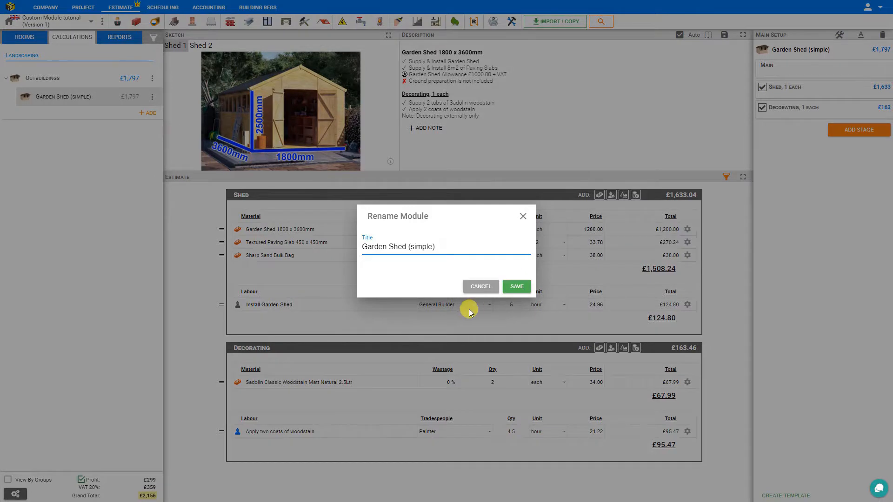
- Cancel the open Rename Module dialog and rename the module directly as Garden Shed (advanced)
left_click(469, 286)
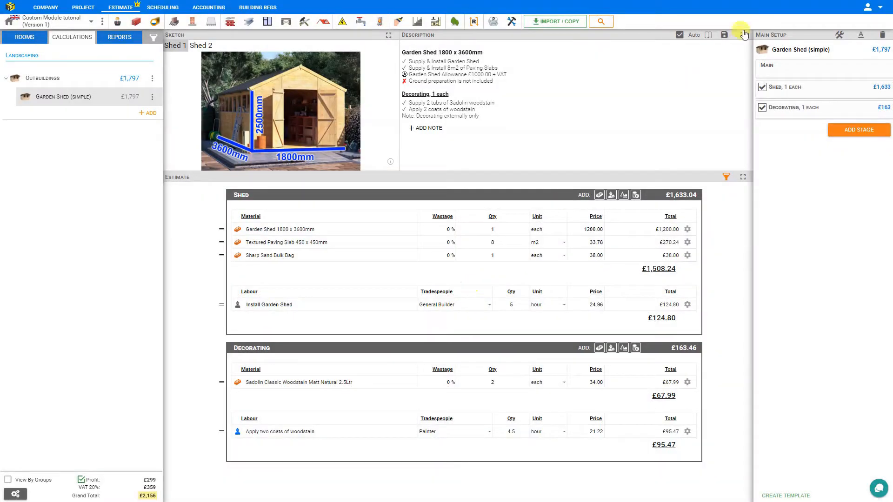
double_click(817, 49)
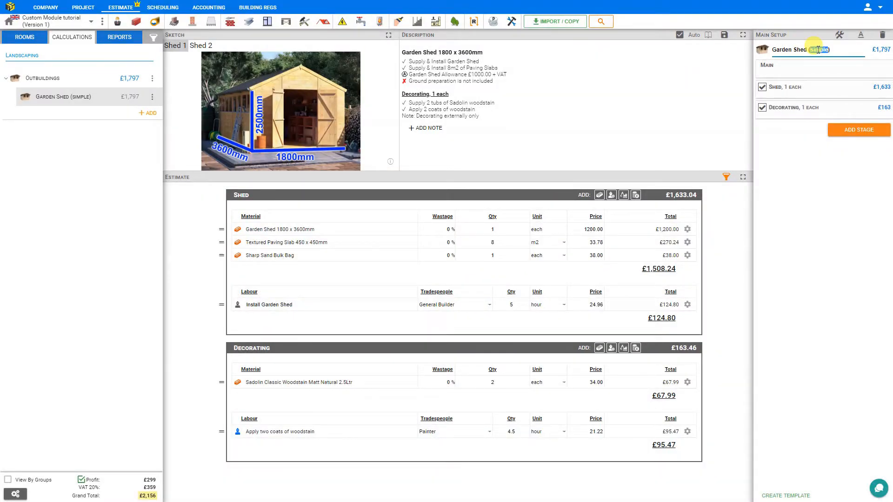
type("advanced")
key("Return")
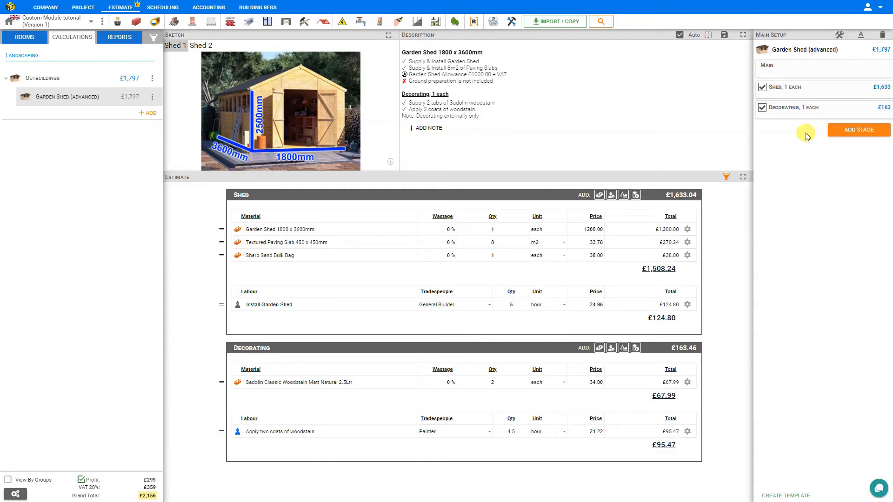
- Turn on the module's edit mode and add a component of type Input Quantity to the Main stage
left_click(840, 36)
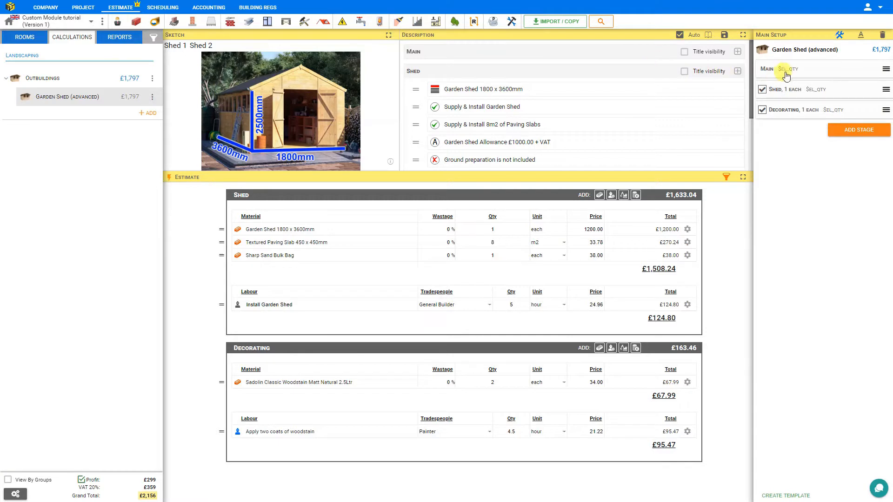
left_click(884, 69)
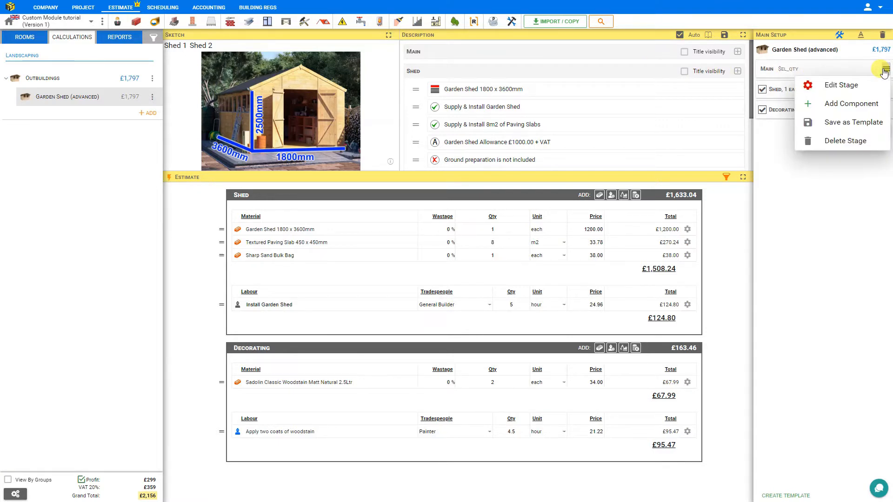
left_click(845, 104)
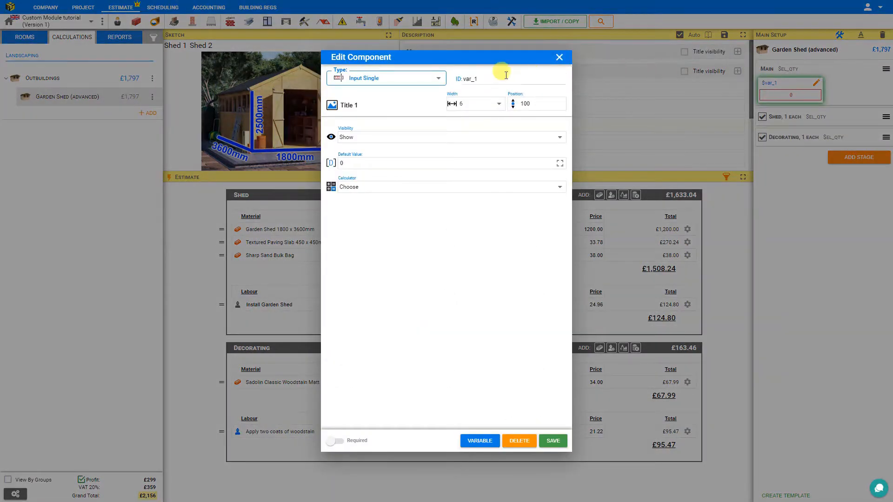
left_click(439, 80)
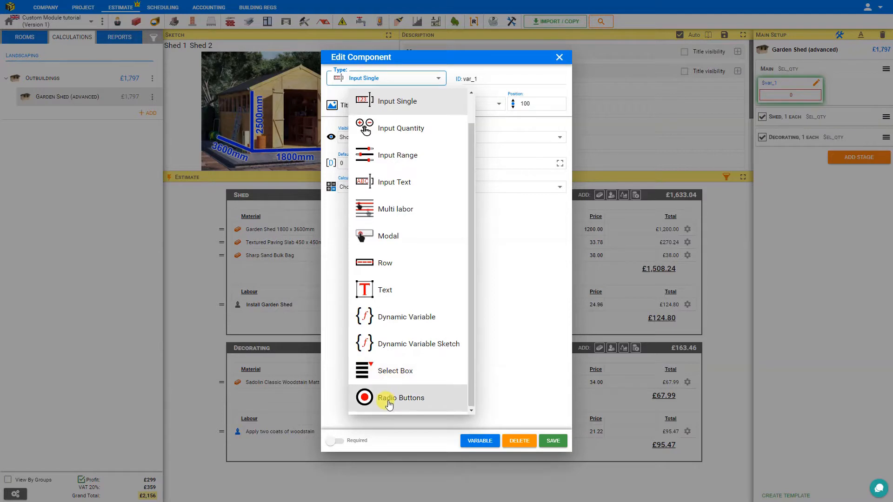
scroll(391, 335, "up", 1)
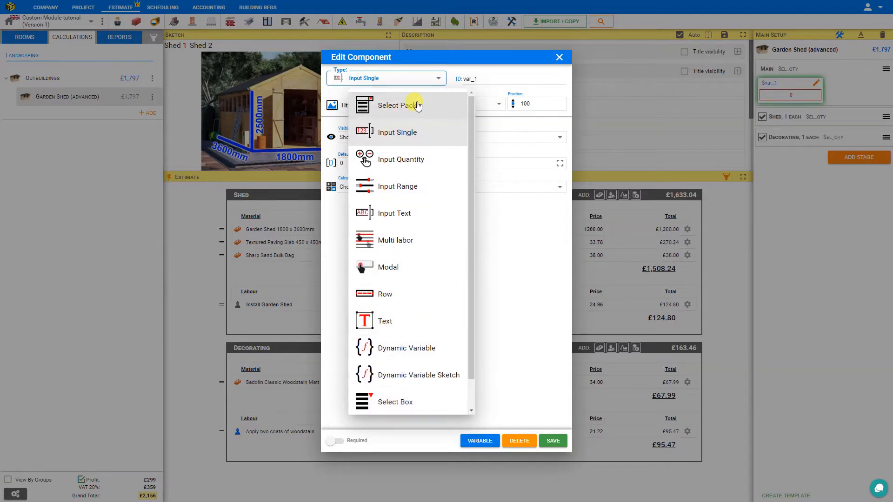
left_click(398, 162)
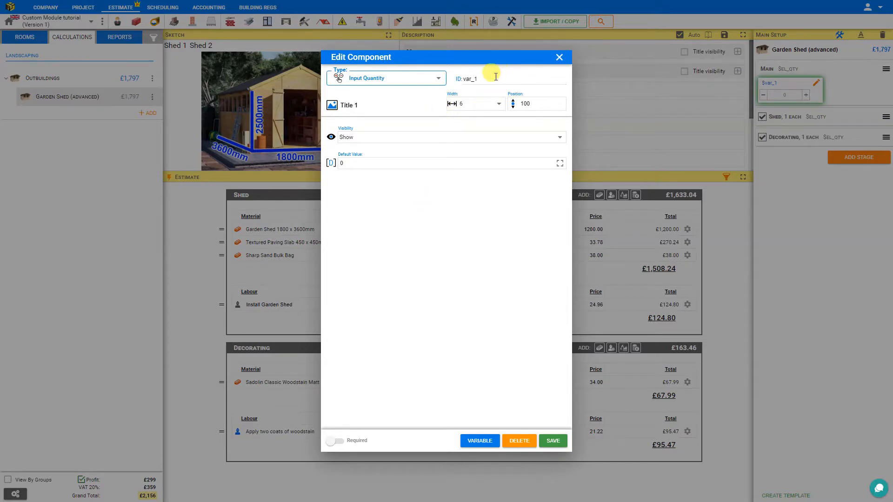
- Give the new component the ID qty and the title Quantity
left_click_drag(491, 78, 442, 76)
type("qty")
left_click(362, 105)
type("Quantity")
- Try widths of 10 and 12 for the Quantity component and return it to 6
left_click(500, 103)
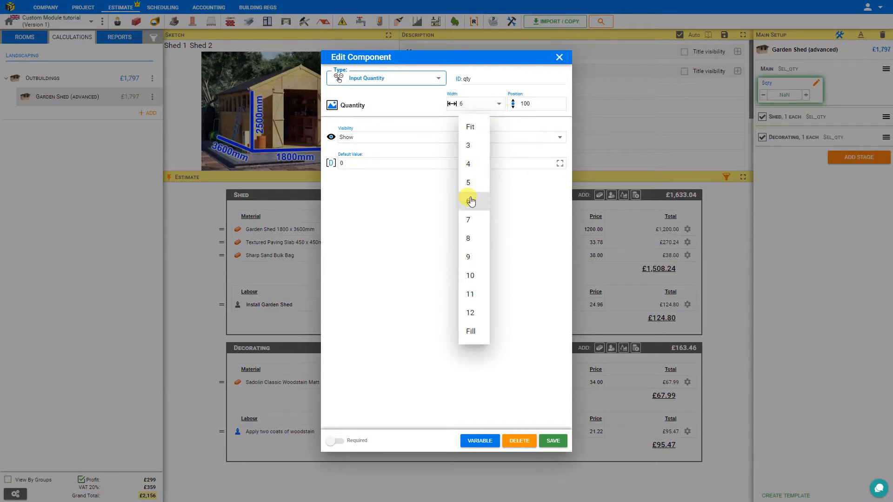
left_click(470, 275)
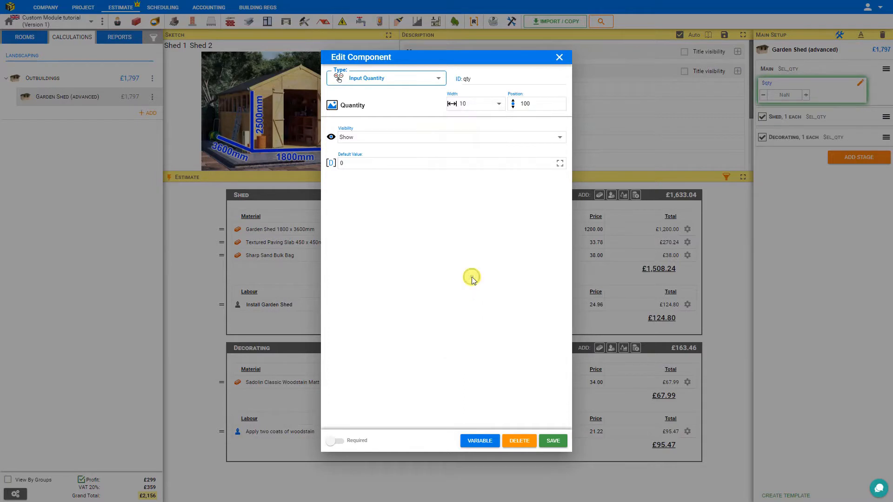
left_click(500, 106)
left_click(477, 308)
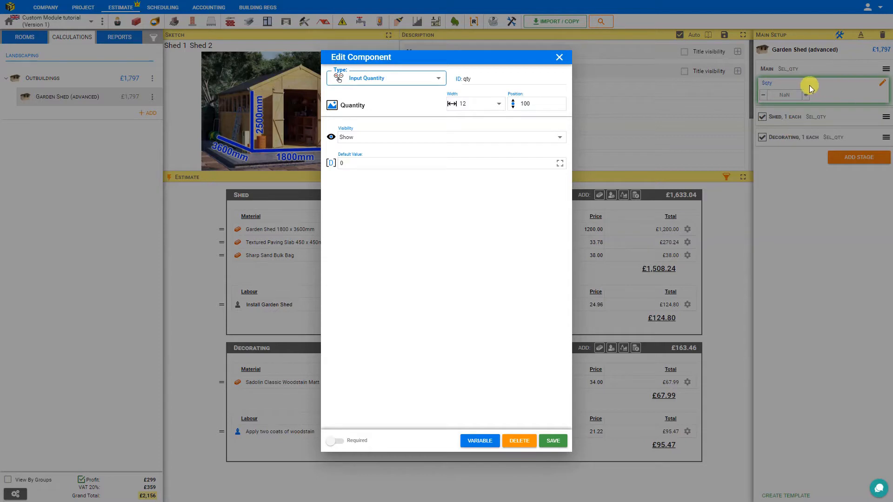
left_click(499, 103)
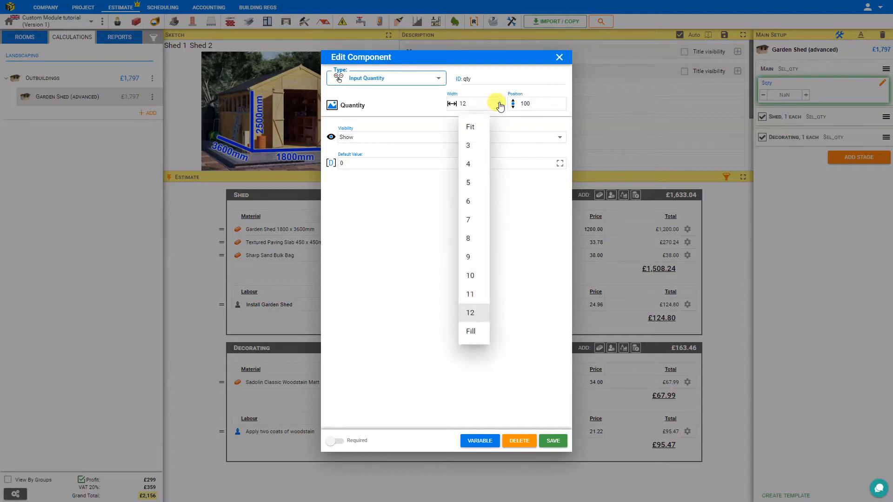
left_click(469, 200)
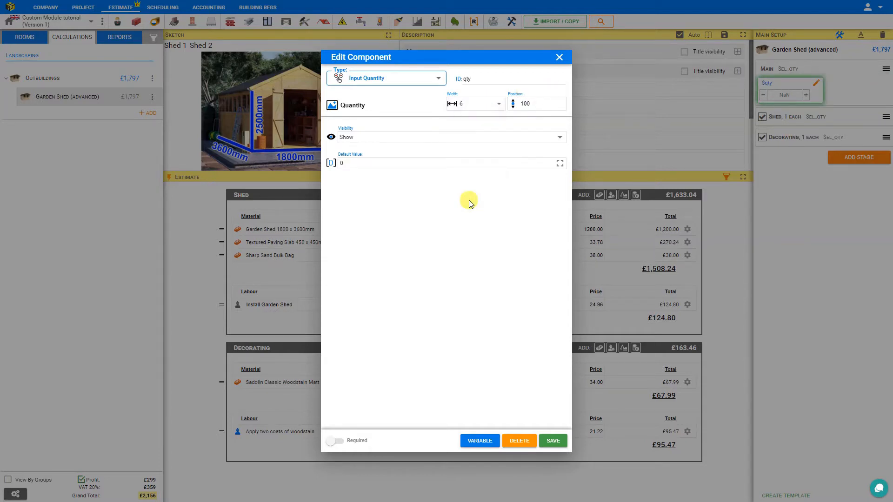
- Give the Quantity component the QTY library icon, keep its visibility on Show, and save it
left_click(333, 106)
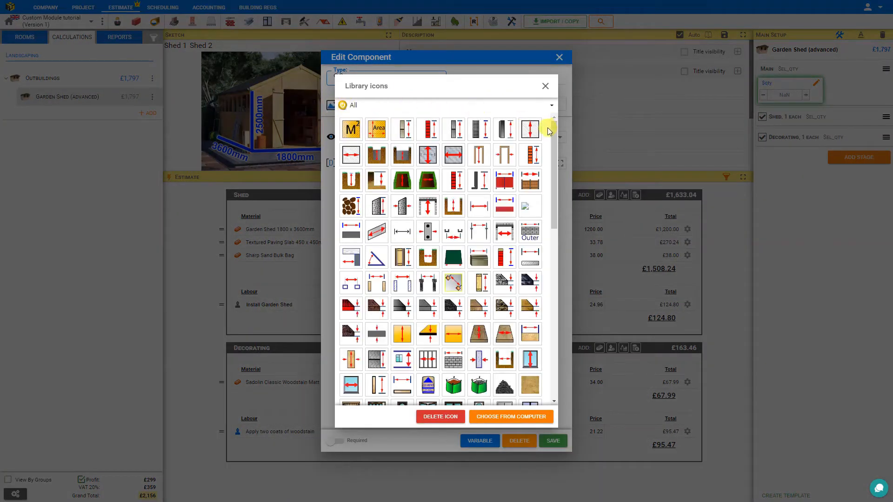
left_click_drag(553, 129, 560, 342)
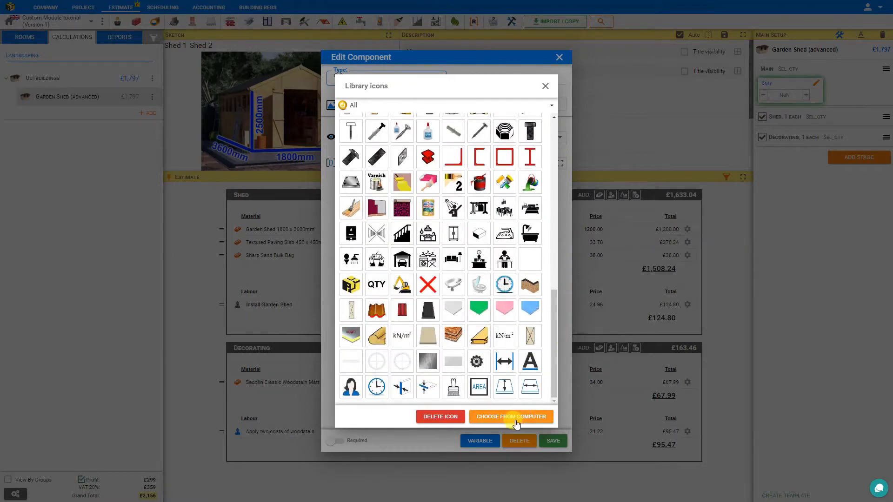
left_click(377, 285)
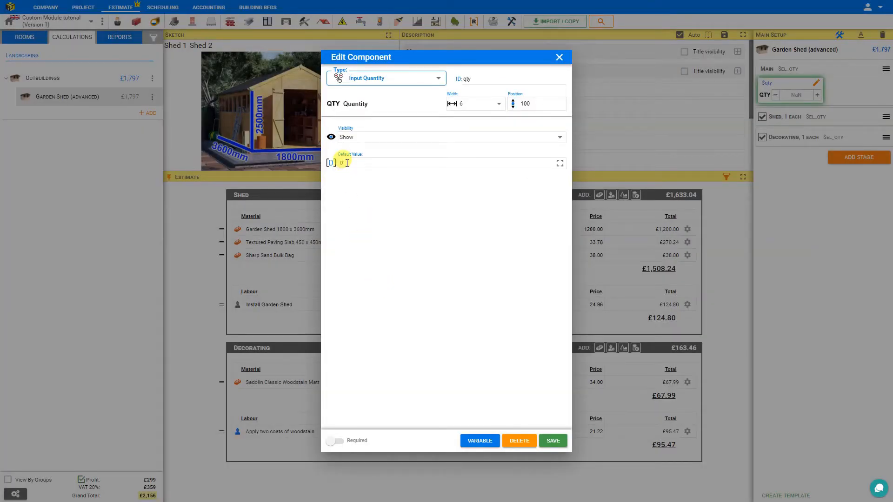
left_click(360, 140)
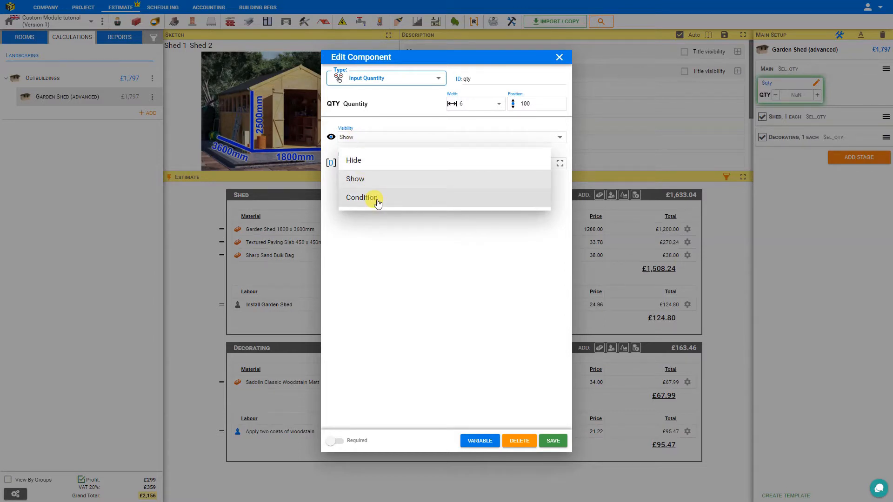
left_click(356, 179)
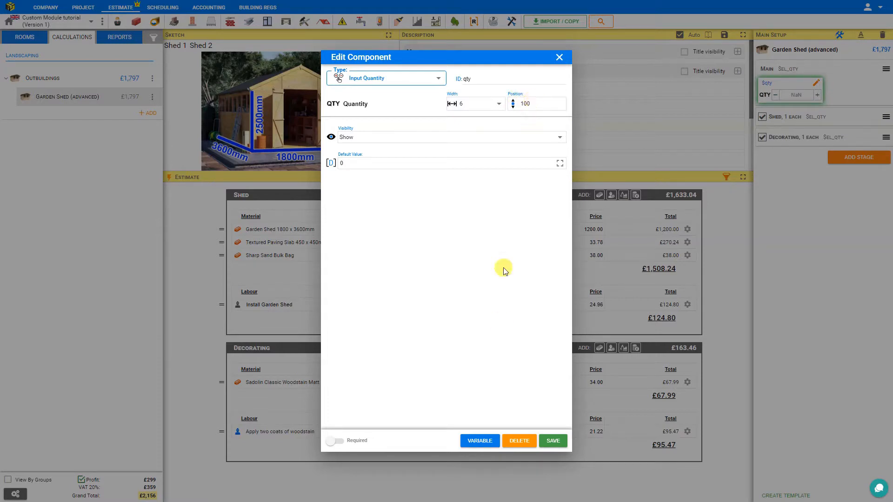
left_click(557, 445)
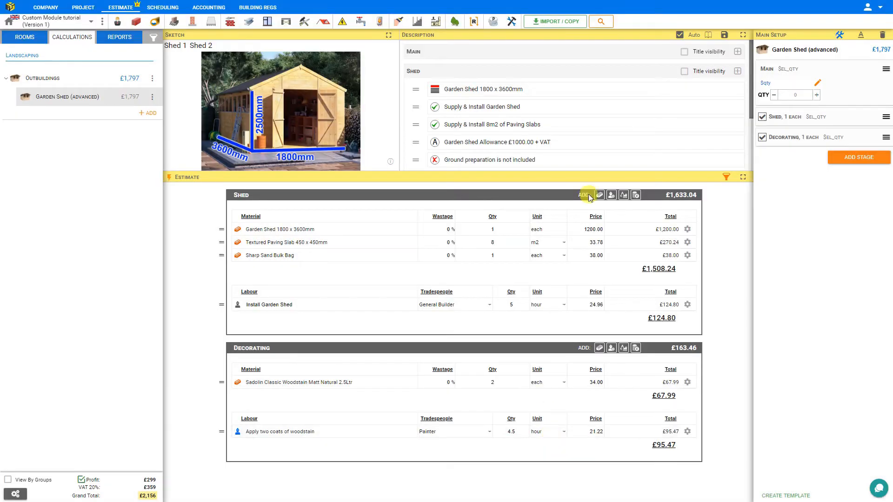
- Leave edit mode, test the Main stage's Quantity counter up and down, and leave it at 1
left_click(840, 36)
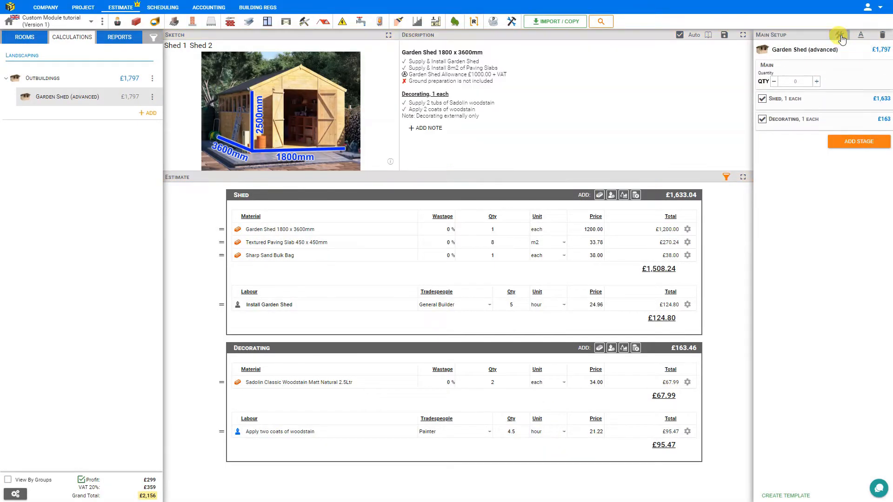
left_click(816, 82)
left_click(816, 82)
left_click(773, 82)
left_click(772, 82)
left_click(817, 83)
left_click(817, 82)
left_click(817, 82)
left_click(774, 82)
left_click(774, 82)
- Look at the Garden Shed 1800 x 3600mm material's options outside edit mode, and turn edit mode on to view its editing form
left_click(687, 230)
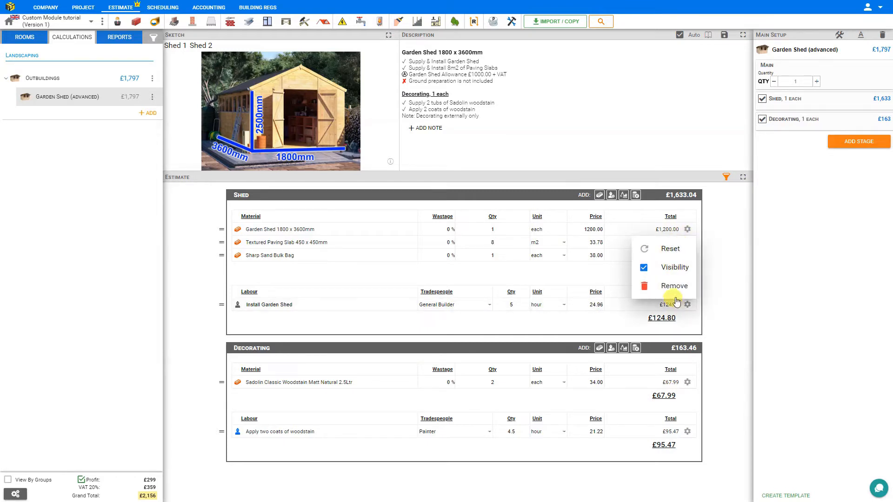
left_click(688, 230)
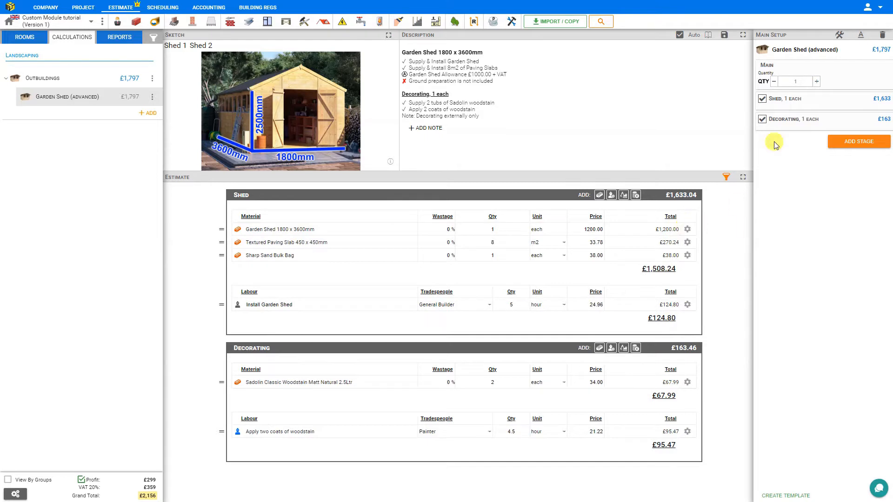
left_click(841, 35)
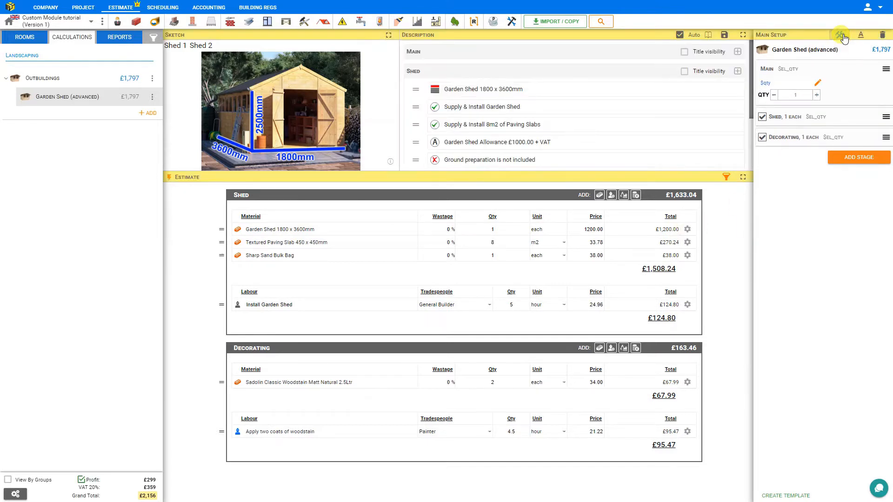
left_click(689, 230)
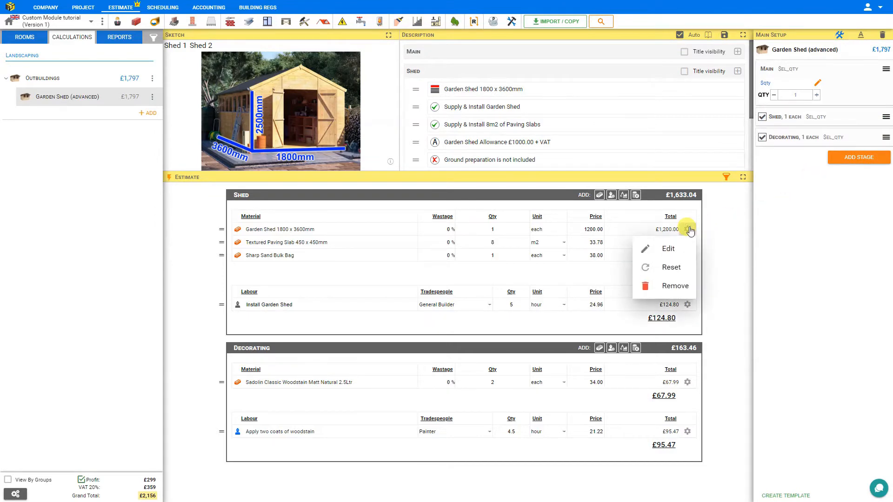
left_click(668, 250)
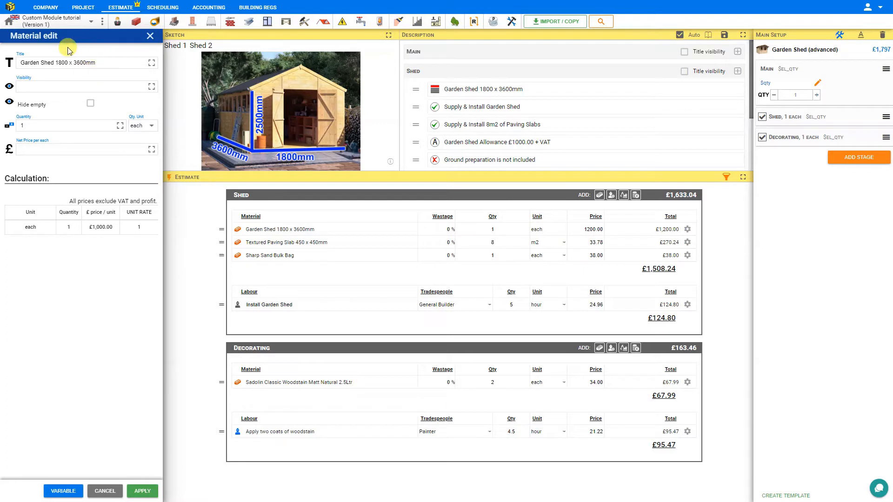
left_click(149, 36)
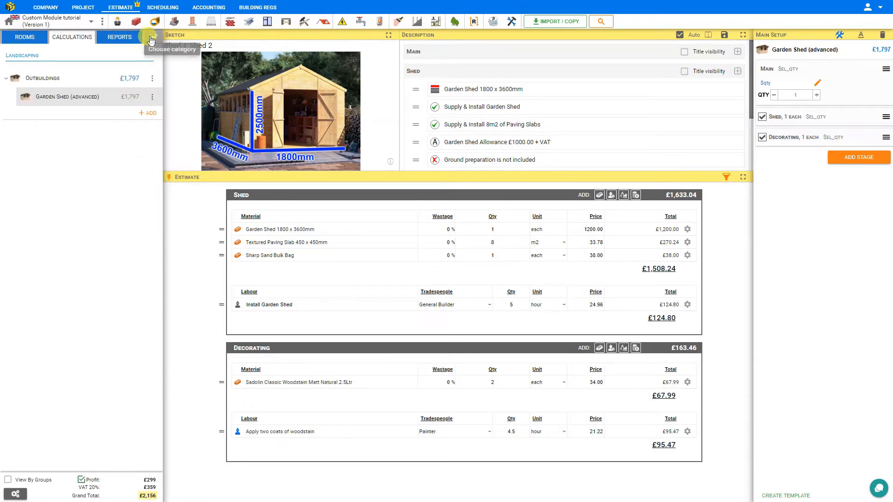
left_click(839, 36)
left_click(840, 36)
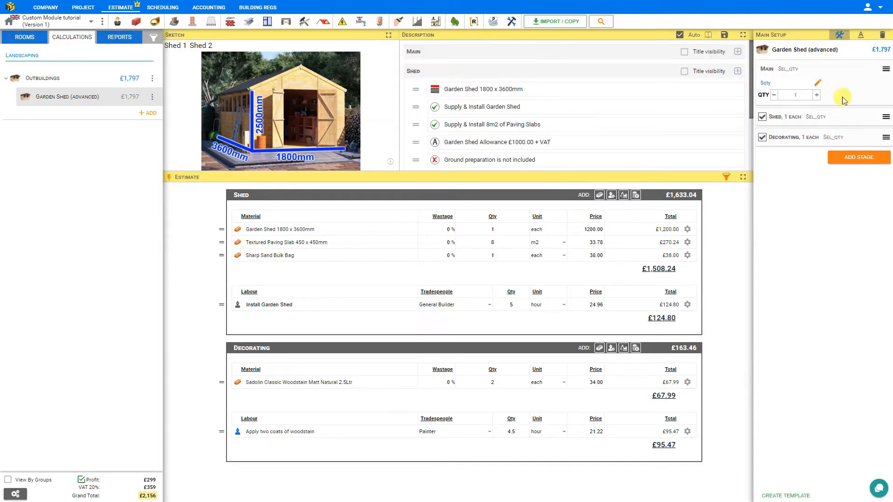
- Set the quantity of the Garden Shed 1800 x 3600mm material to the Main stage's $qty variable and apply it
double_click(267, 230)
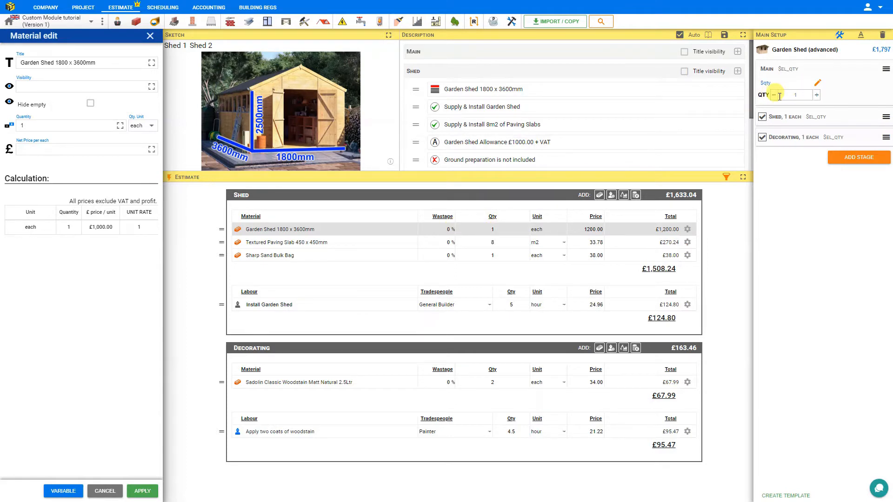
double_click(27, 126)
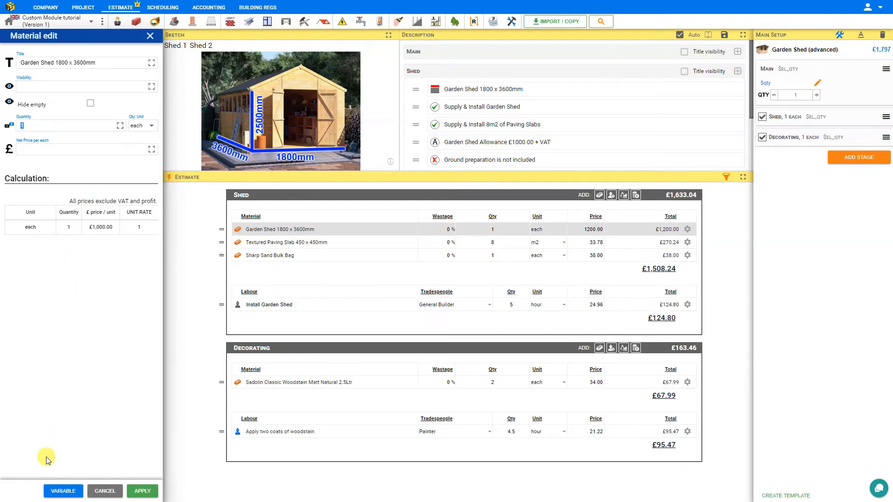
left_click(64, 492)
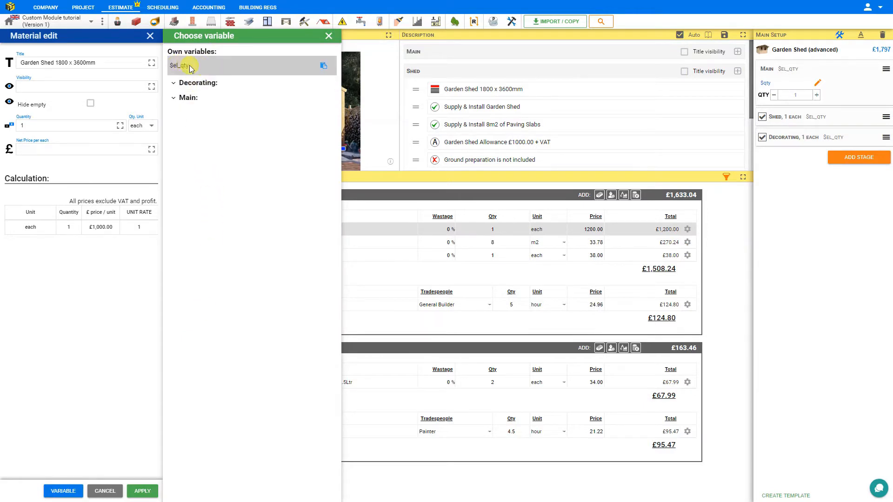
left_click(174, 84)
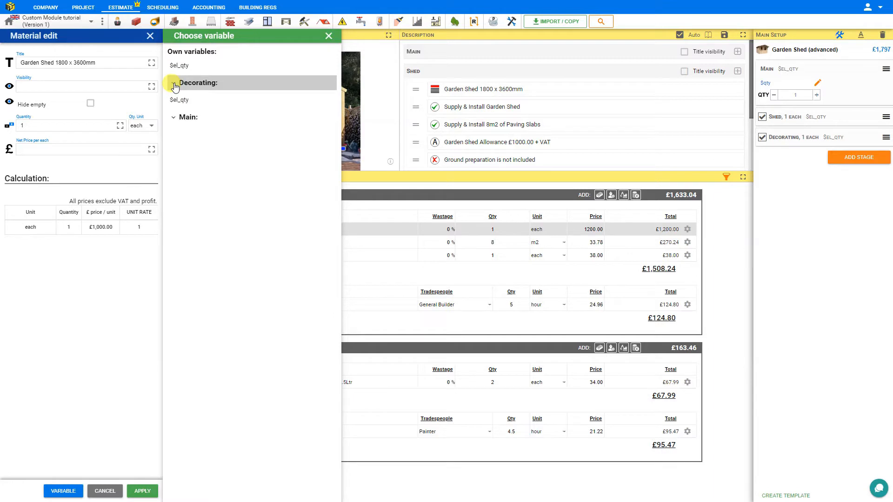
left_click(173, 117)
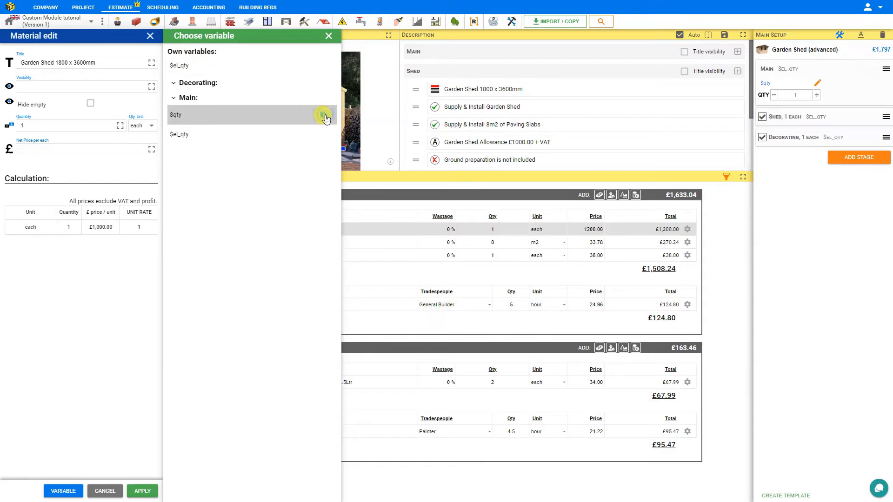
left_click(324, 116)
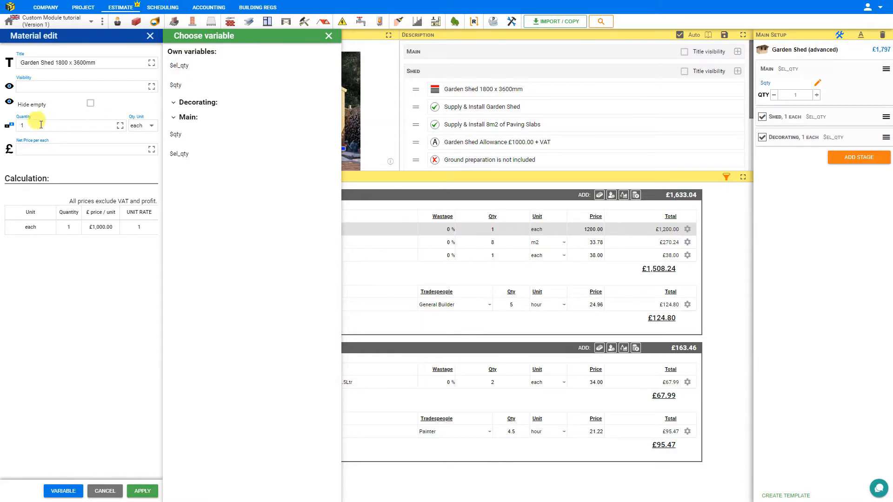
double_click(22, 126)
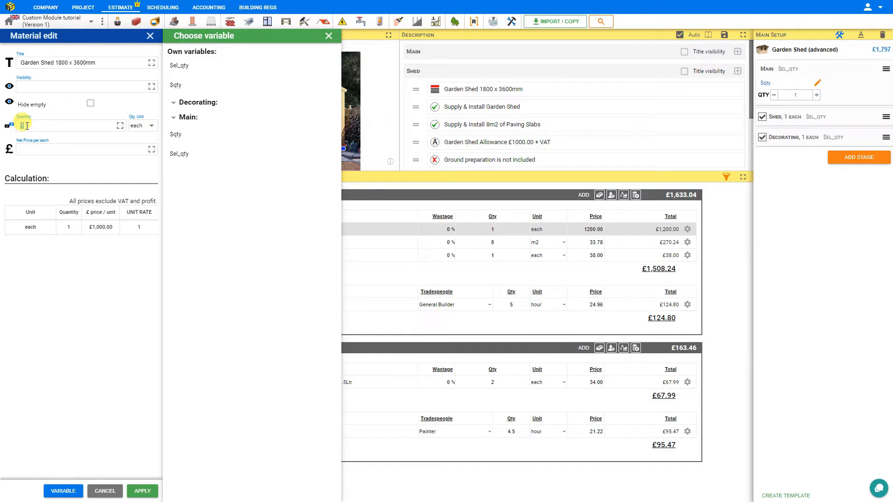
key("ctrl+v")
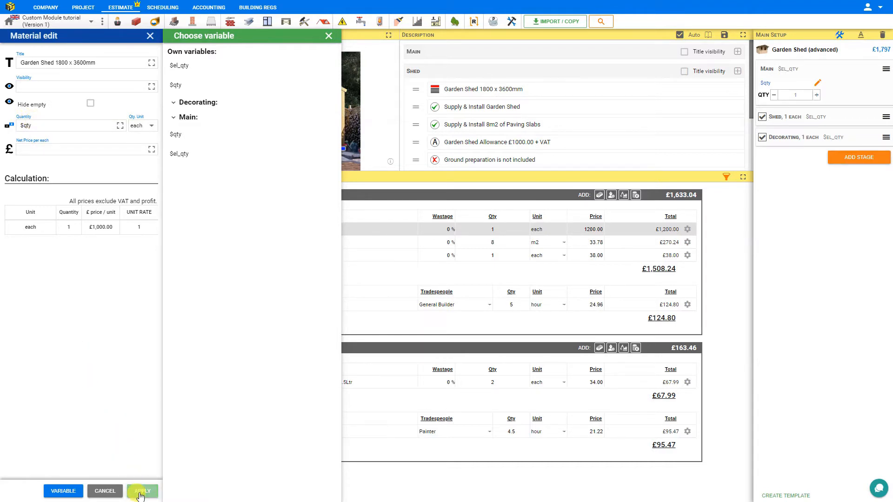
left_click(330, 39)
left_click(150, 36)
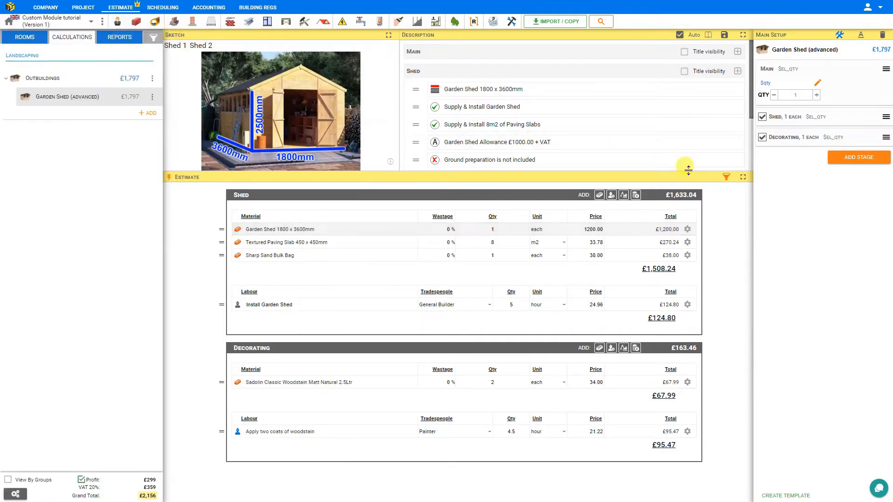
- Raise the Main stage's Quantity counter to 4 to test the link, and switch edit mode off and on again
left_click(816, 95)
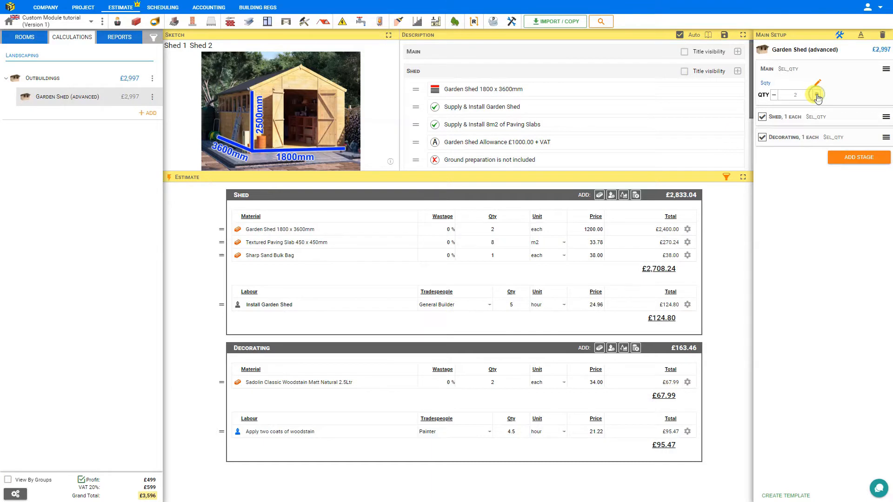
left_click(816, 96)
left_click(816, 95)
left_click(817, 95)
left_click(839, 36)
left_click(839, 35)
- Add an Input Single component to the Main stage with the ID width and the title Width
left_click(884, 70)
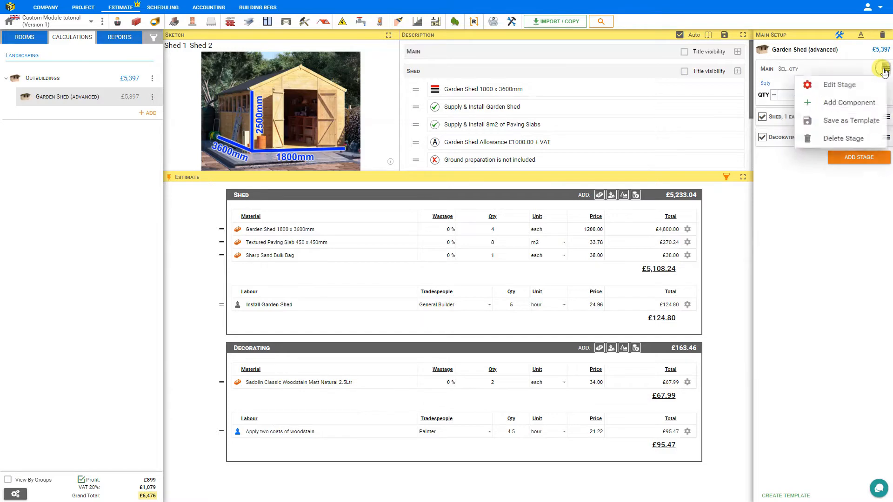
left_click(854, 103)
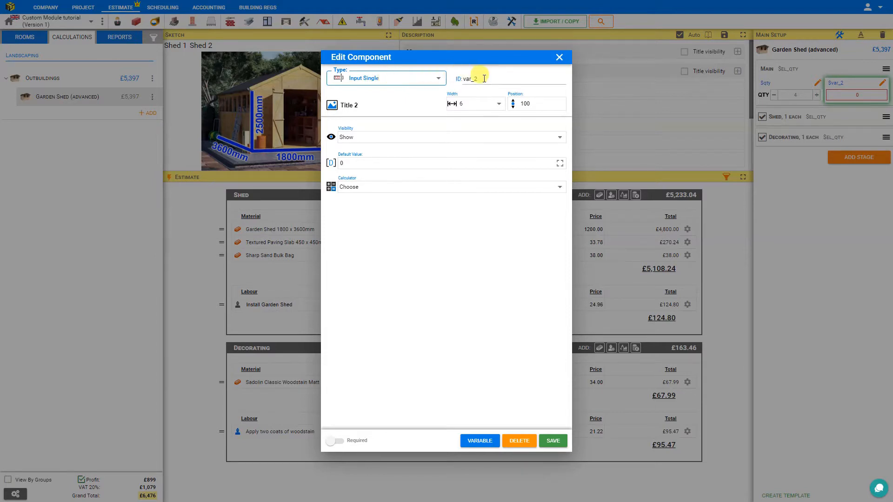
left_click_drag(483, 79, 438, 77)
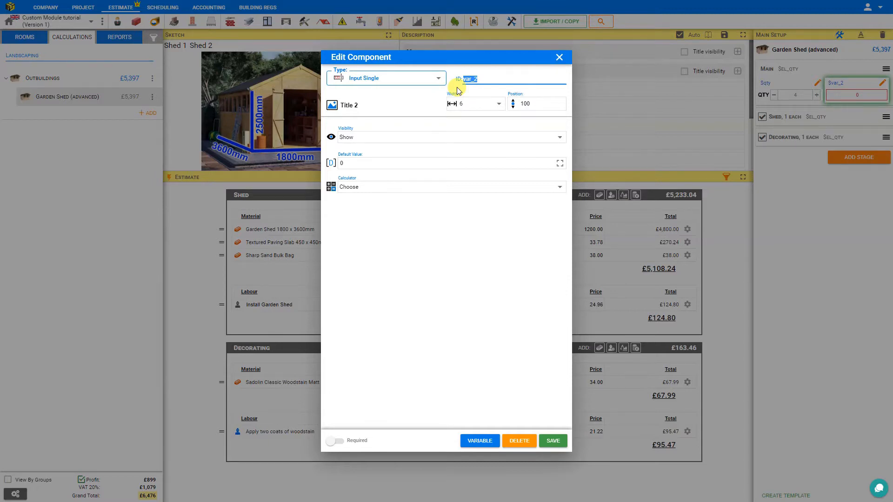
type("width")
left_click_drag(360, 105, 325, 106)
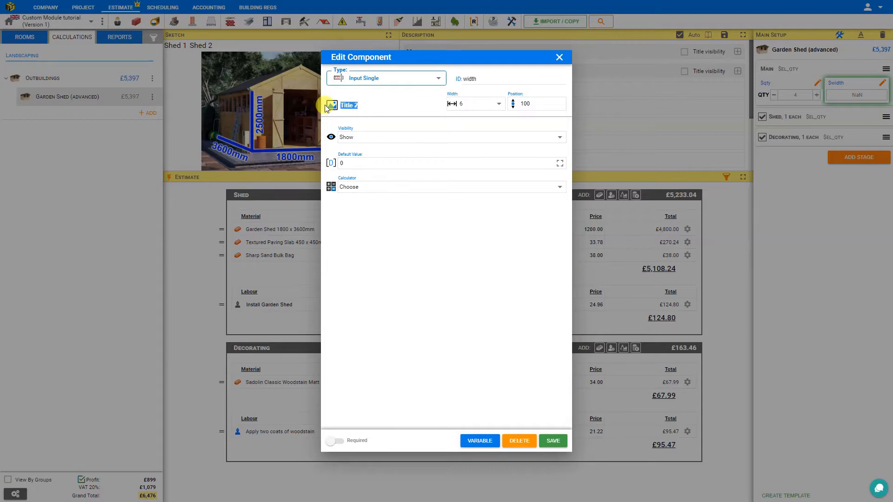
type("Width")
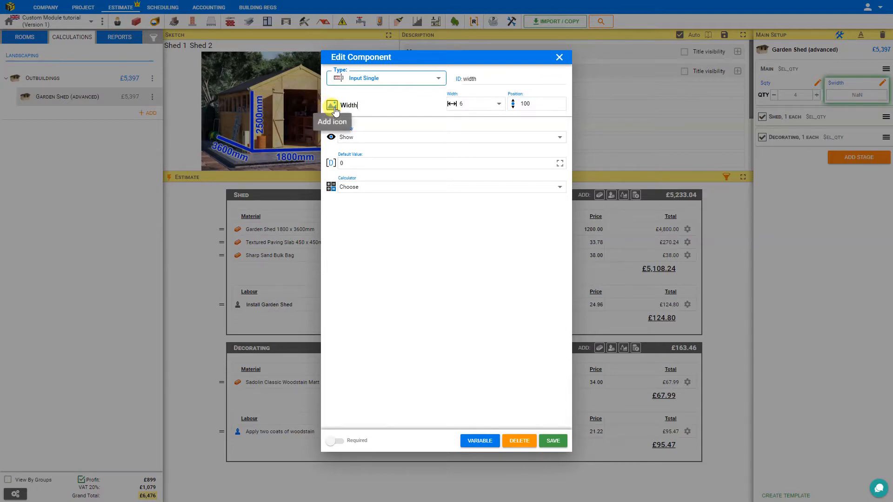
- Give the Width component the boxed horizontal-arrow library icon, keep its width at 6, and set its default value to 1.8
left_click(333, 107)
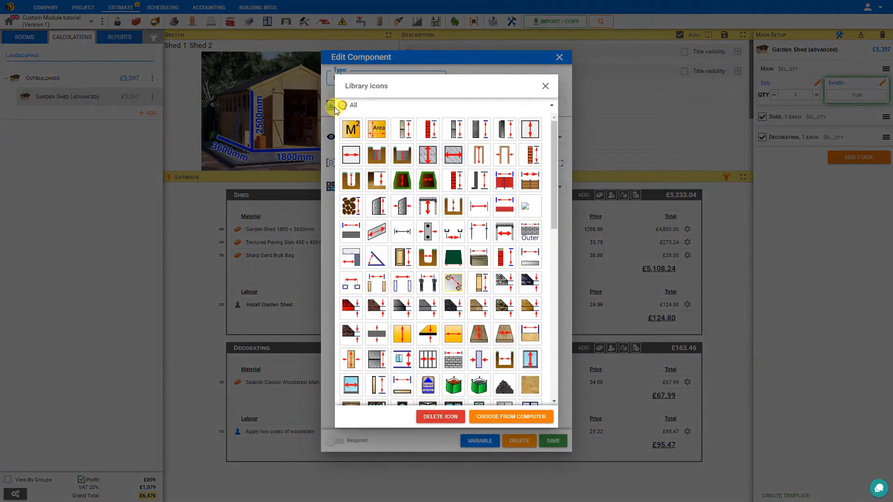
left_click(351, 155)
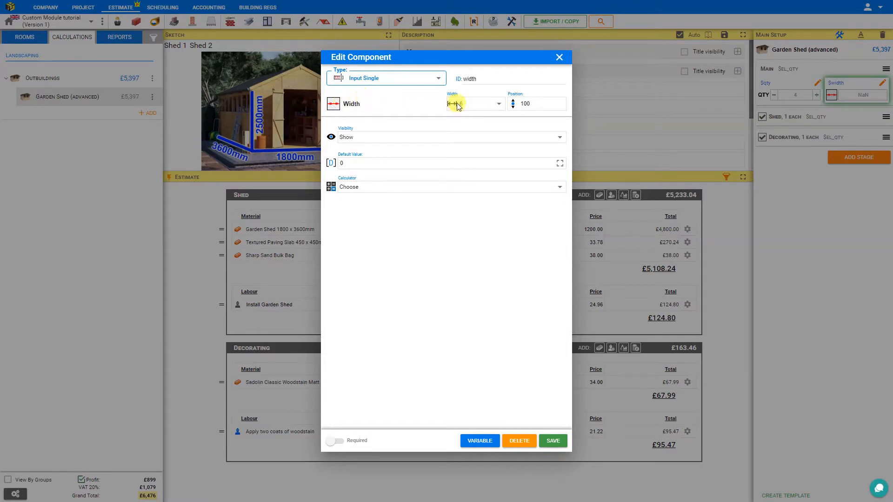
left_click(499, 105)
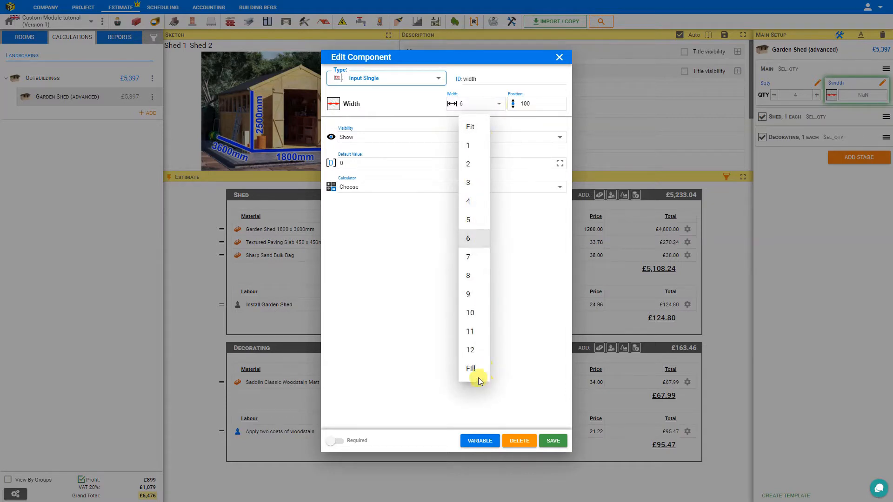
left_click(480, 242)
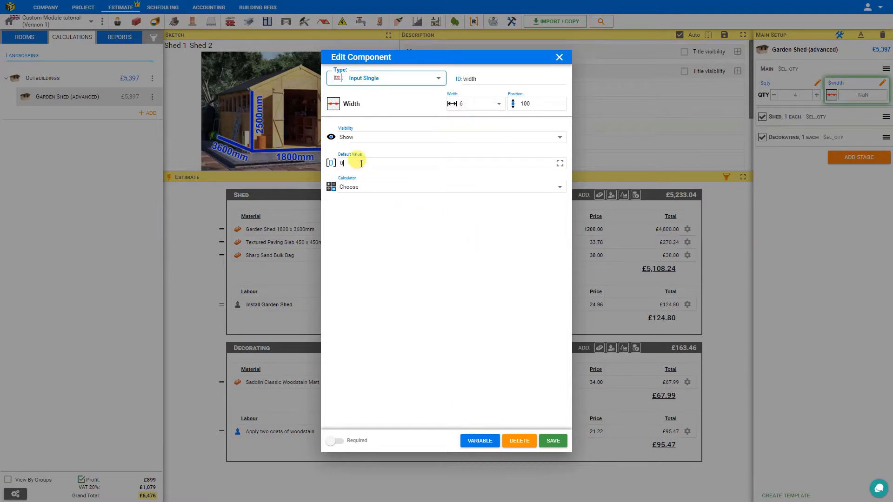
key("ctrl+a")
type("1")
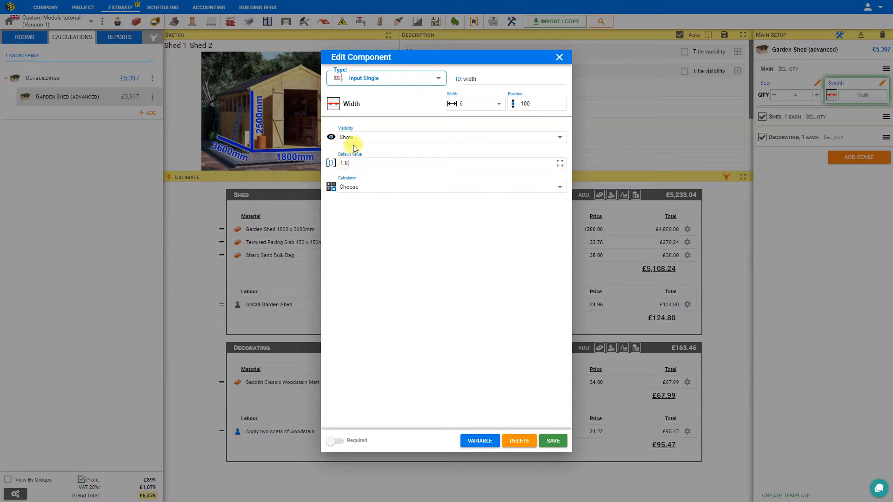
- Extend the Width component's title to "Width, m" and save the component
double_click(352, 102)
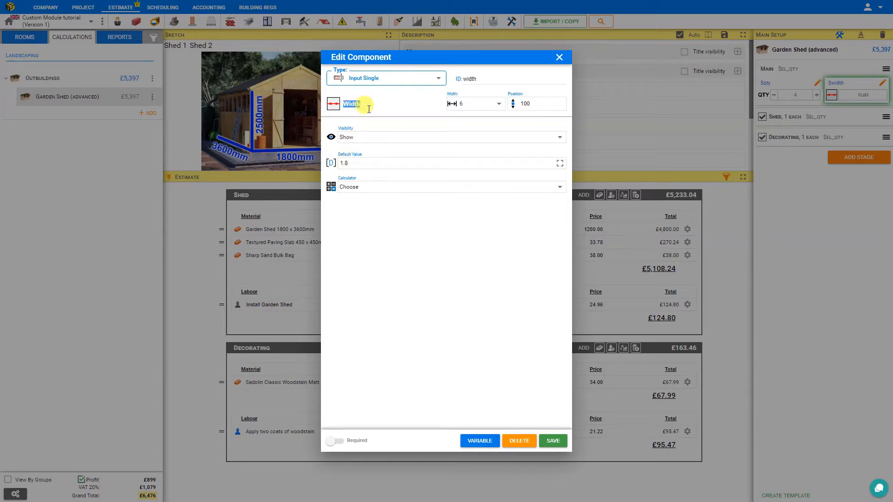
left_click(369, 109)
left_click(551, 441)
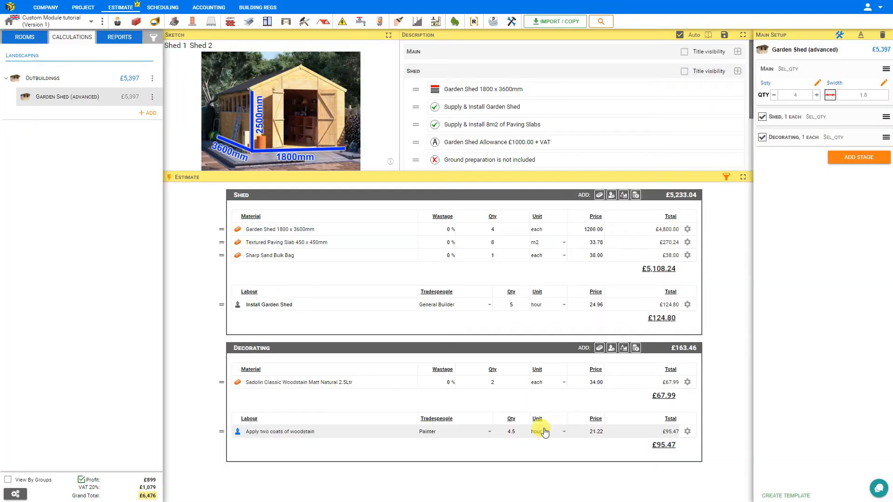
- Add another Input Single component to the Main stage with the ID length and the title "Length, m"
left_click(887, 70)
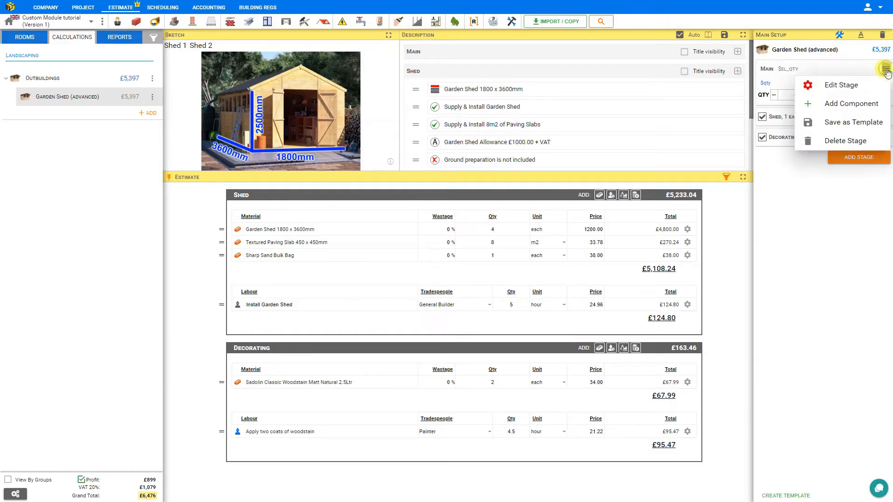
left_click(846, 101)
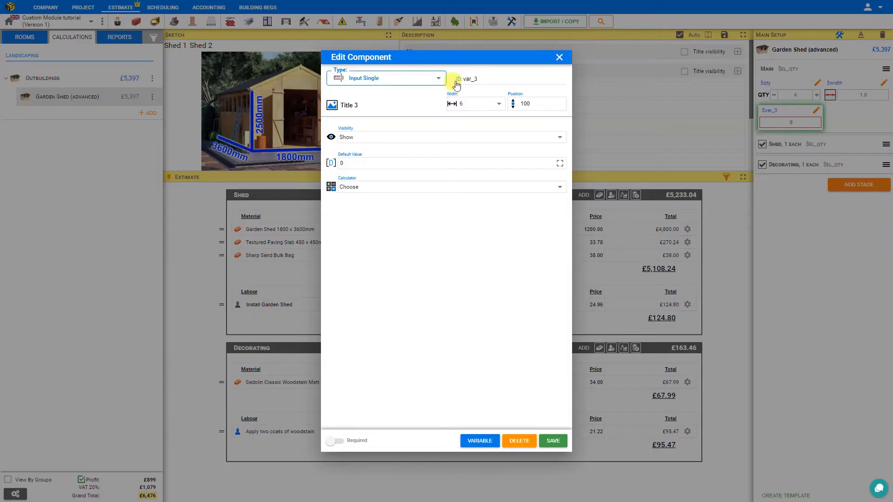
double_click(471, 79)
type("length")
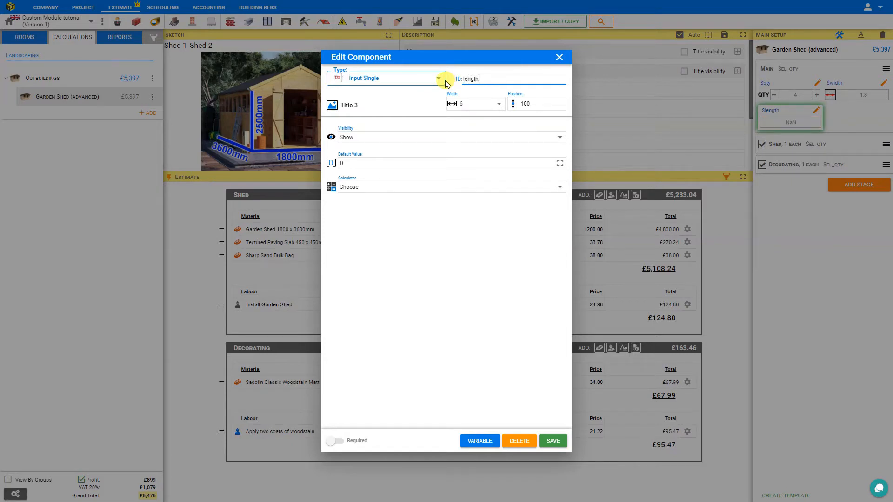
triple_click(362, 106)
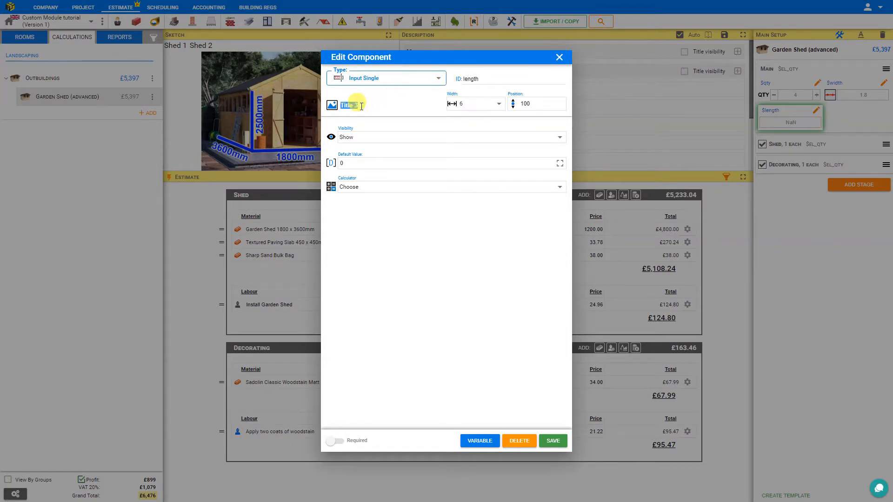
type("Length, m")
- Give the Length component the boxed vertical-arrow library icon, set its default value to 3.6, and save it
left_click(332, 105)
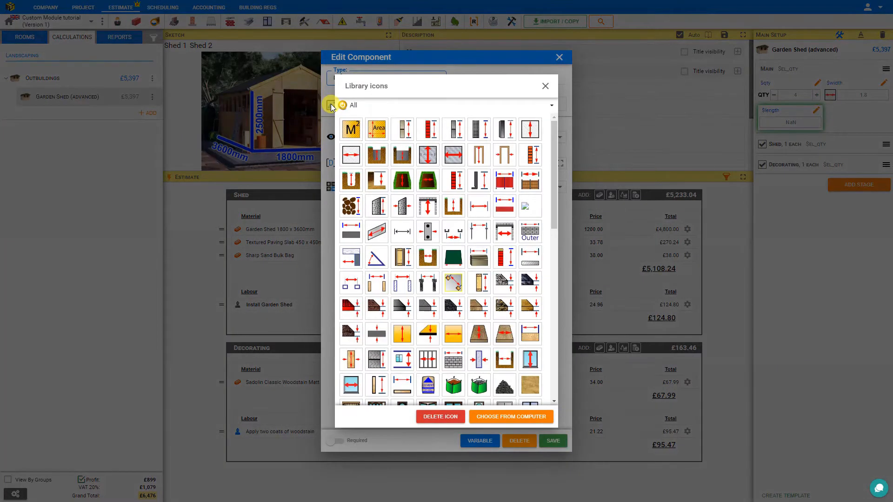
left_click(530, 131)
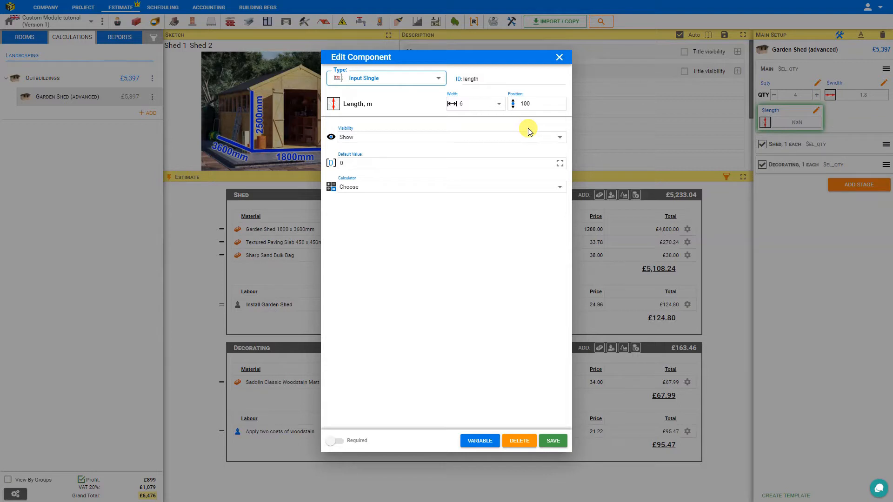
left_click_drag(350, 162, 316, 164)
type("3.6")
left_click(557, 441)
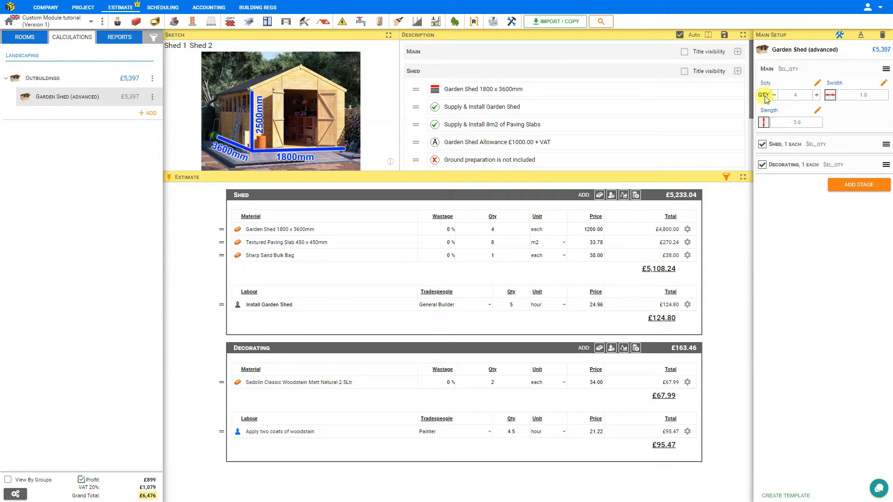
- Set the Quantity component's width to 12 and save it
left_click(817, 84)
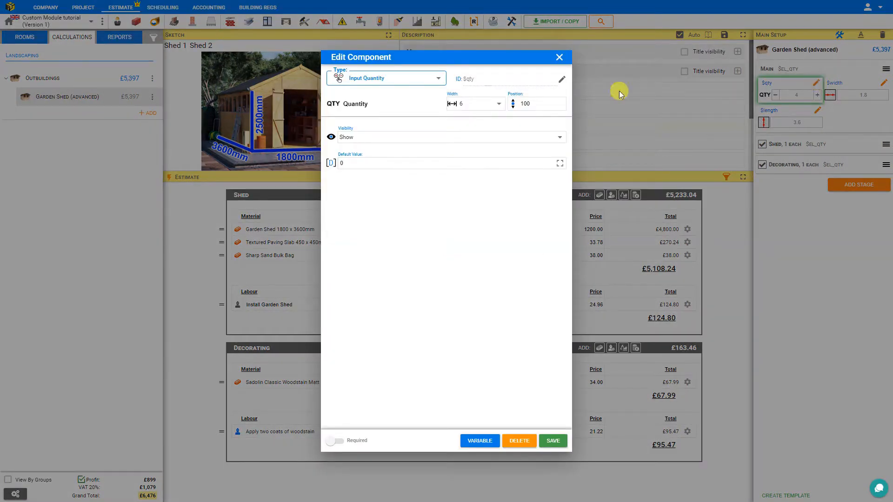
left_click(499, 104)
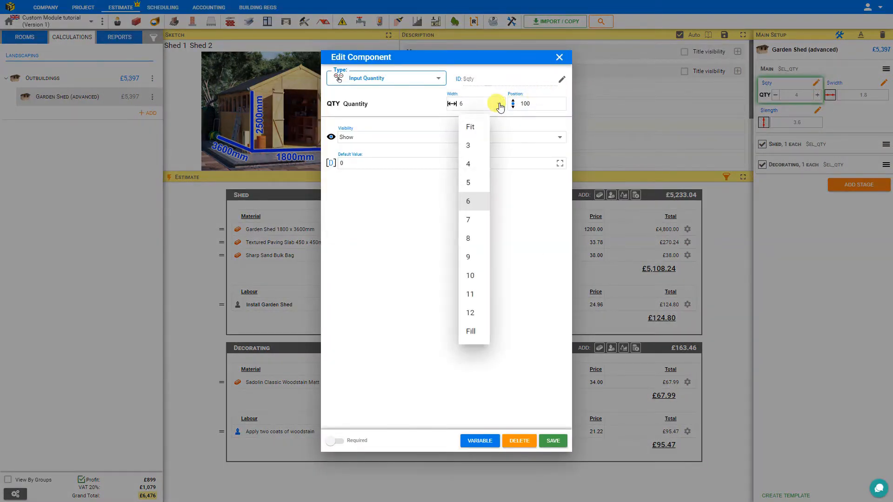
left_click(470, 313)
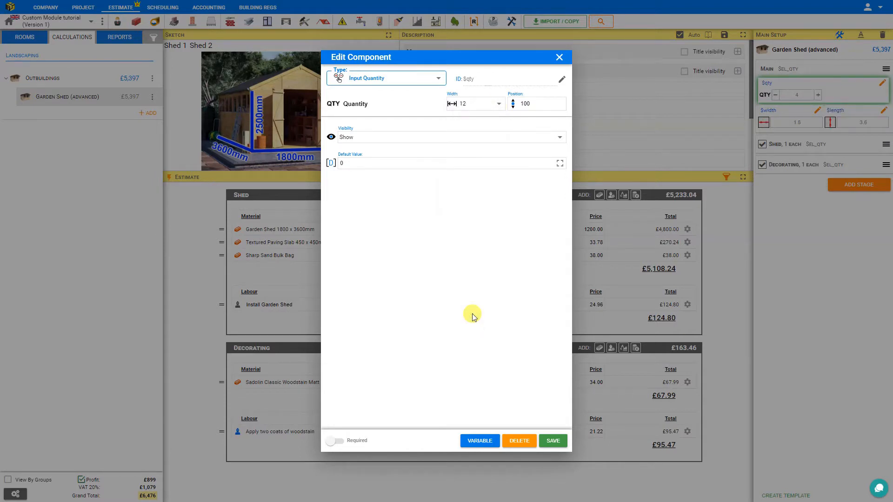
left_click(554, 441)
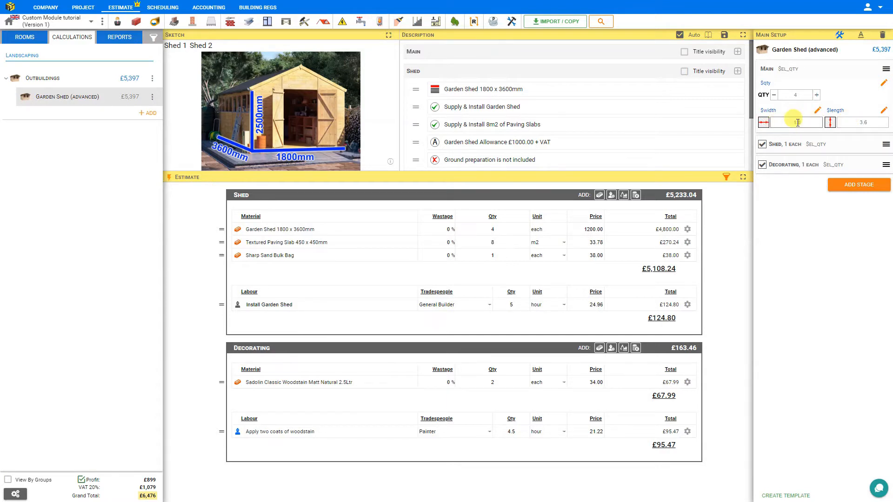
- Check the Main stage's Quantity, Width and Length inputs outside edit mode, and turn edit mode back on
left_click(839, 36)
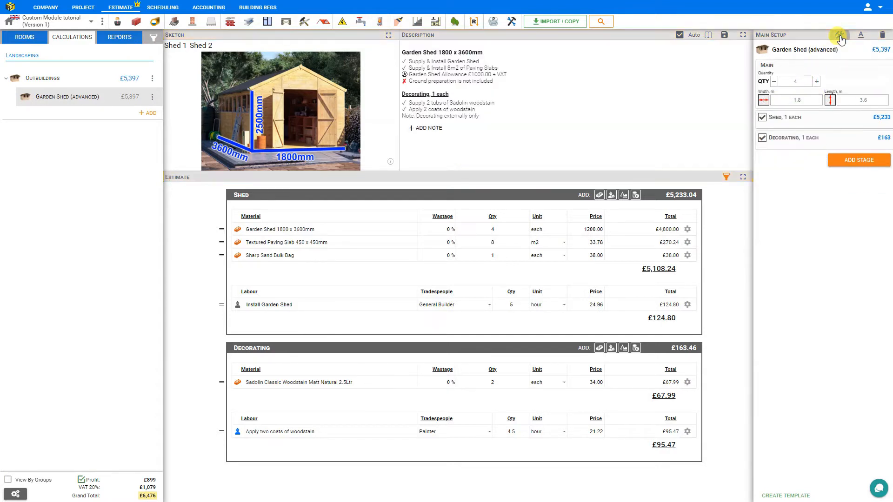
left_click(801, 101)
left_click(839, 35)
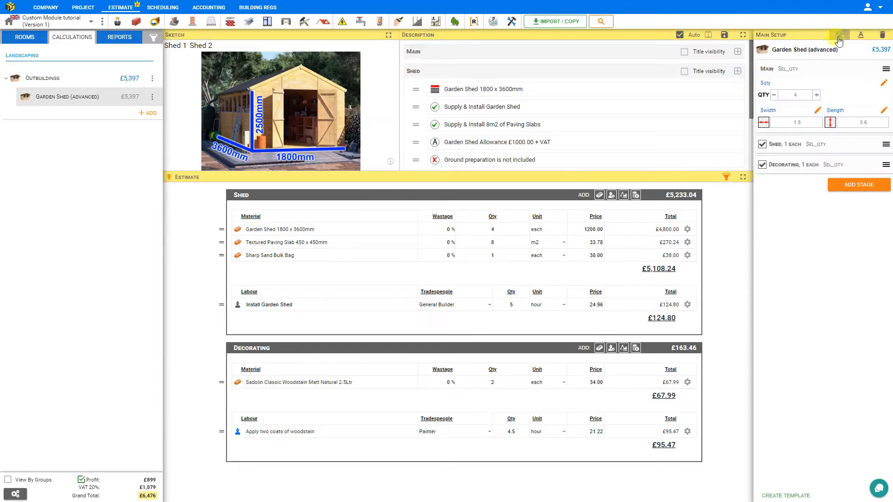
- Add a new component to the Main stage and set its type to Text
left_click(886, 68)
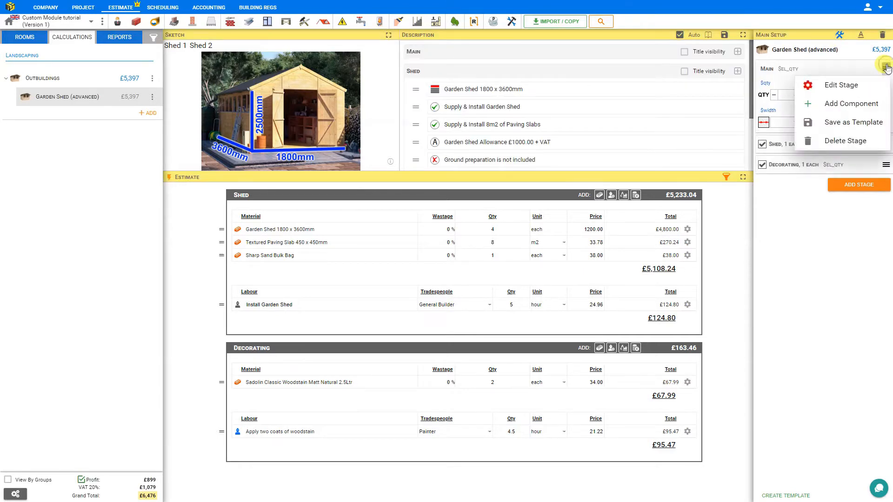
left_click(848, 103)
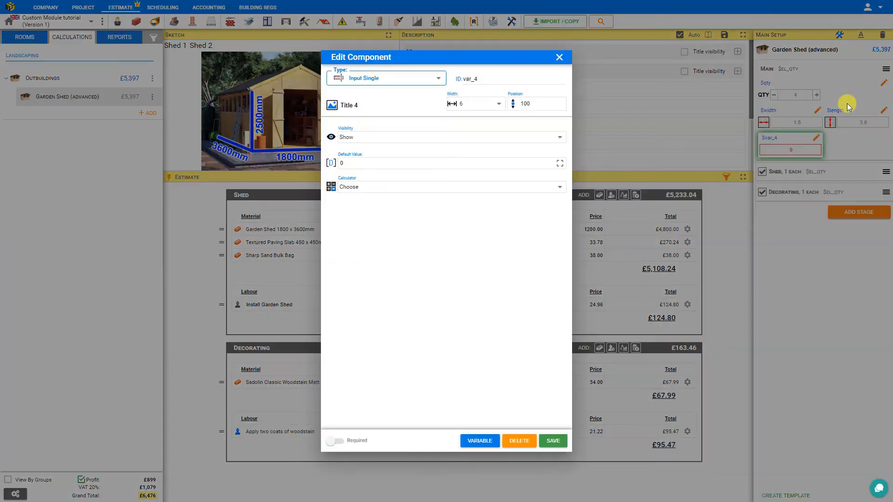
left_click(439, 79)
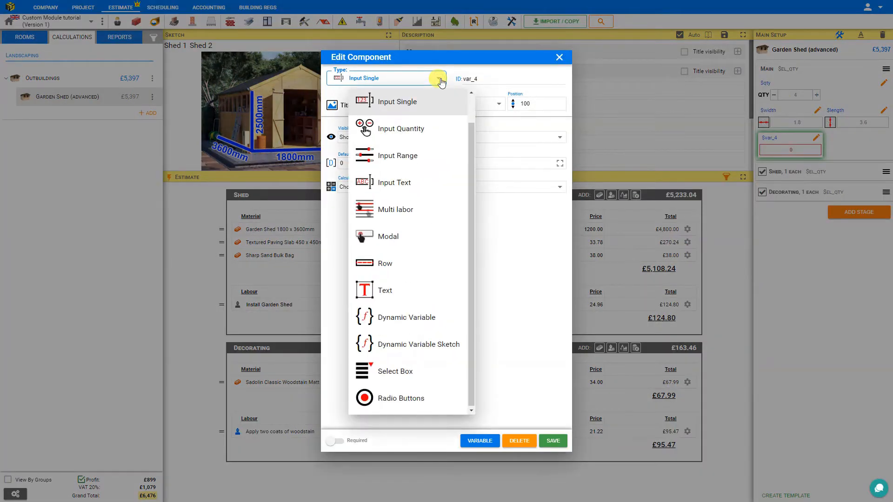
left_click(404, 294)
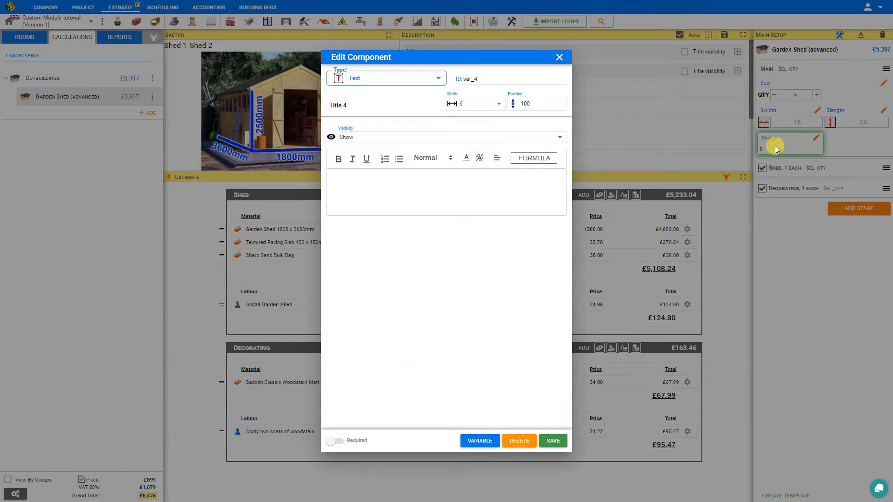
- Enter "Area {{$width*$length}}" as the Text component's content
left_click(355, 180)
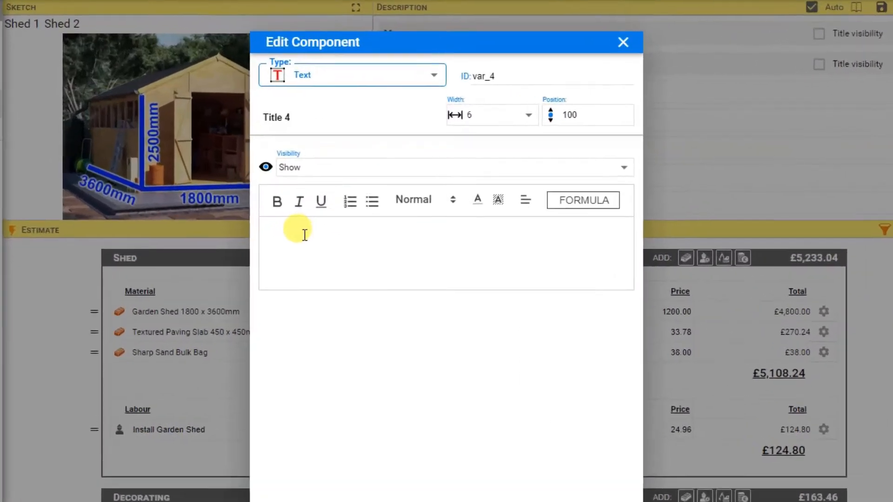
type("A")
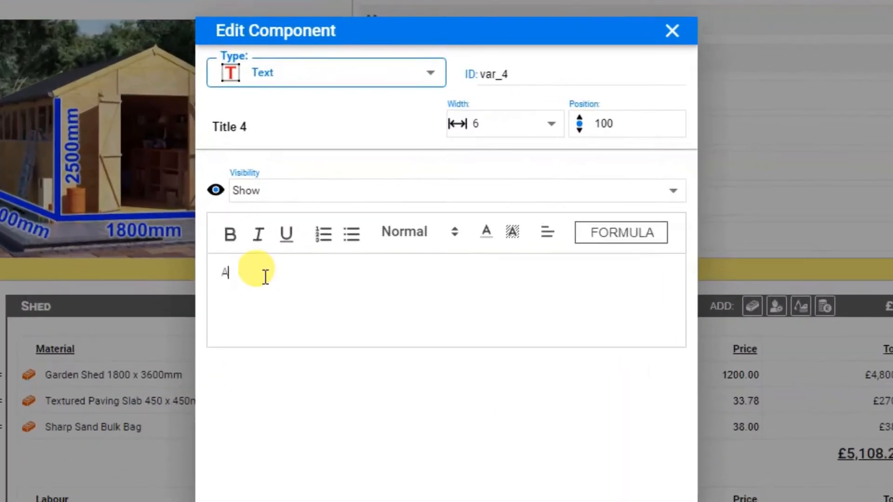
type("rea {{}}")
key("shift+Left")
key("shift+Left")
key("Left")
type("$width*$length")
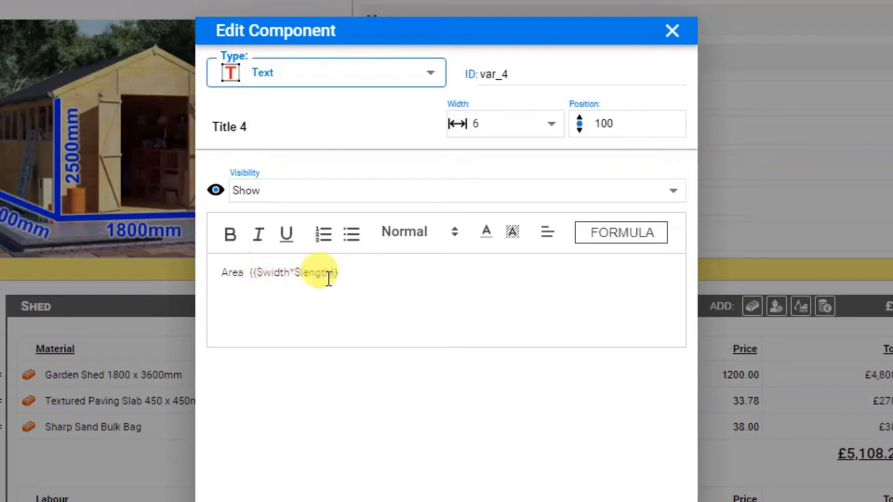
- Append the unit "m2" after the width-by-length expression in the Text component and save it
double_click(263, 274)
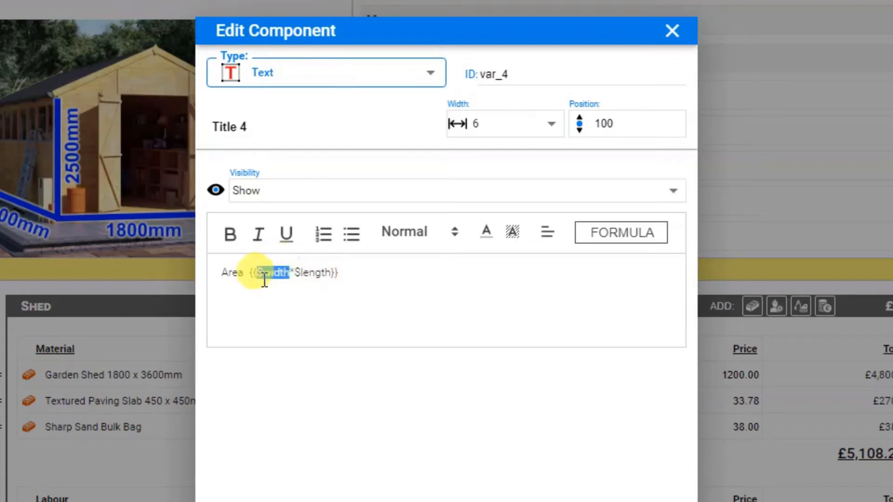
left_click_drag(295, 273, 334, 275)
left_click(339, 272)
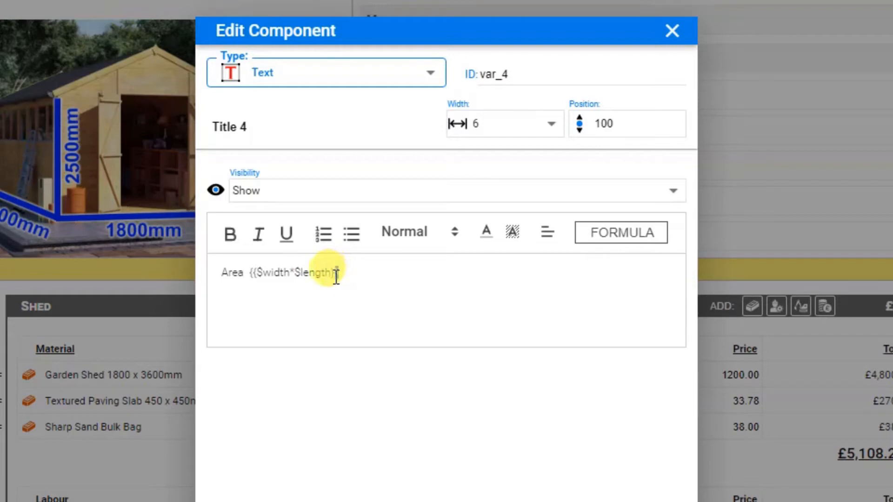
double_click(333, 273)
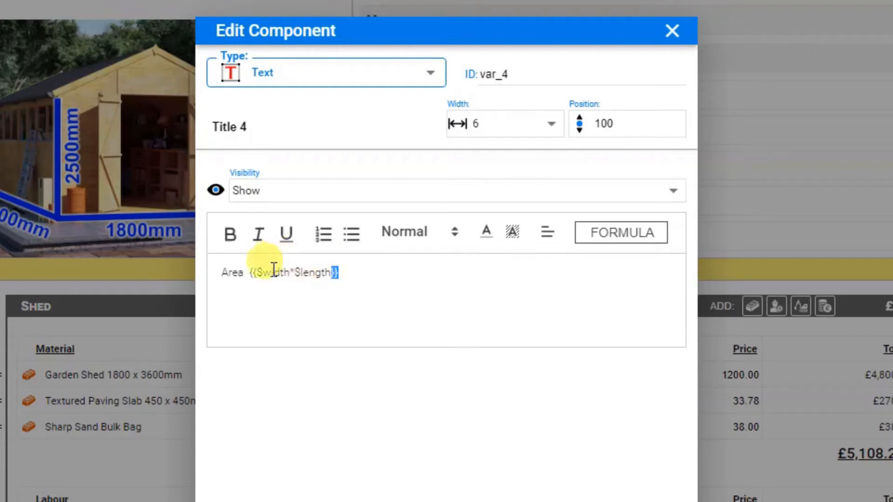
left_click(356, 273)
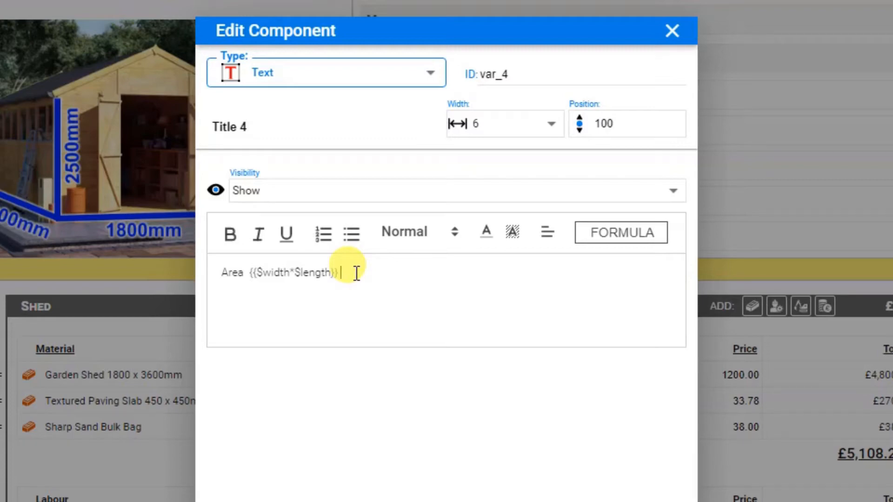
type("m2")
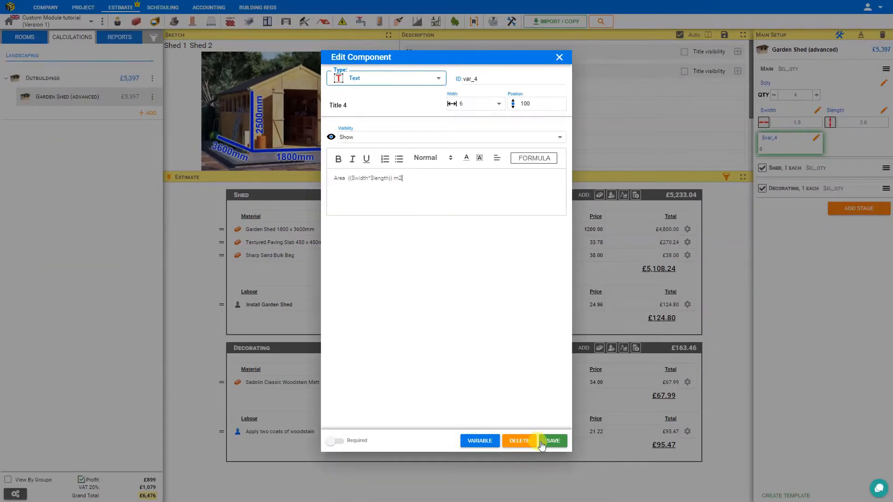
left_click(553, 442)
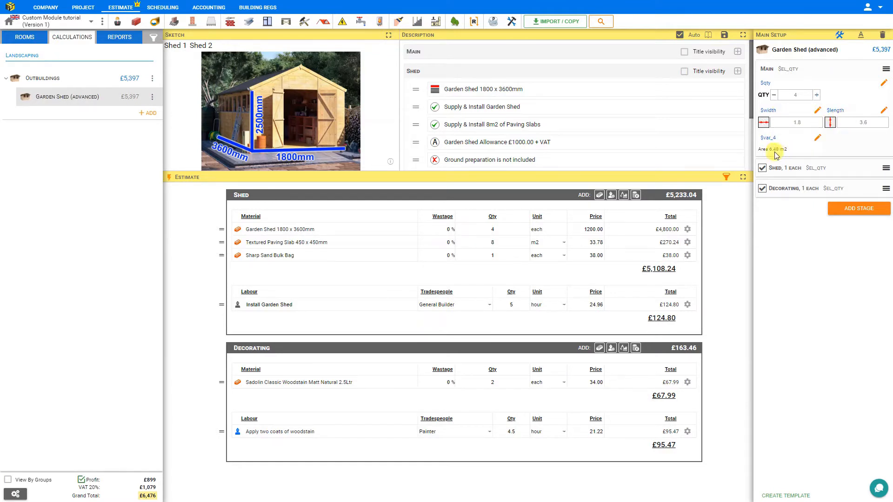
- Turn off edit mode and set the shed's Width to 2 m and Length to 4 m to test the area text
left_click(839, 35)
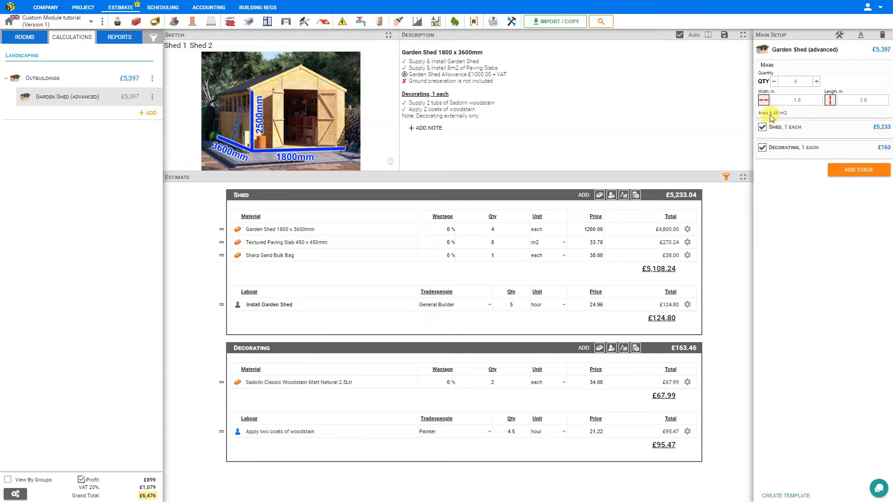
double_click(800, 100)
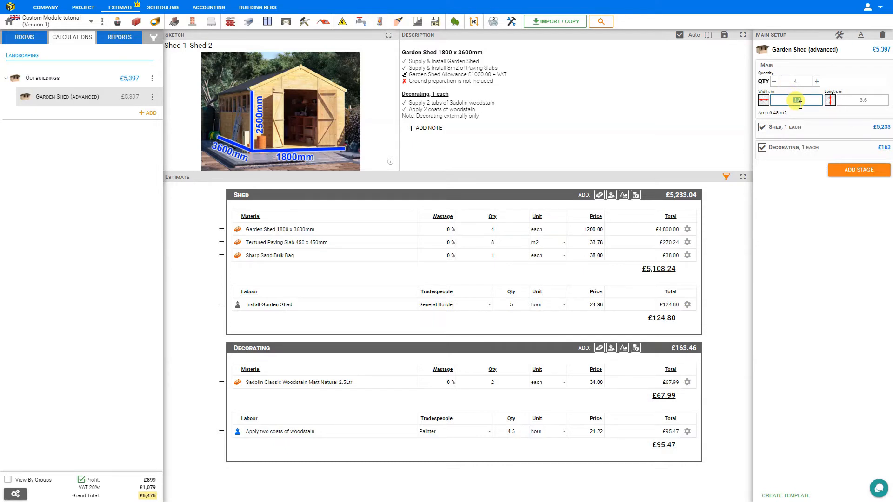
type("2")
key("Return")
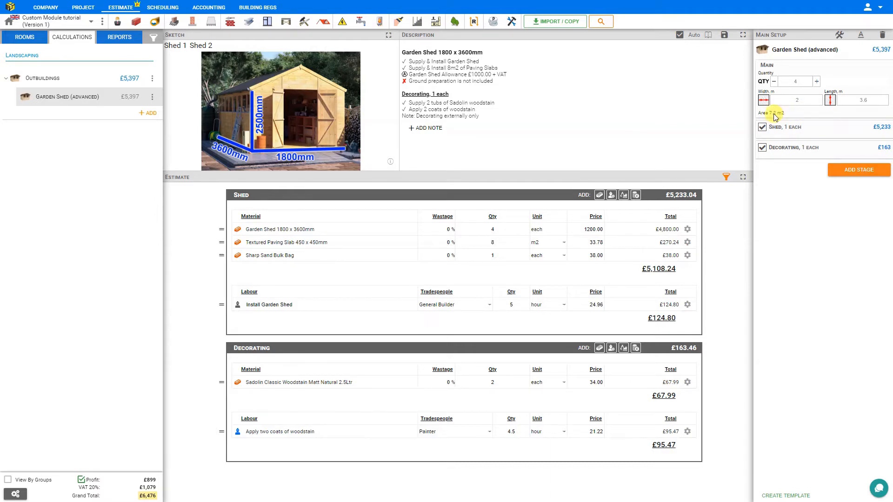
left_click(874, 101)
type("4")
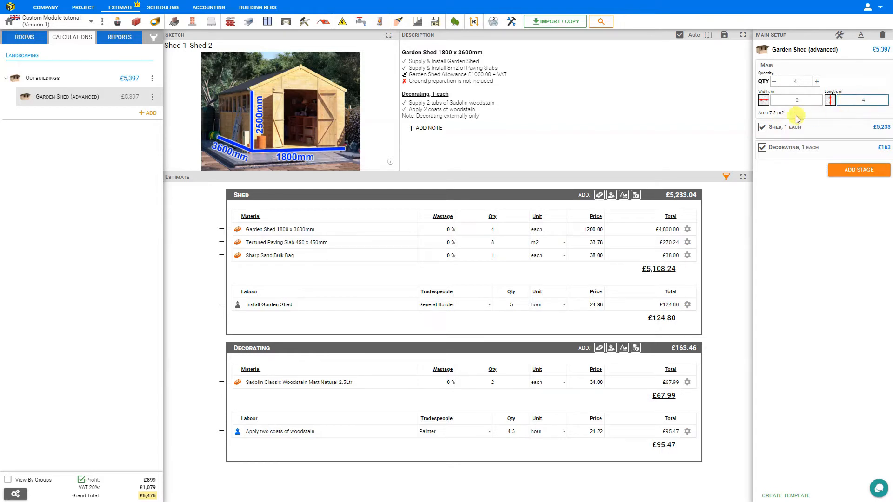
left_click(774, 117)
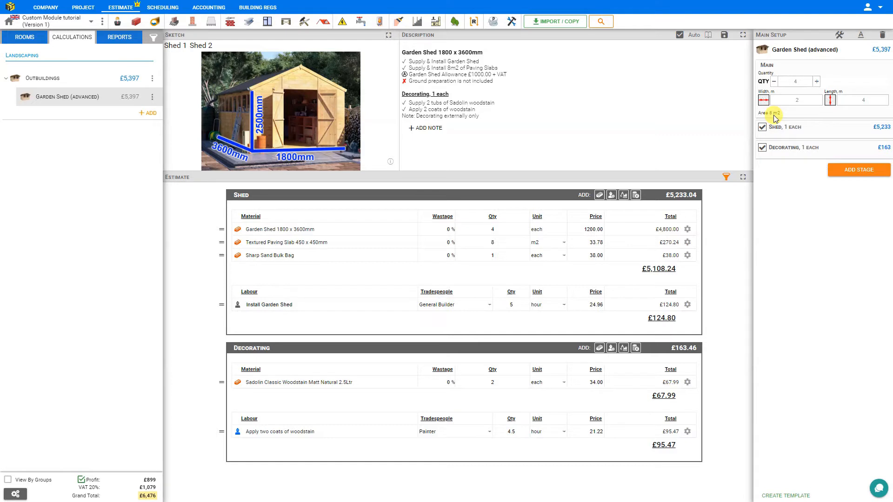
- Turn edit mode back on and add a Dynamic Variable component to the Main stage
left_click(839, 34)
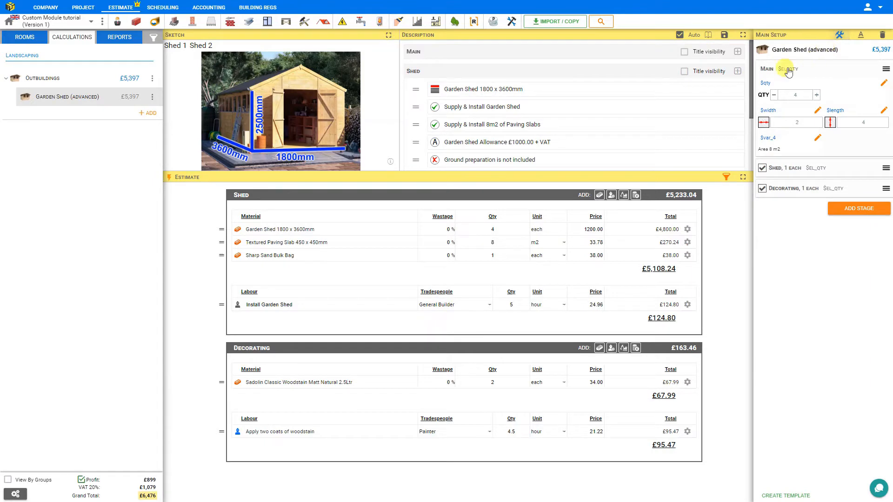
left_click(885, 69)
left_click(849, 102)
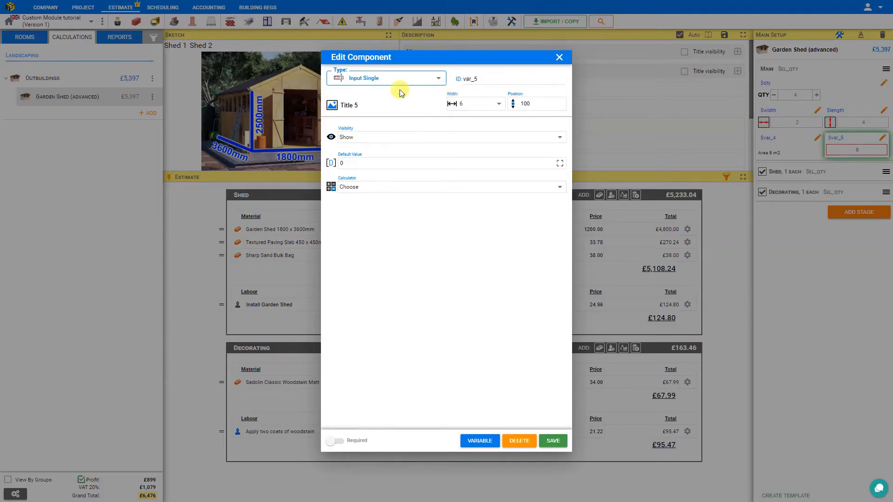
left_click(430, 79)
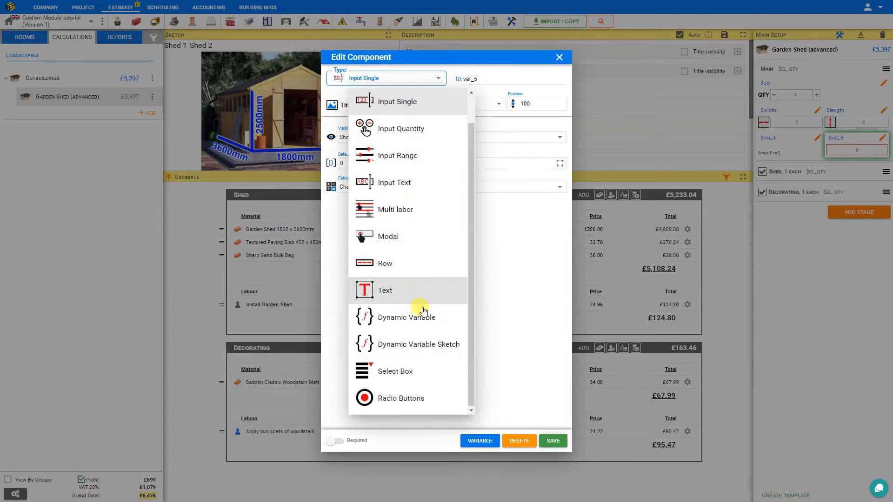
left_click(424, 320)
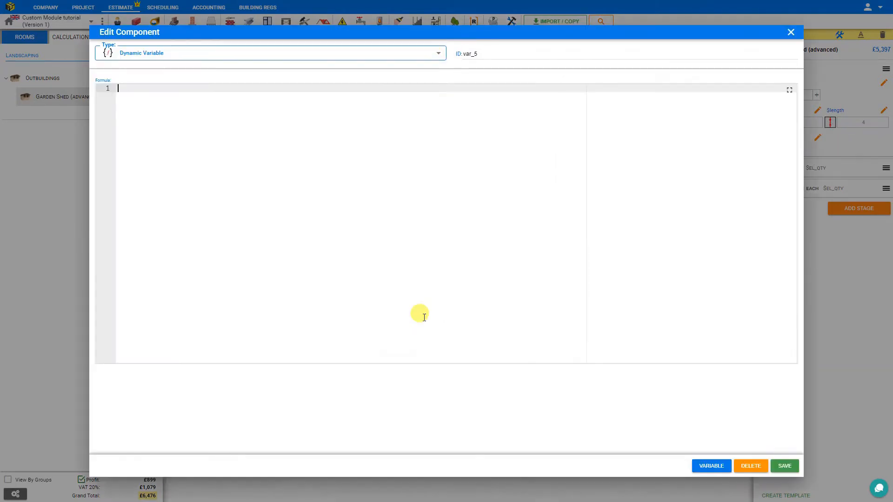
- Give the dynamic variable the ID area and the formula $width*$length, and save it
left_click(131, 103)
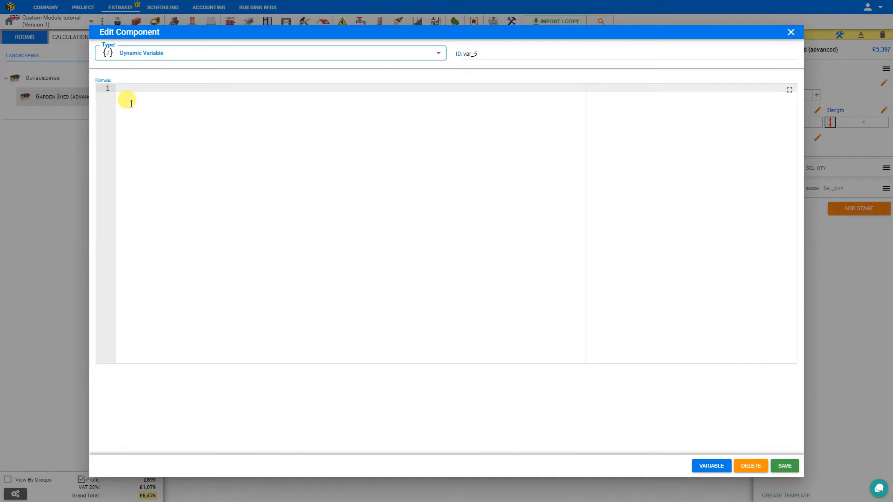
left_click_drag(484, 53, 459, 53)
type("a")
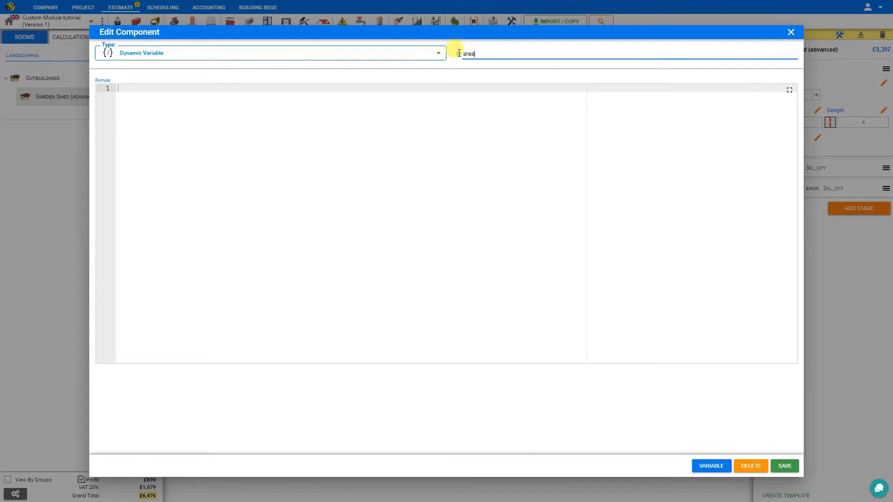
type("rea")
left_click(129, 91)
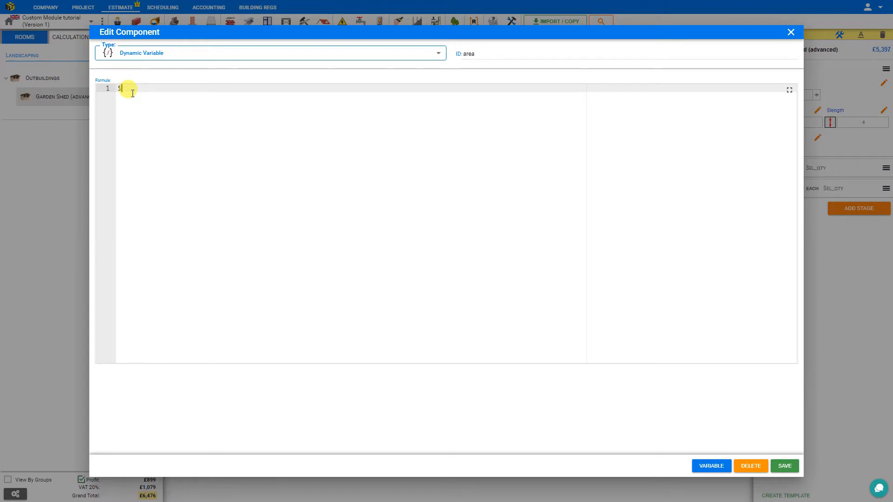
type("$width*$length")
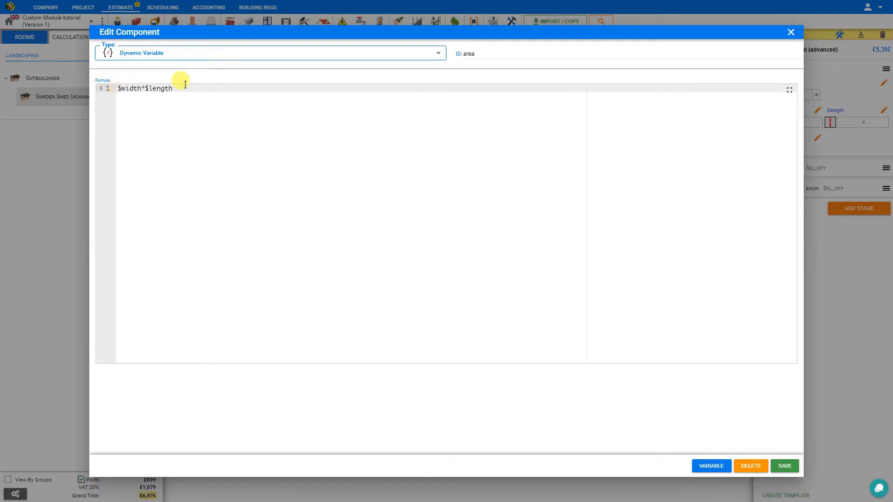
left_click(784, 465)
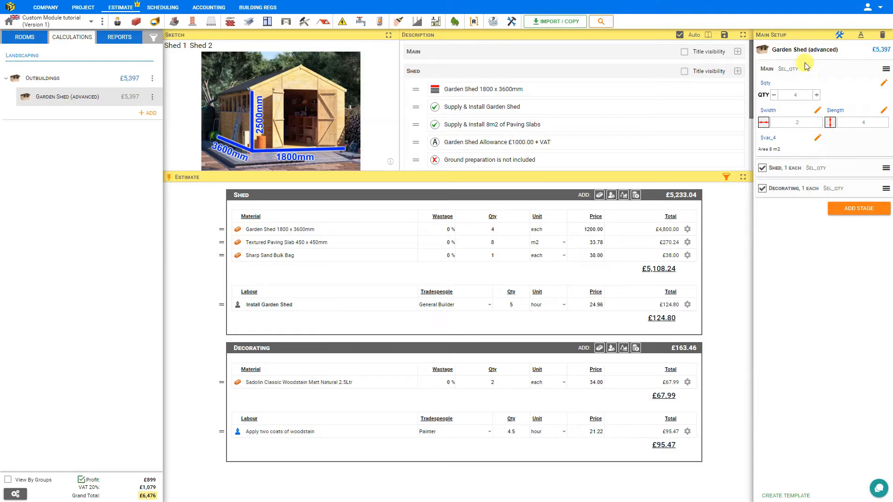
- Retitle the area variable as "Area" in the Main stage's dynamic variables and close the stage settings
left_click(884, 72)
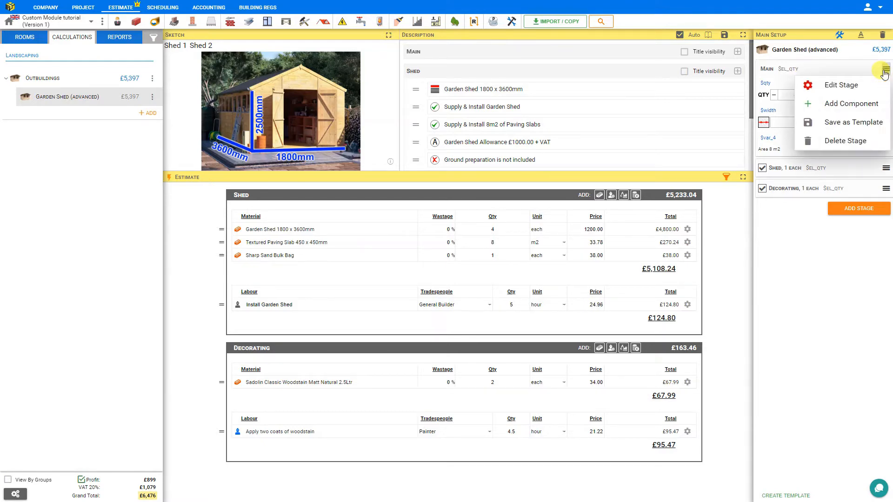
left_click(838, 87)
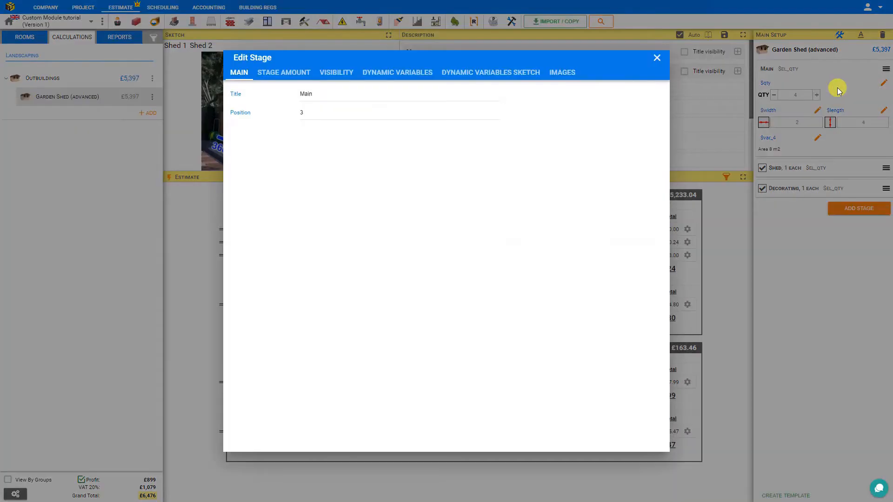
left_click(401, 75)
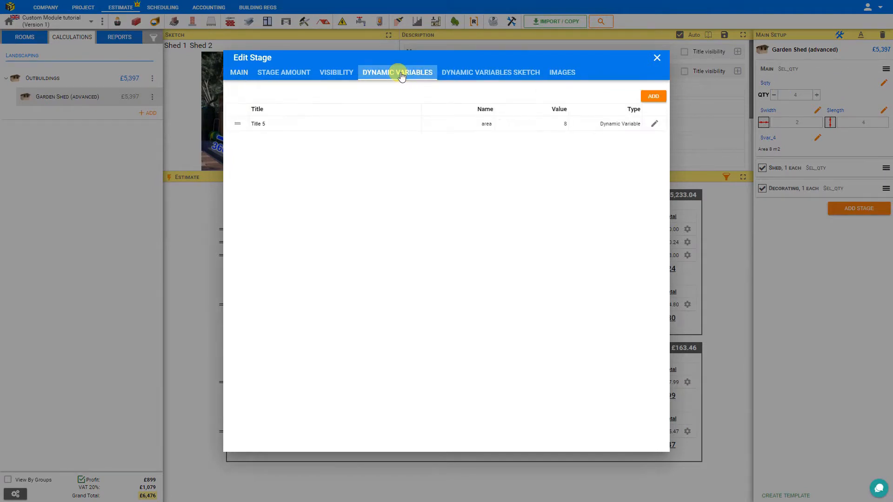
left_click(486, 125)
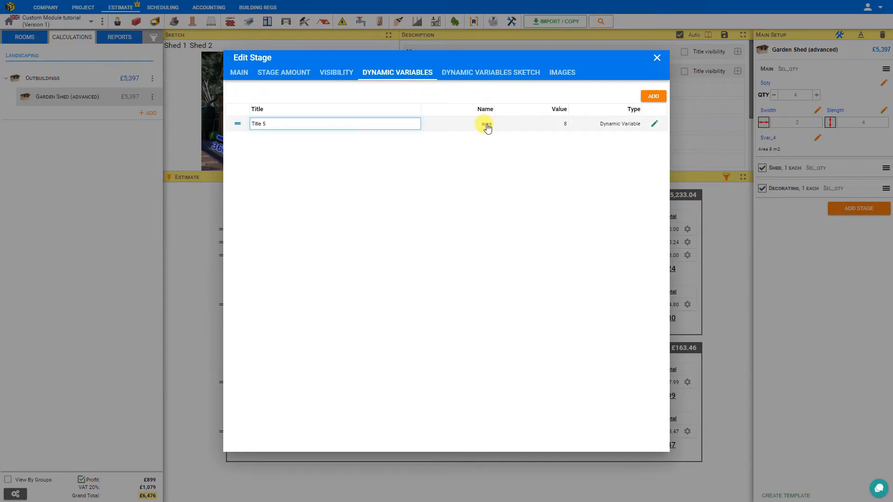
key("ctrl+a")
type("Ai")
type("ea")
left_click(296, 144)
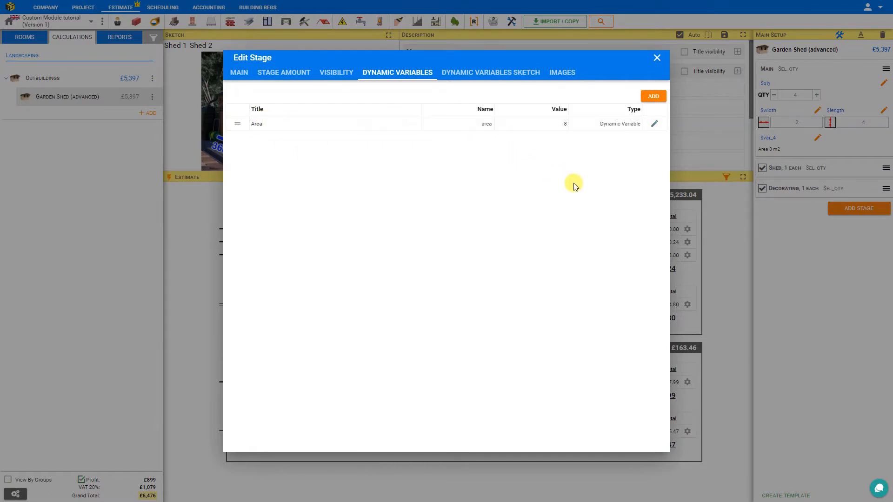
left_click(654, 96)
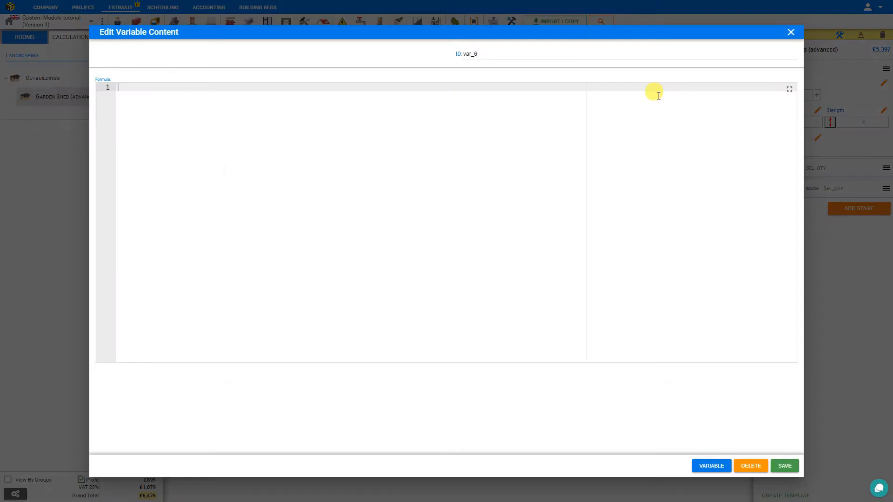
left_click(791, 31)
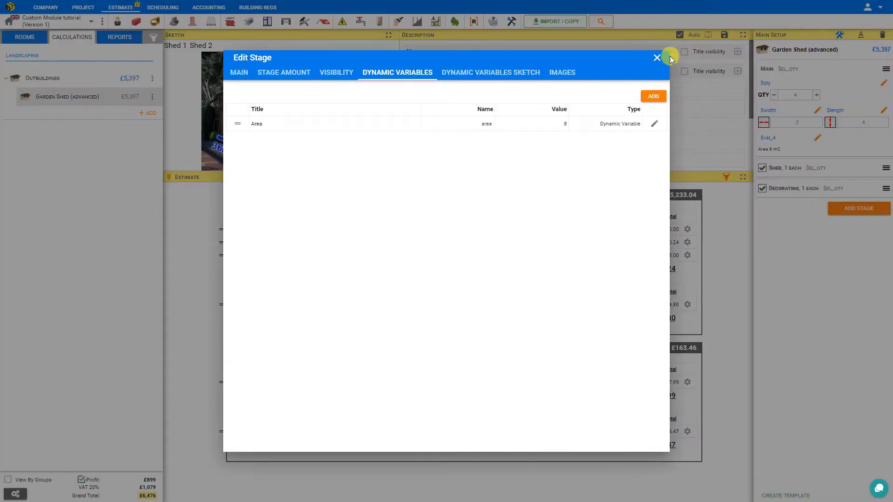
left_click(657, 57)
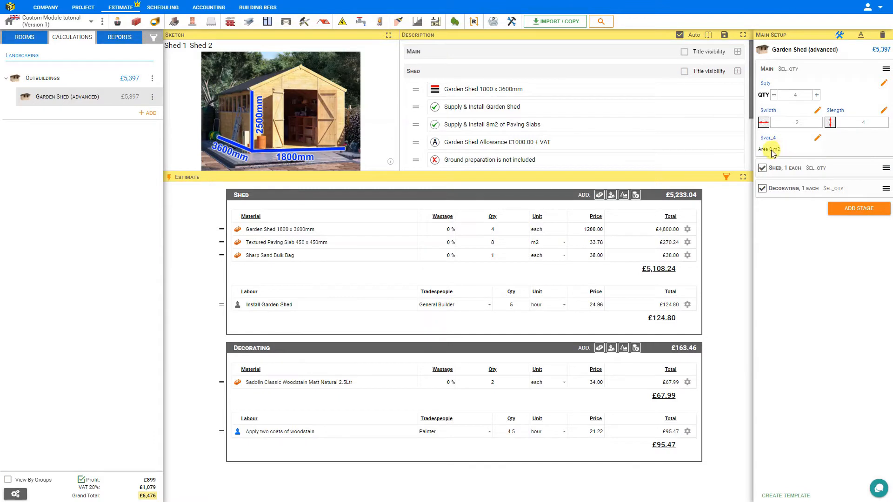
- Replace the width-times-length formula in the area text component with the $area variable and save the component
left_click(818, 138)
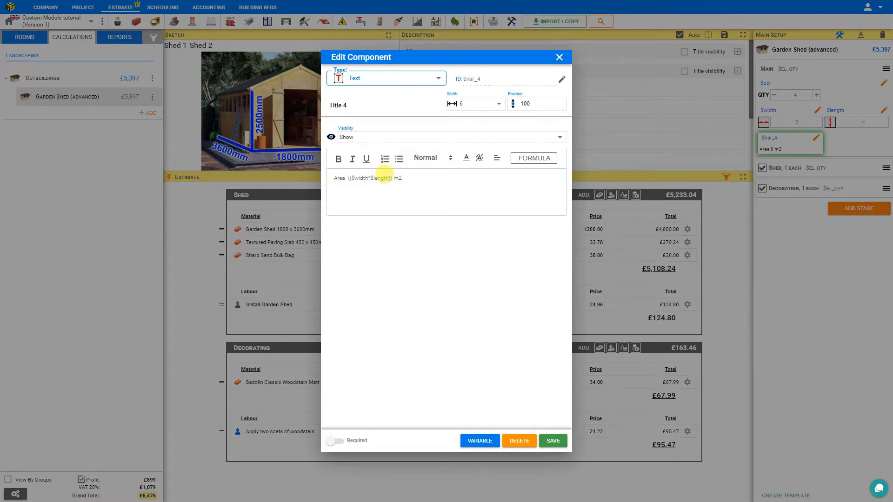
left_click_drag(389, 178, 353, 180)
type("$area")
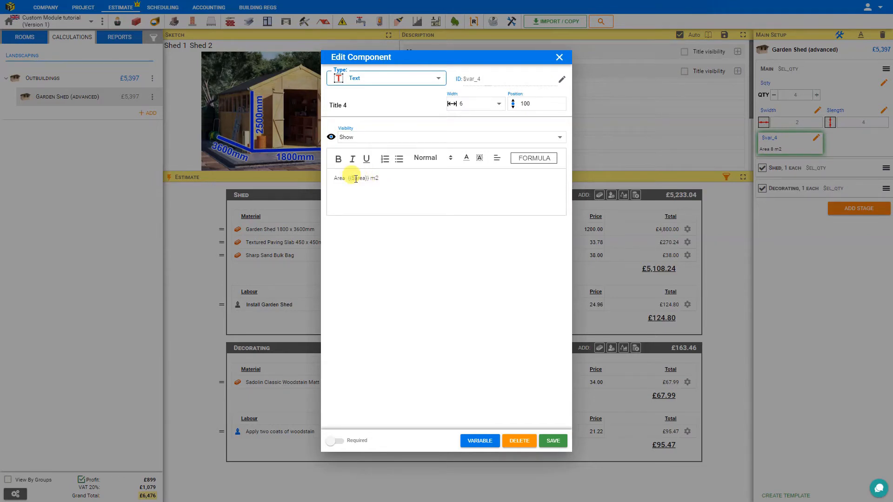
left_click(552, 442)
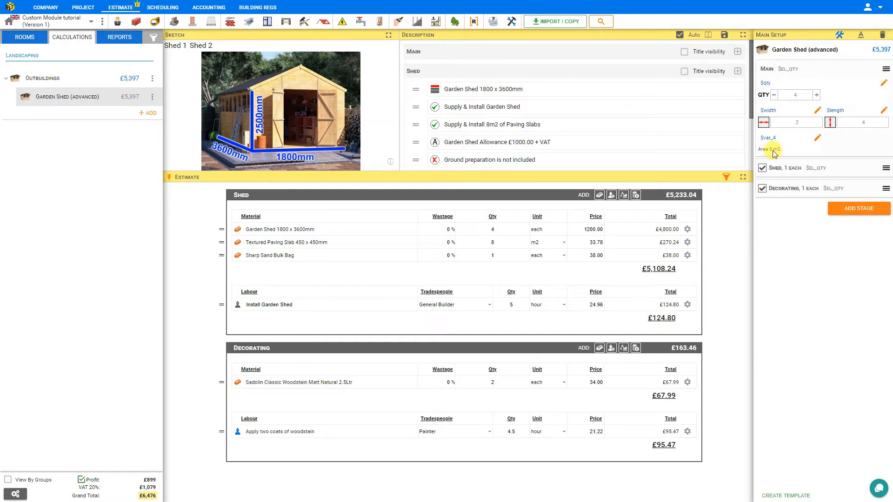
- Set the shed's Width to 1.8 m and Length to 3.6 m to check the area text
left_click(802, 120)
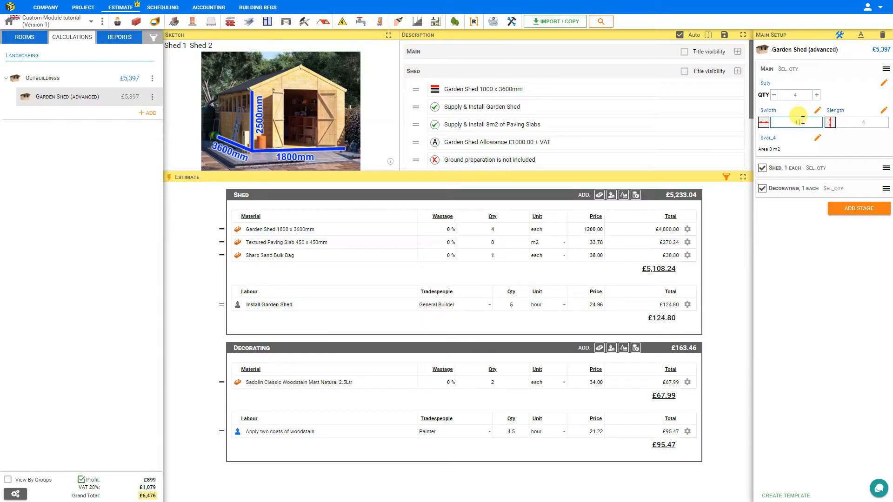
type("1.8")
left_click(807, 148)
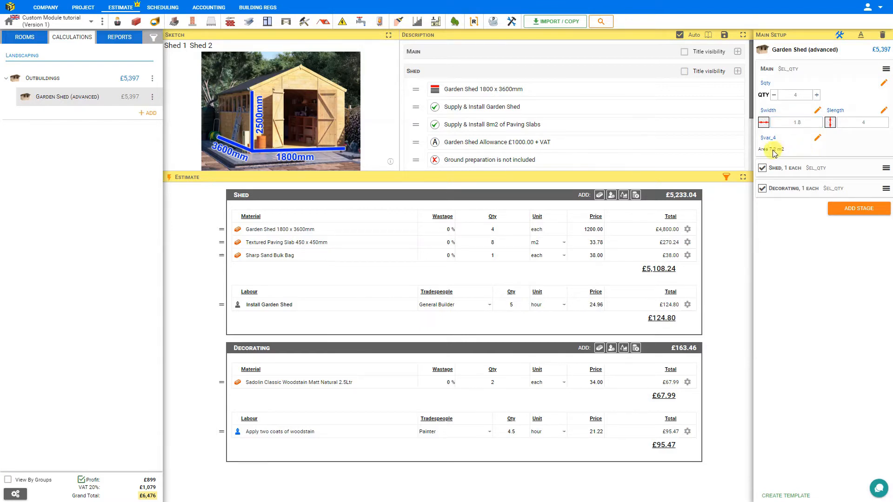
left_click(856, 121)
double_click(859, 122)
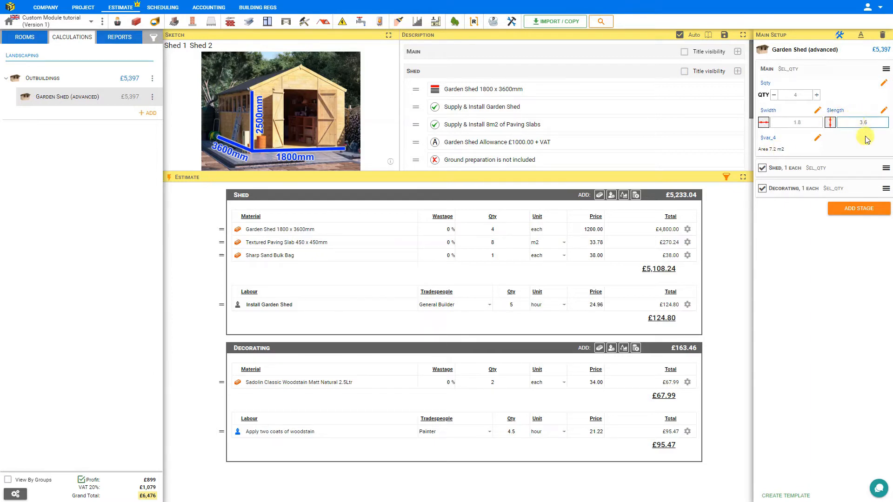
left_click(854, 141)
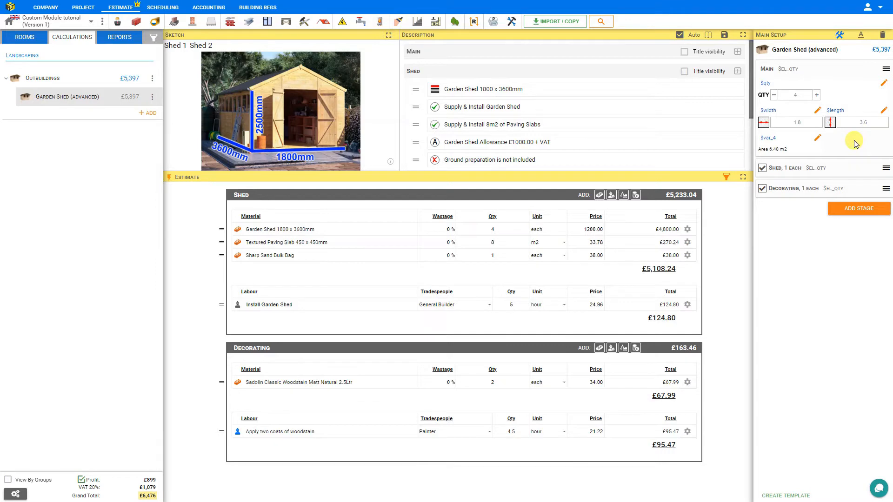
- Make the area text component's visibility conditional on $area>0 and save it
left_click(817, 139)
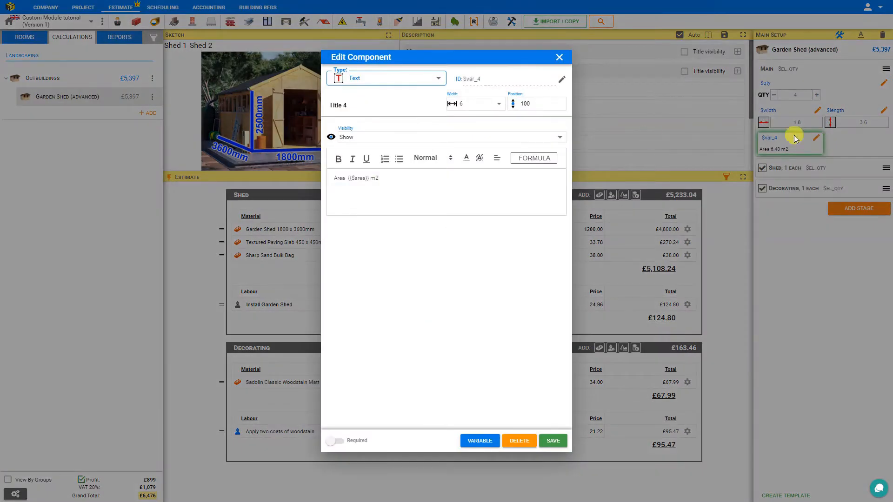
left_click(355, 140)
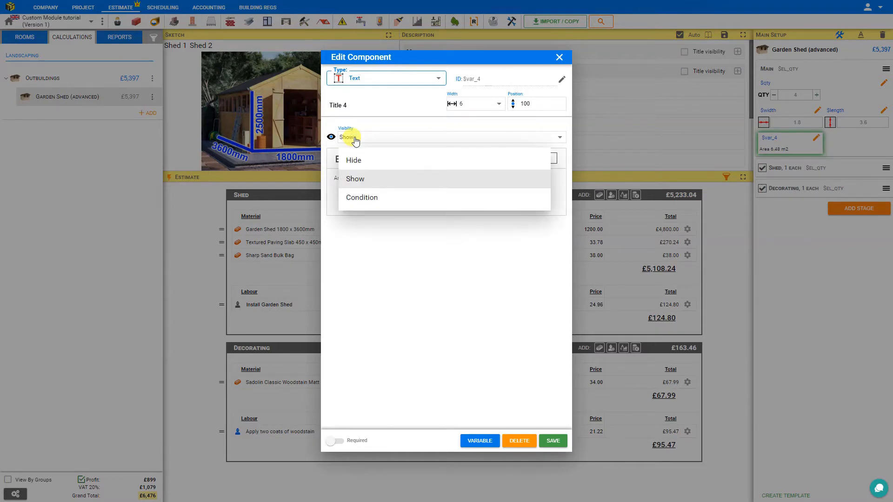
left_click(374, 199)
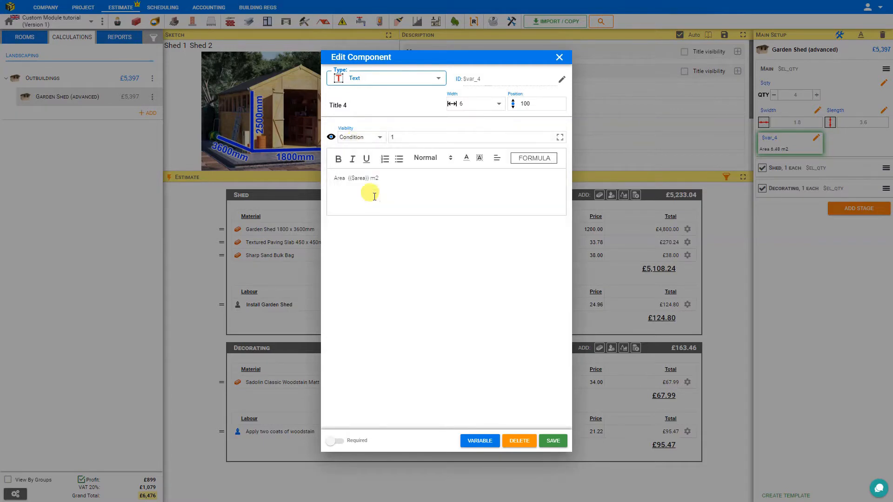
double_click(398, 138)
type("$area>0")
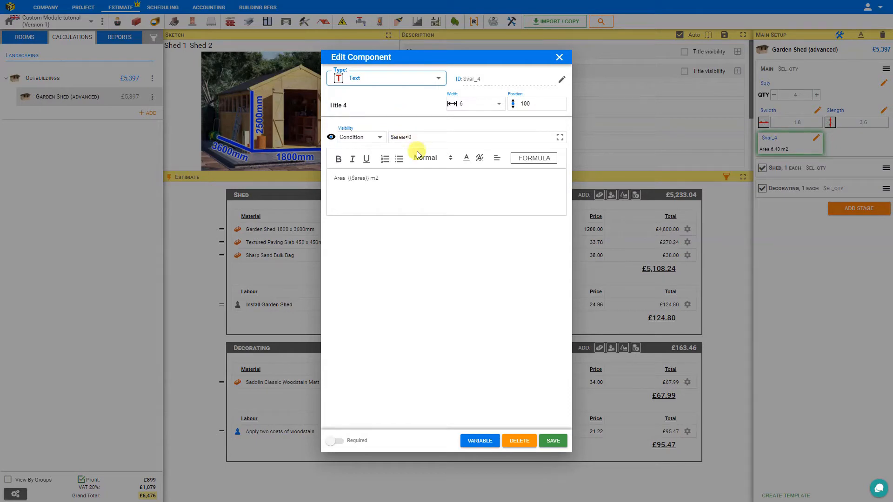
left_click(558, 445)
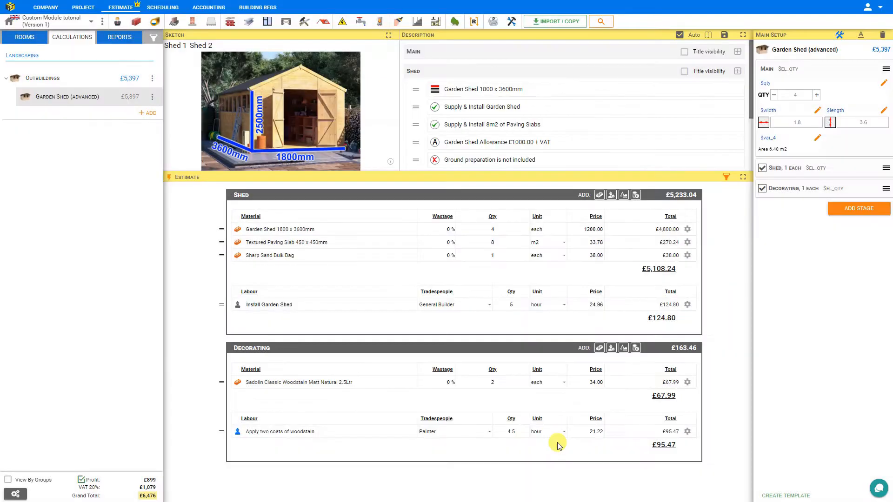
- Turn off edit mode and test the area text's visibility with a Width of 0, restoring it to 1.8 m
left_click(839, 35)
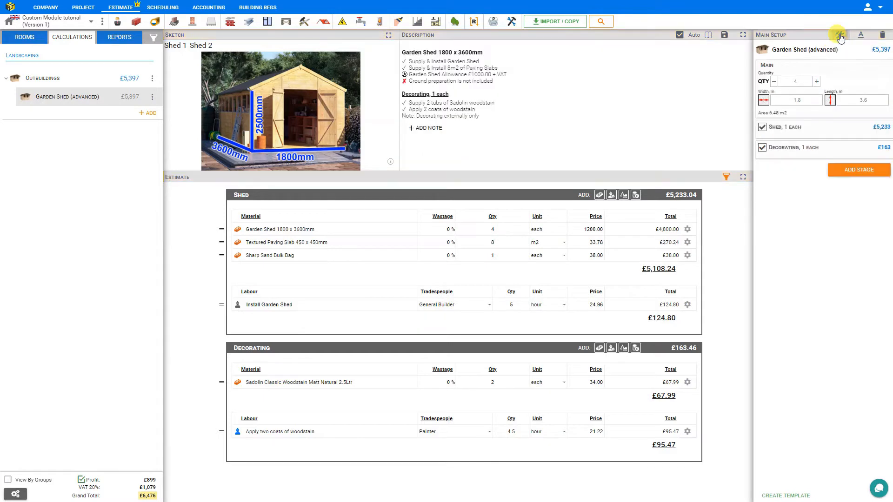
left_click(797, 100)
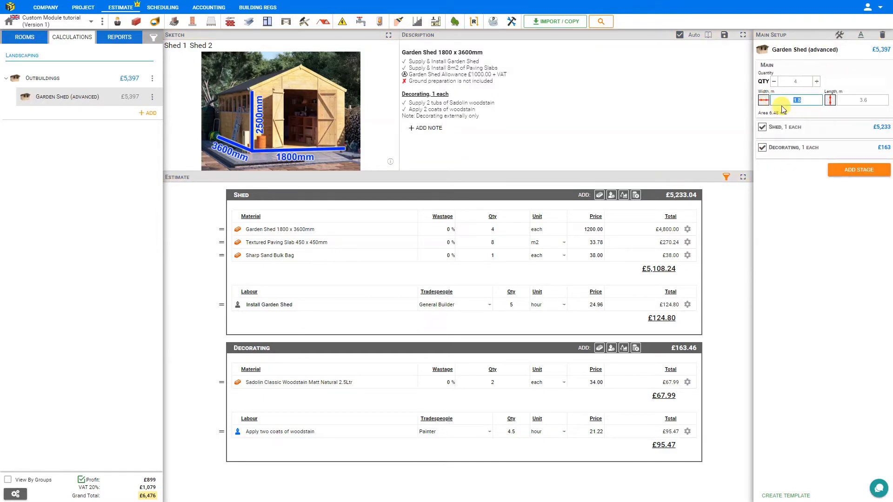
type("0")
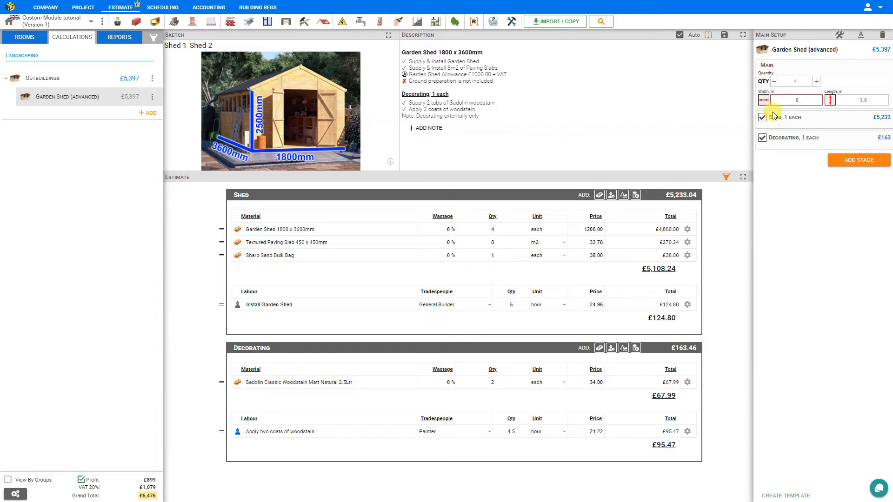
double_click(785, 100)
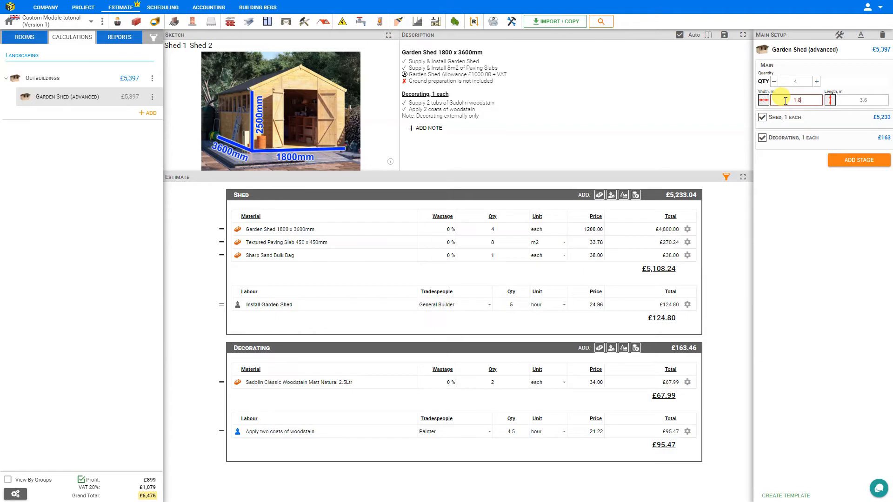
left_click(824, 114)
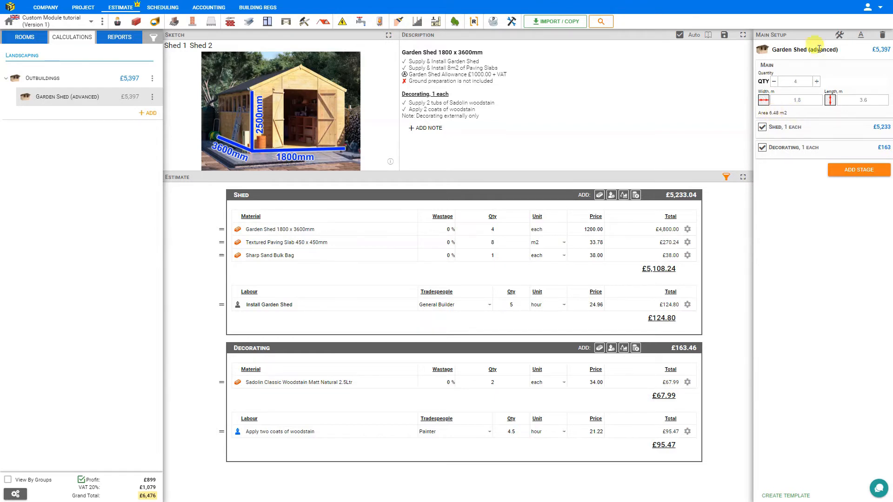
- Turn edit mode back on, set the Width to 0 and review the area text component's visibility condition
left_click(840, 35)
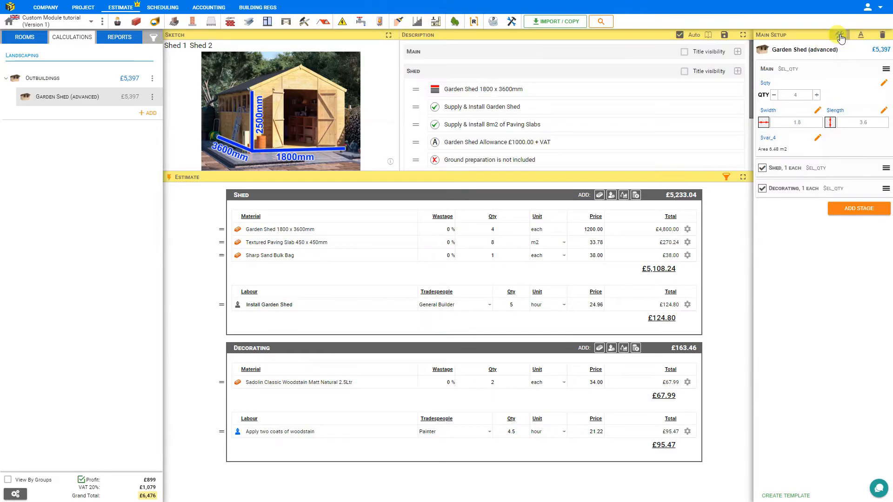
left_click_drag(808, 122, 785, 122)
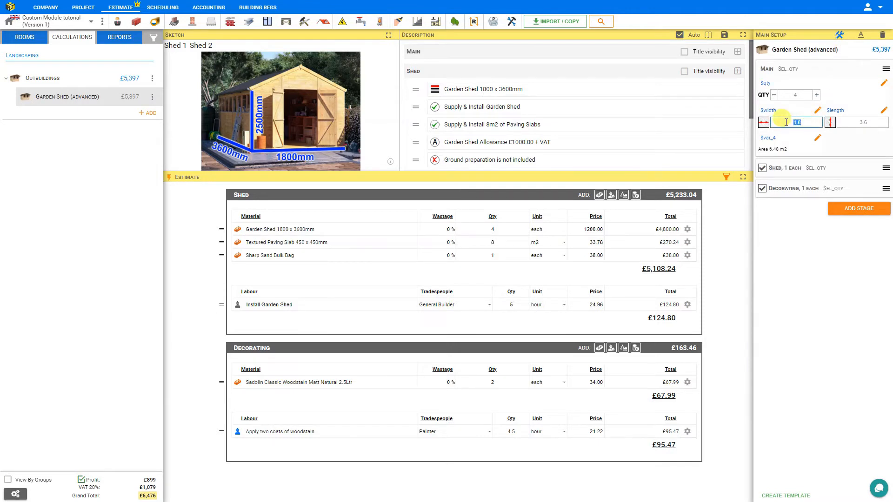
type("0")
left_click(818, 138)
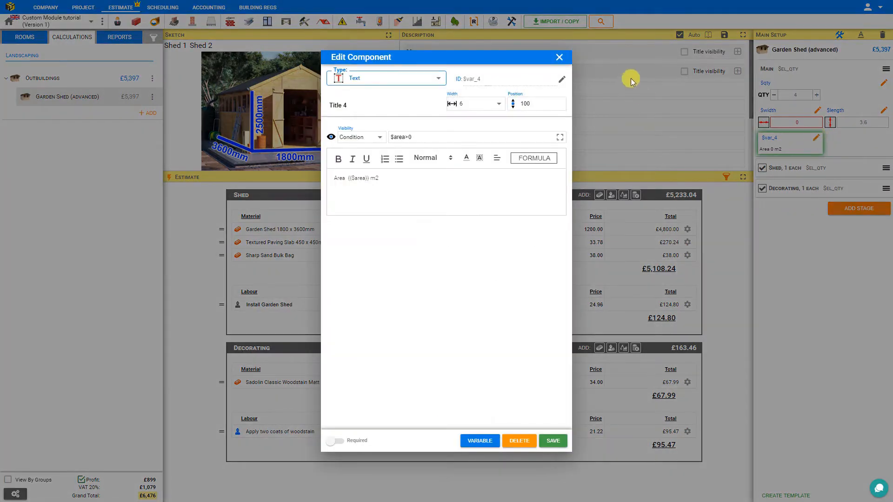
left_click(559, 57)
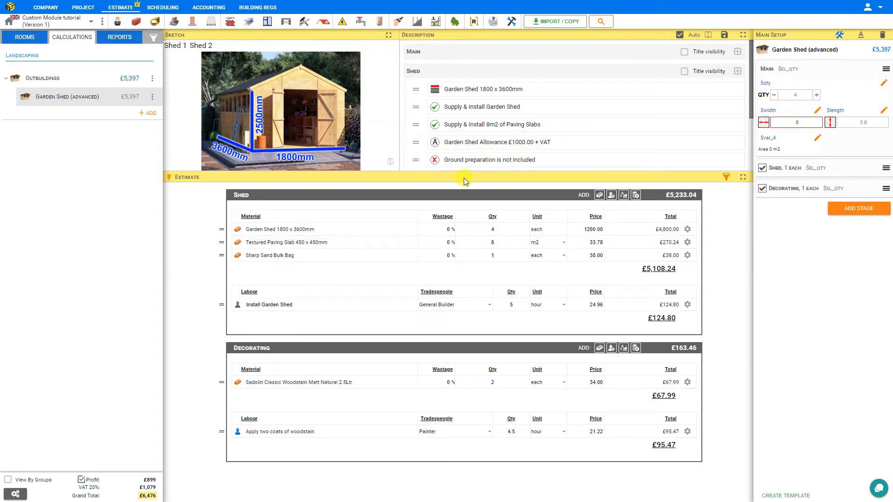
- Set the quantity of the Textured Paving Slab 450 x 450mm material to the $area variable and apply it
left_click(299, 242)
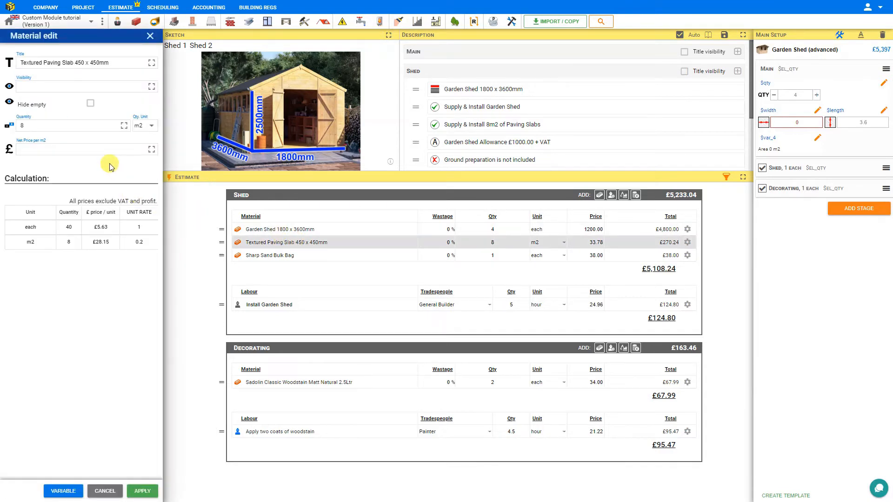
double_click(46, 124)
type("$area")
left_click_drag(46, 124, 2, 131)
key("ctrl+c")
key("BackSpace")
left_click(68, 492)
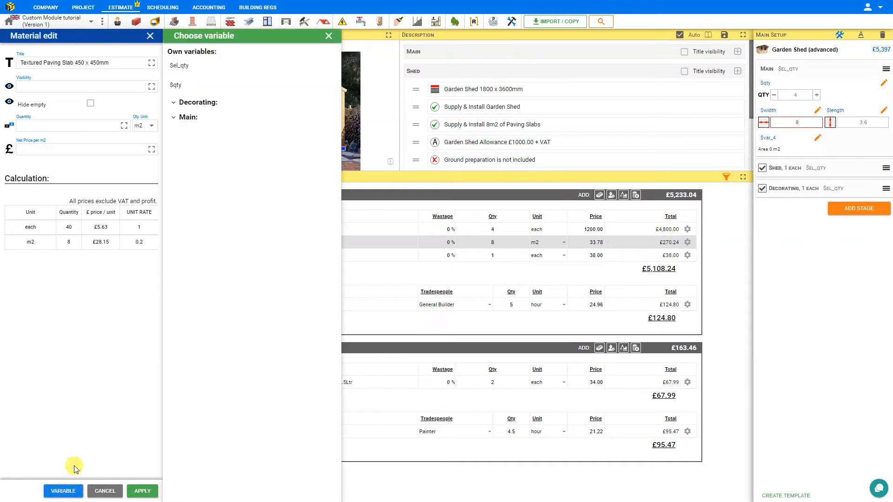
left_click(176, 117)
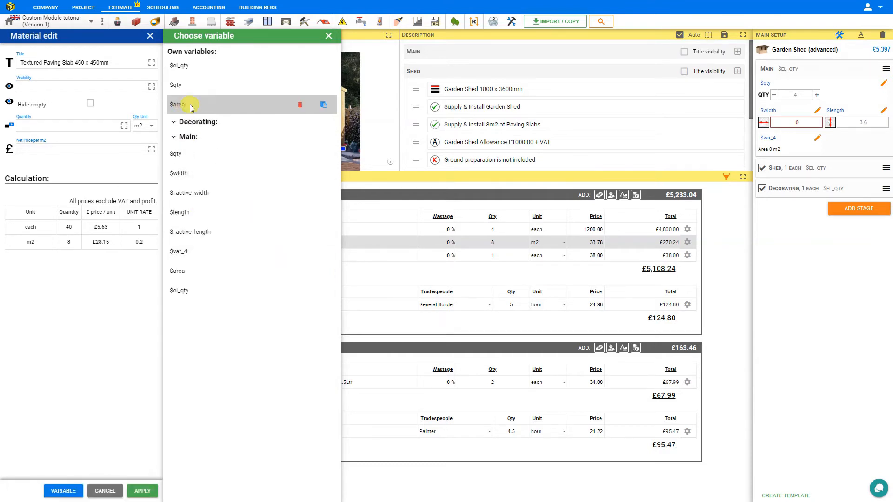
left_click(65, 125)
key("ctrl+v")
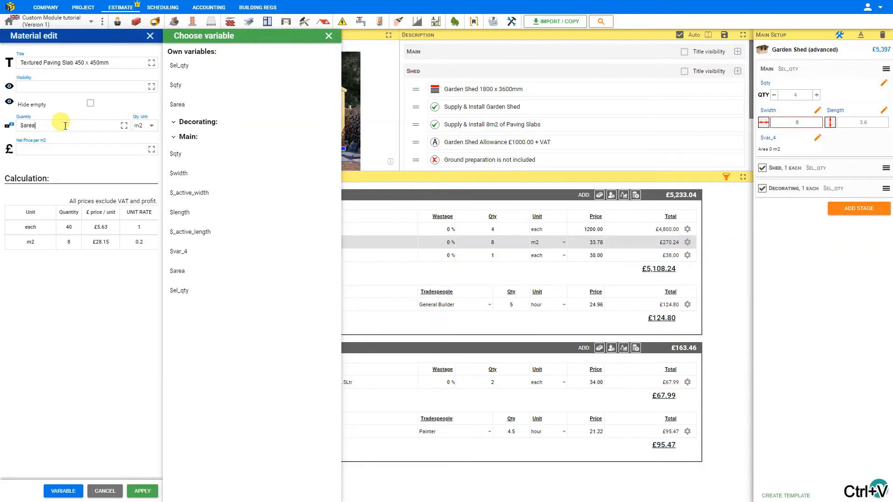
left_click(143, 491)
left_click(149, 36)
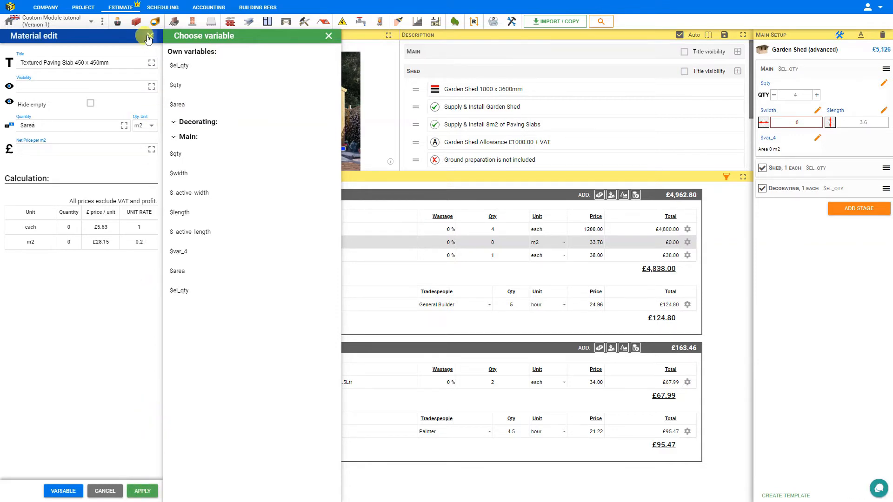
- Set the shed's Width to 1.8 m to recalculate the paving slab quantity from the area
left_click(813, 121)
double_click(807, 120)
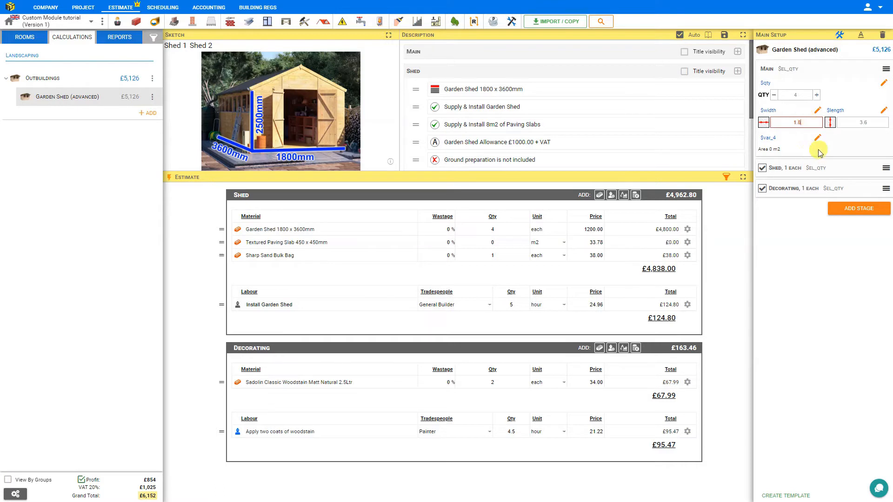
left_click(832, 144)
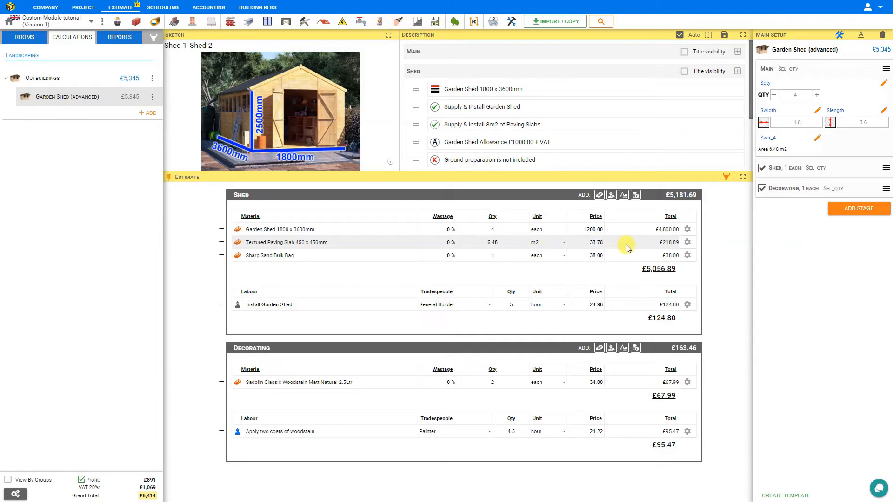
- Step the shed quantity up and down to test its effect on the paving slabs, returning it to 4
left_click(816, 95)
left_click(773, 95)
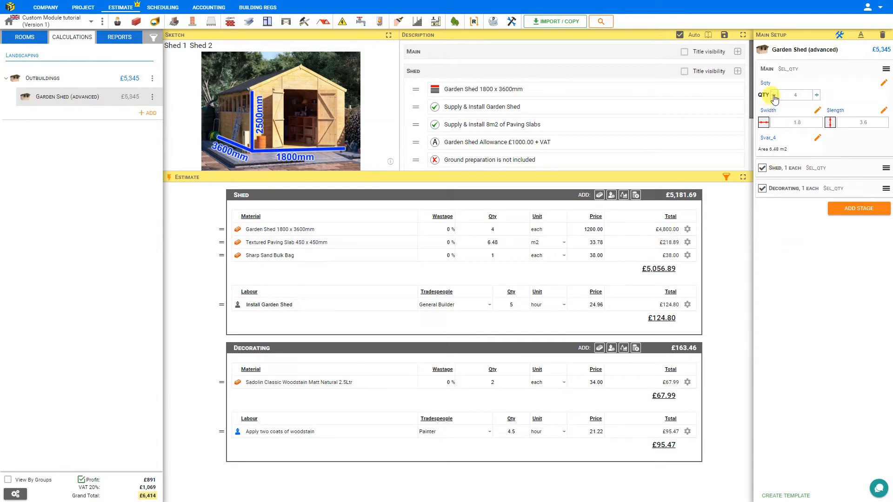
left_click(774, 95)
left_click(816, 96)
left_click(817, 95)
- Set the quantity of the Textured Paving Slab 450 x 450mm material to $area*$qty and apply it
left_click(282, 241)
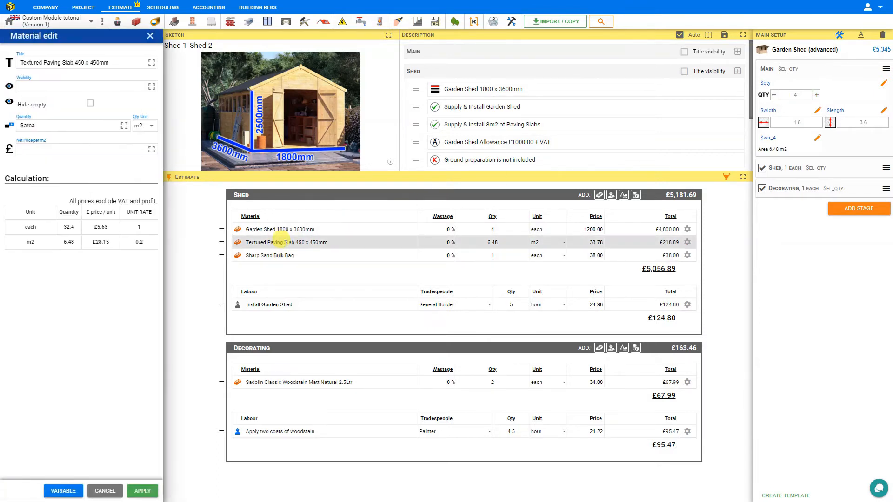
left_click(53, 126)
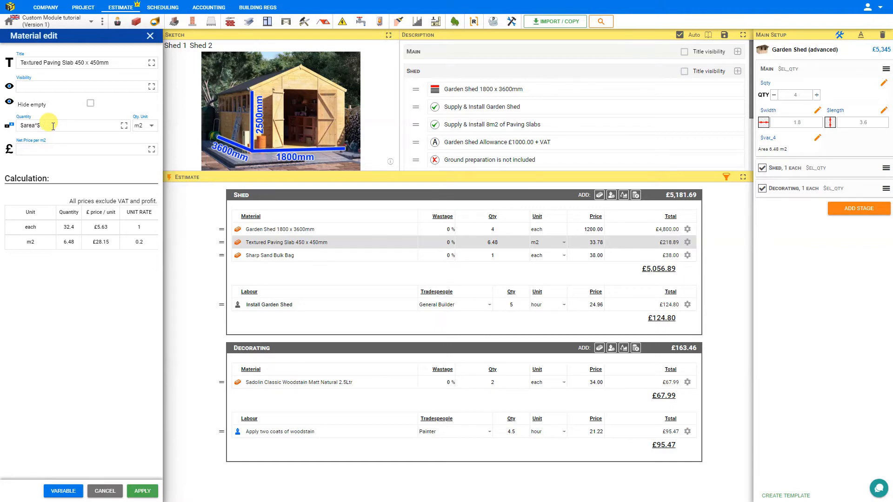
type("*$")
key("BackSpace")
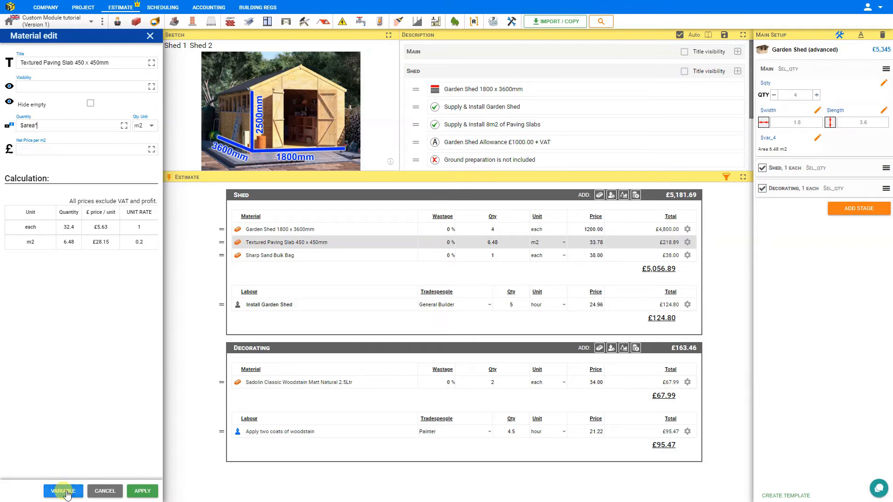
left_click(64, 492)
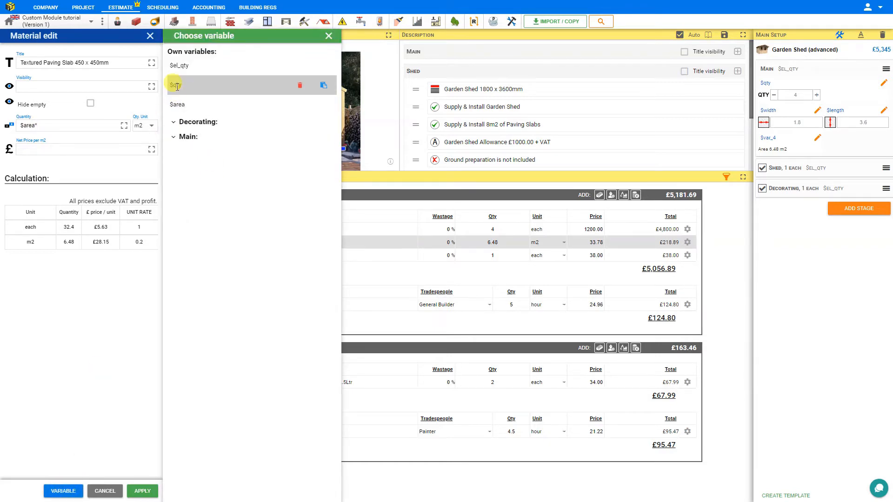
left_click(324, 85)
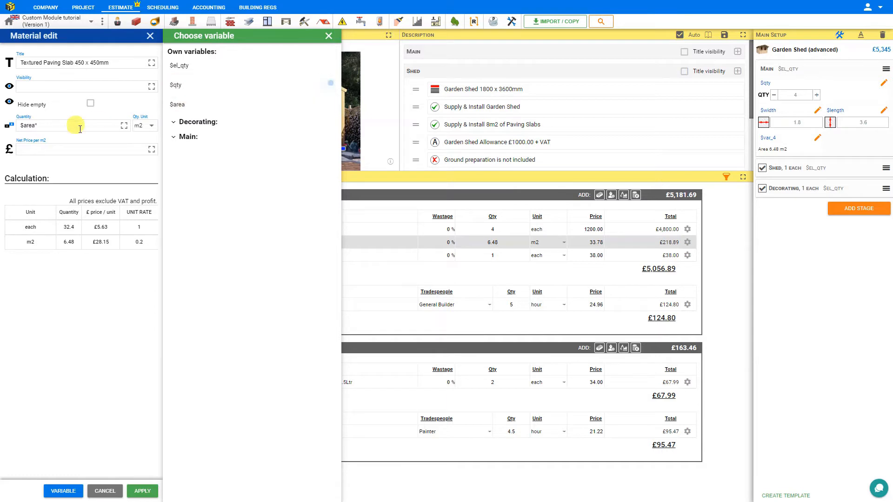
key("ctrl+v")
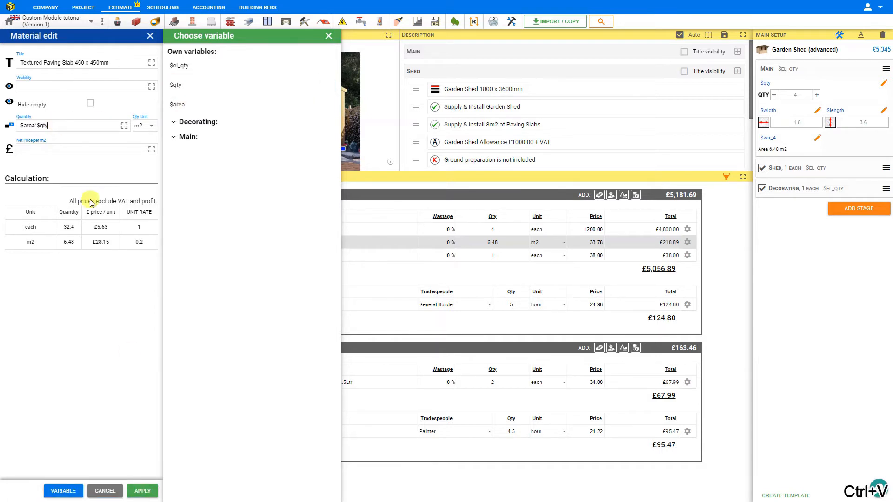
left_click(140, 491)
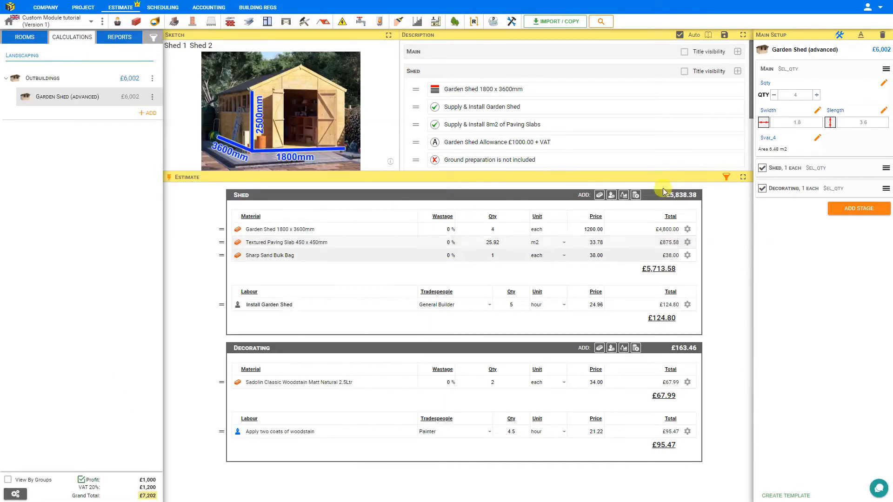
- Leave edit mode, step the shed quantity down and back up to 3 to test the paving slab formula, and return to edit mode
left_click(840, 36)
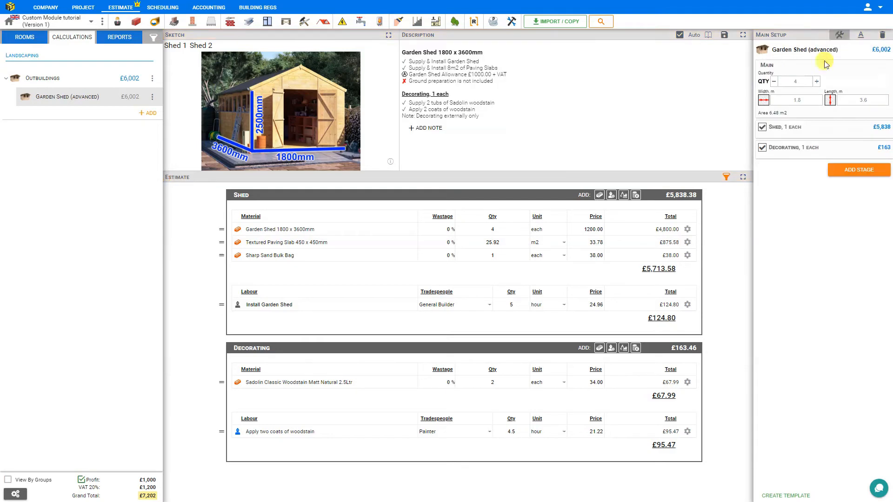
left_click(774, 83)
left_click(773, 83)
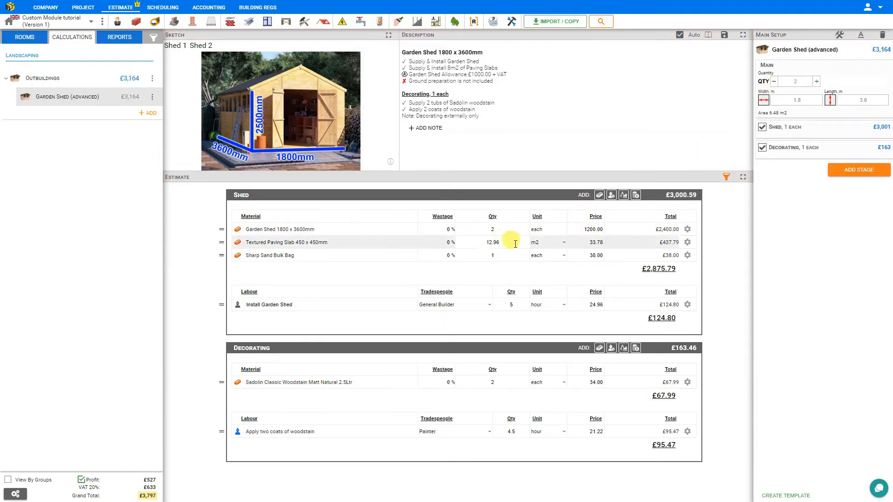
left_click(775, 83)
left_click(816, 82)
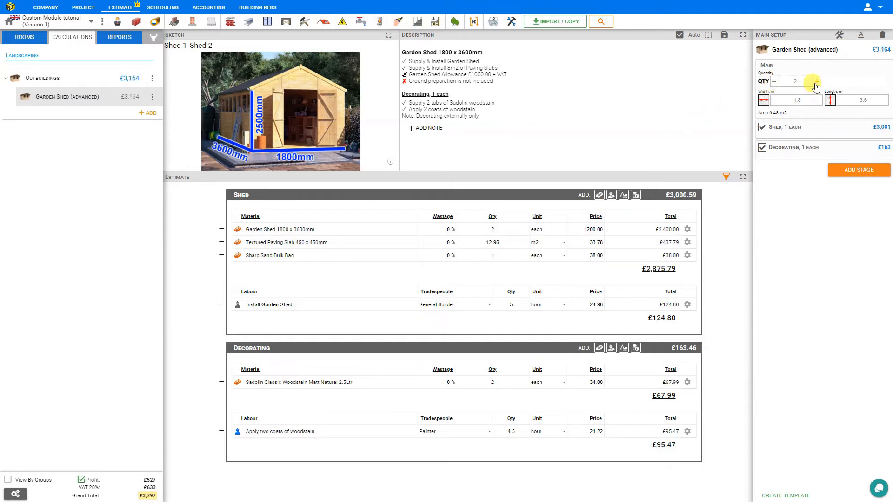
left_click(816, 83)
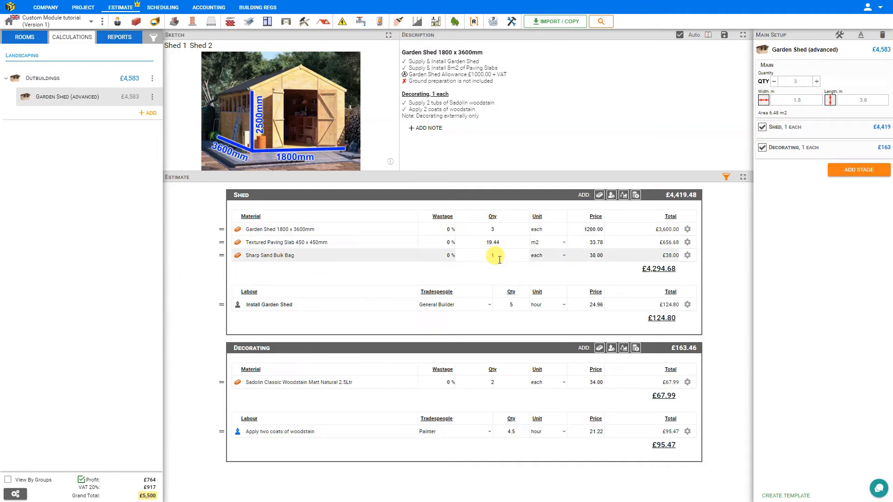
left_click(840, 35)
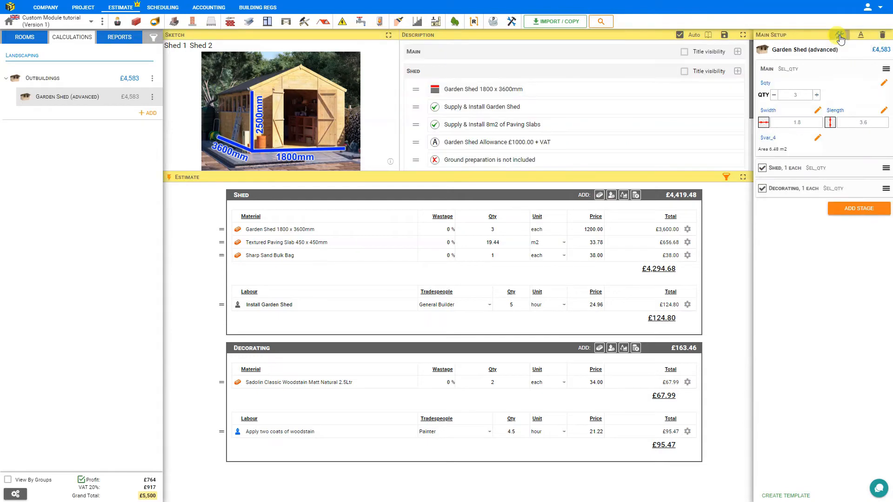
- Set the quantity of the Sharp Sand Bulk Bag material to $area*$qty/10 in the Value Editor and apply it
left_click(265, 255)
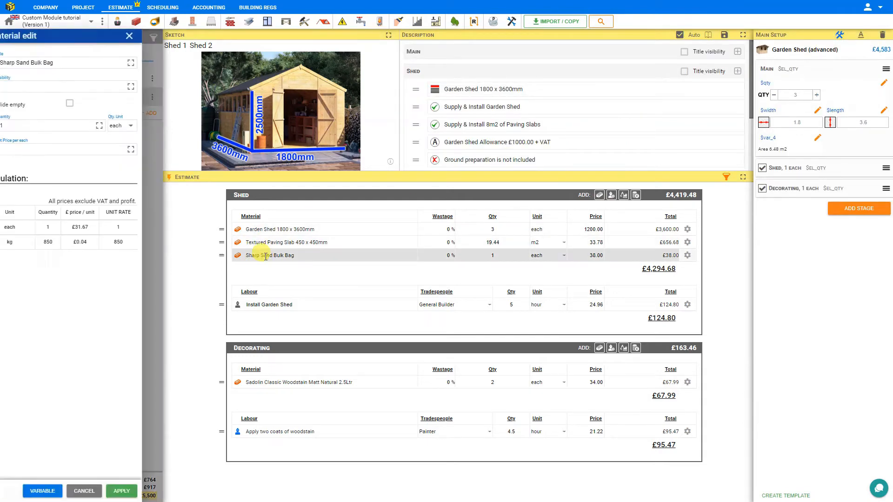
left_click(21, 124)
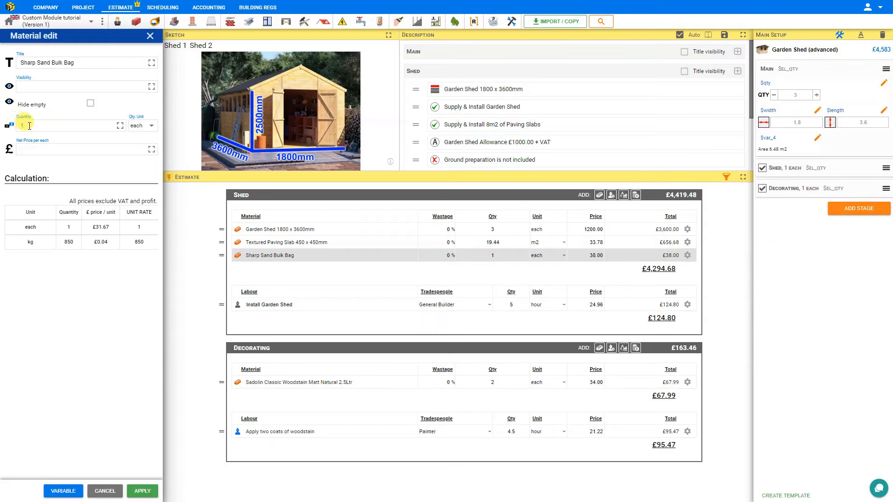
left_click_drag(26, 125, 21, 125)
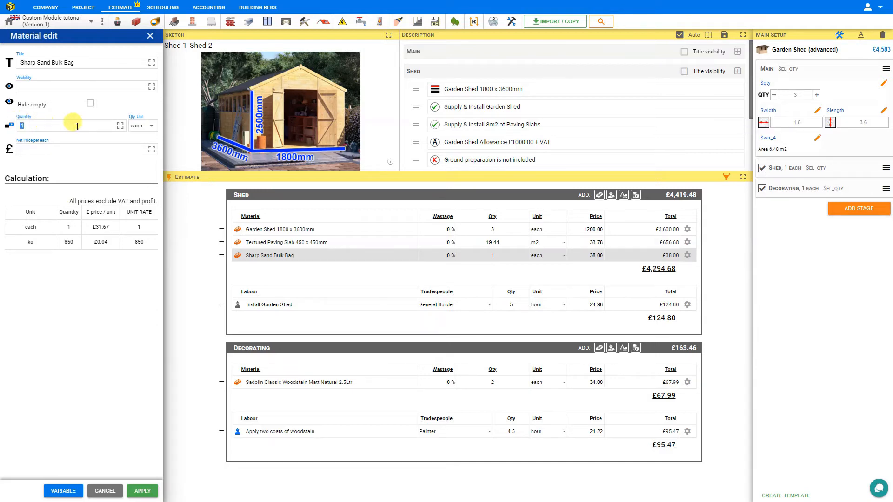
left_click(120, 126)
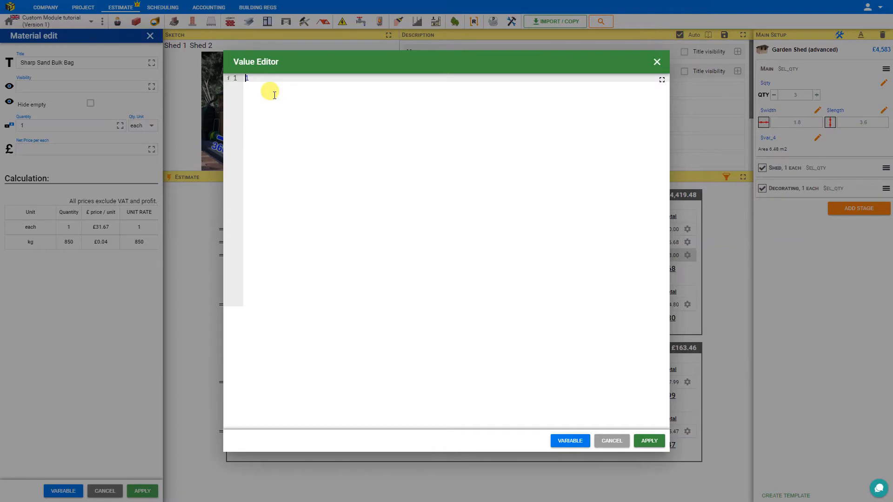
key("ctrl+a")
type("$area*$qty")
left_click(581, 441)
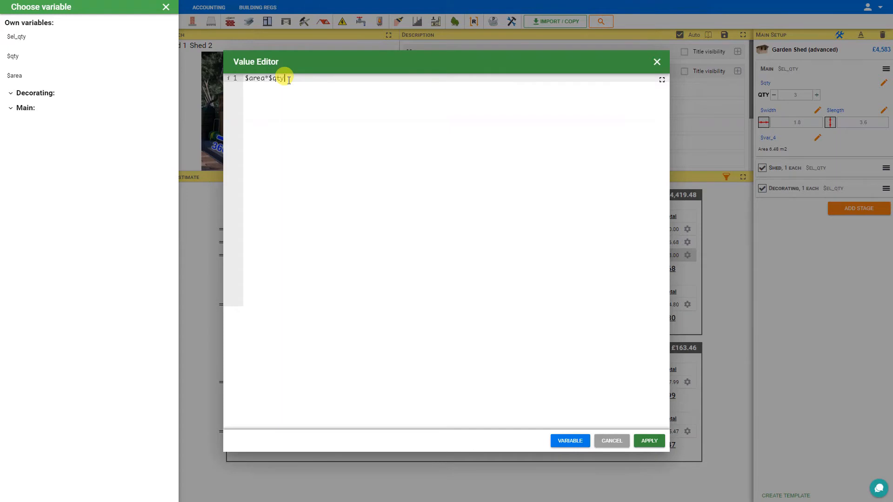
type("10")
left_click(651, 440)
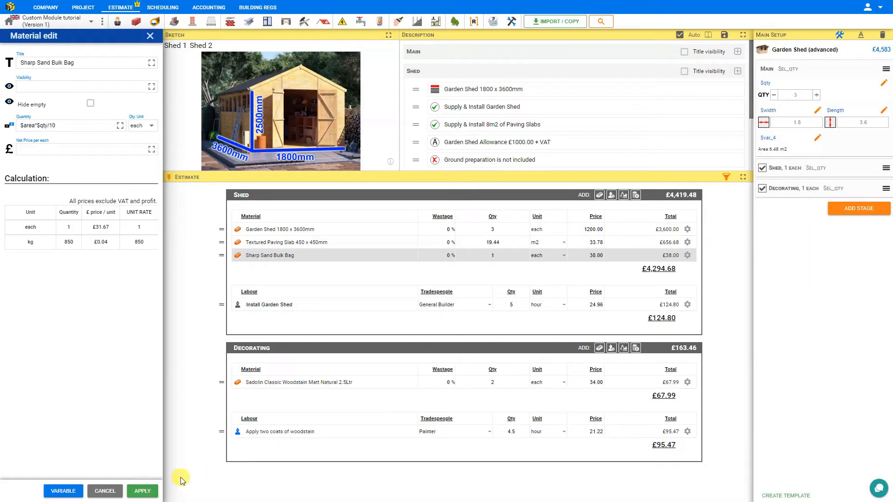
left_click(142, 491)
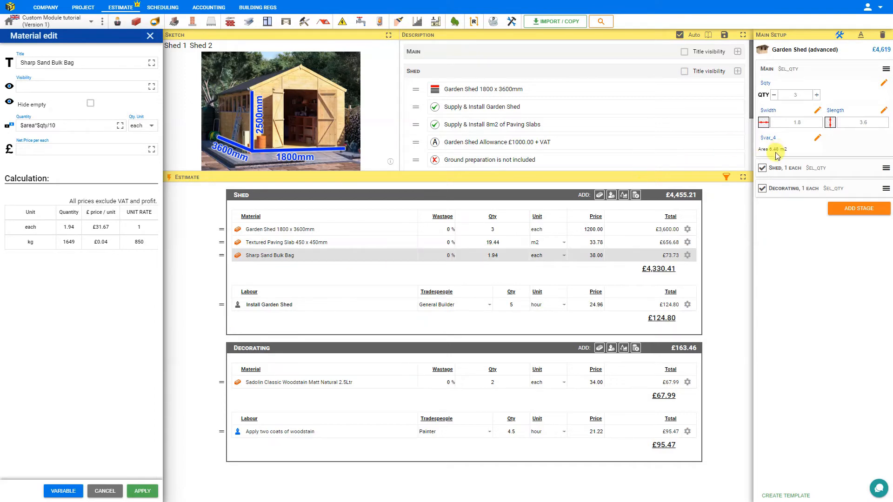
- Step the shed quantity down to 1 and back up to 3 to test the sharp sand quantity
left_click(775, 96)
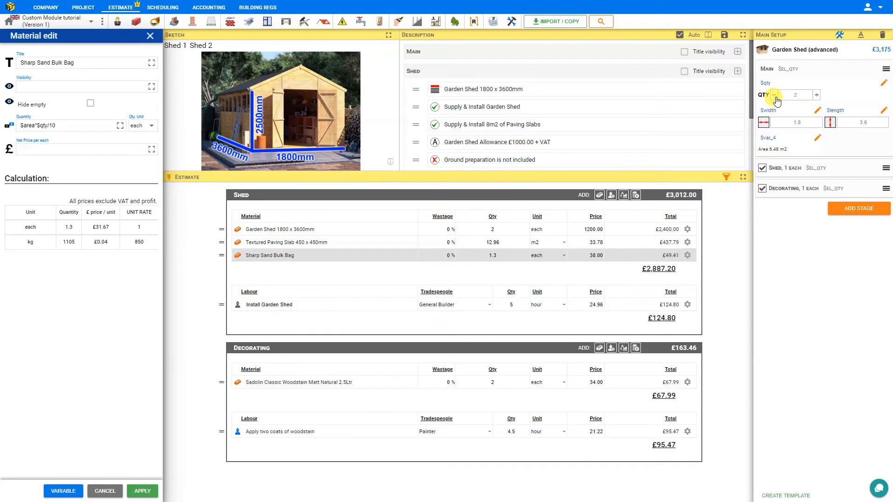
left_click(774, 96)
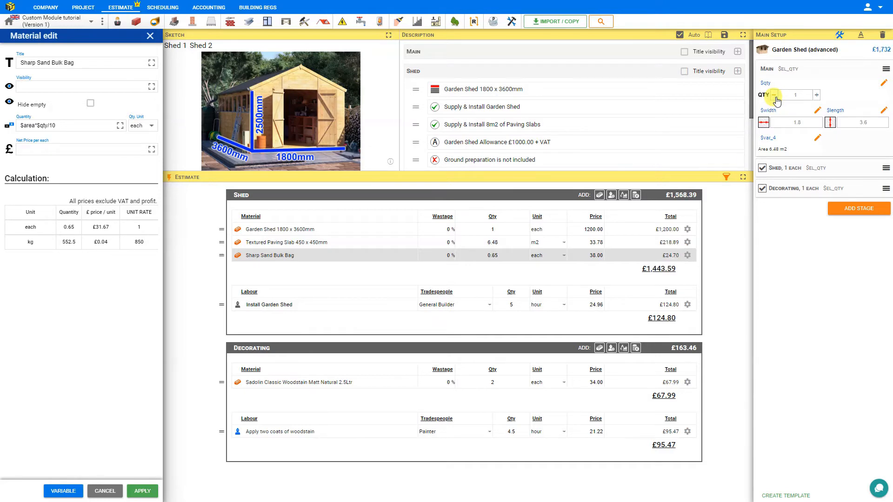
left_click(816, 96)
left_click(816, 95)
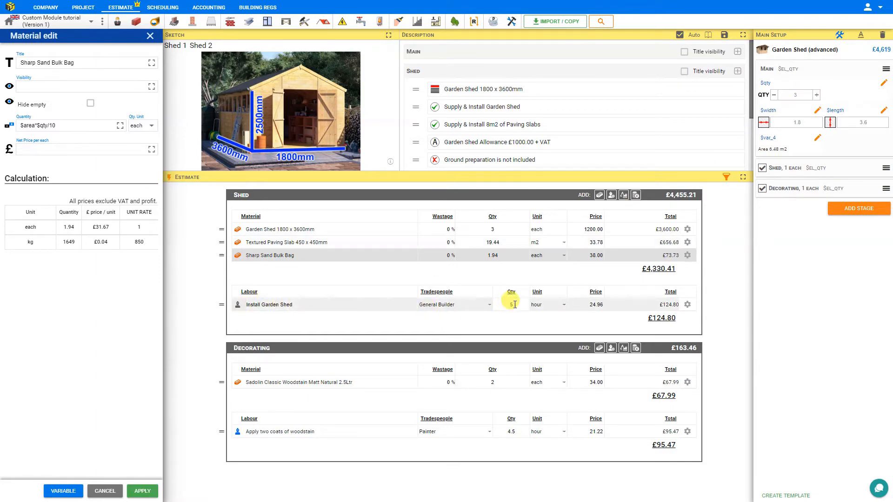
- Set the Install Garden Shed labour quantity to 5*$qty and test it by stepping the shed quantity to 1 and up to 2
left_click(285, 307)
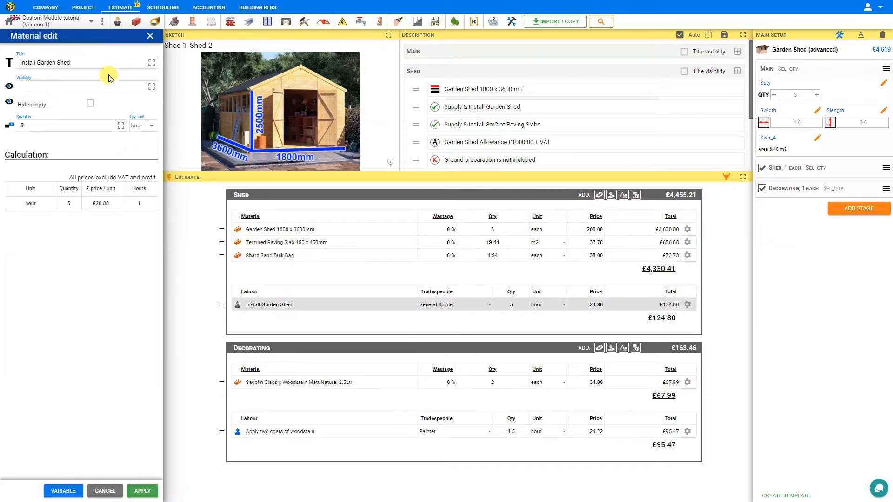
left_click(149, 36)
left_click(687, 306)
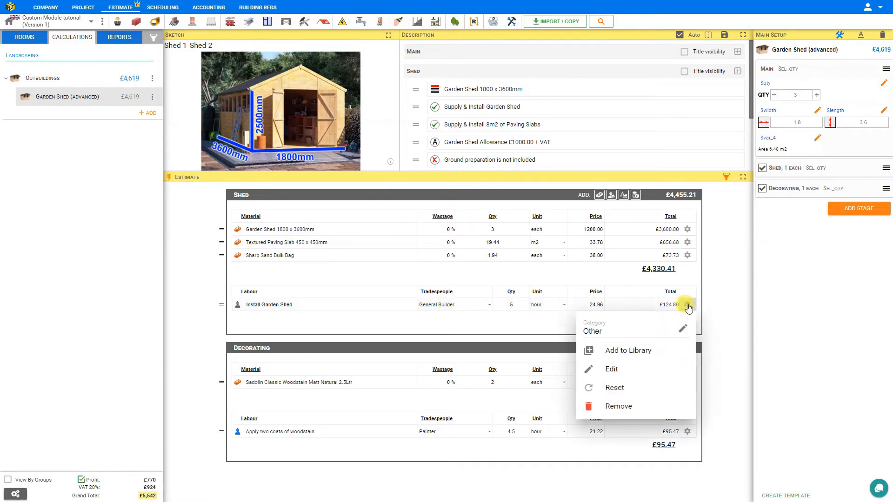
left_click(619, 369)
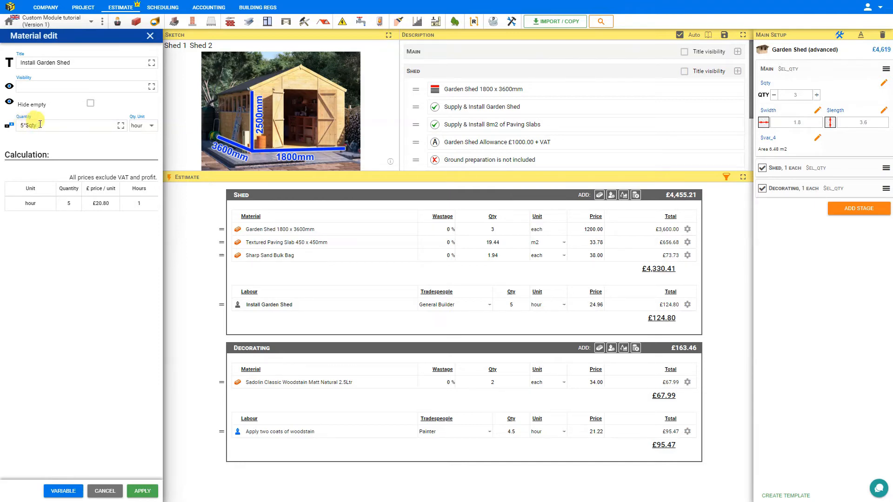
left_click(143, 491)
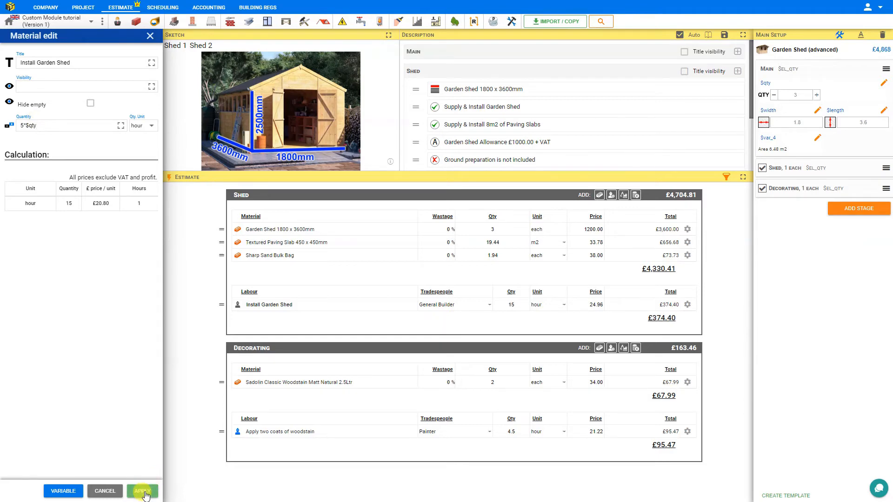
left_click(775, 96)
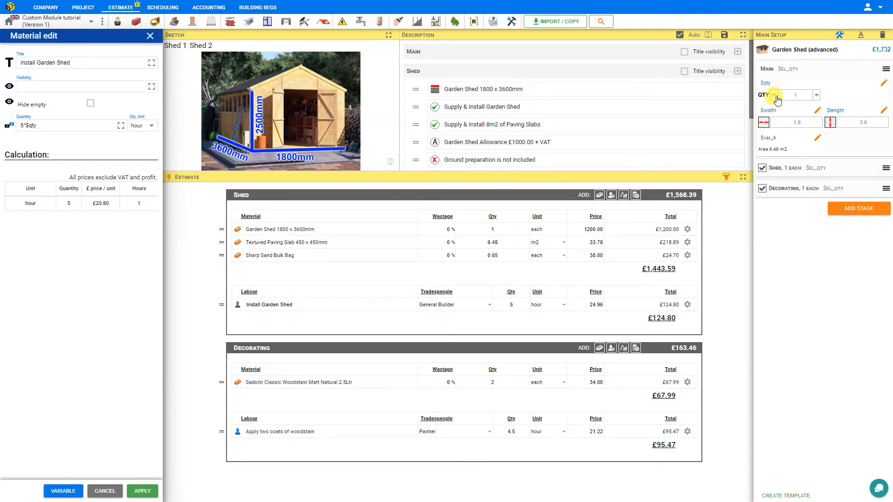
left_click(818, 95)
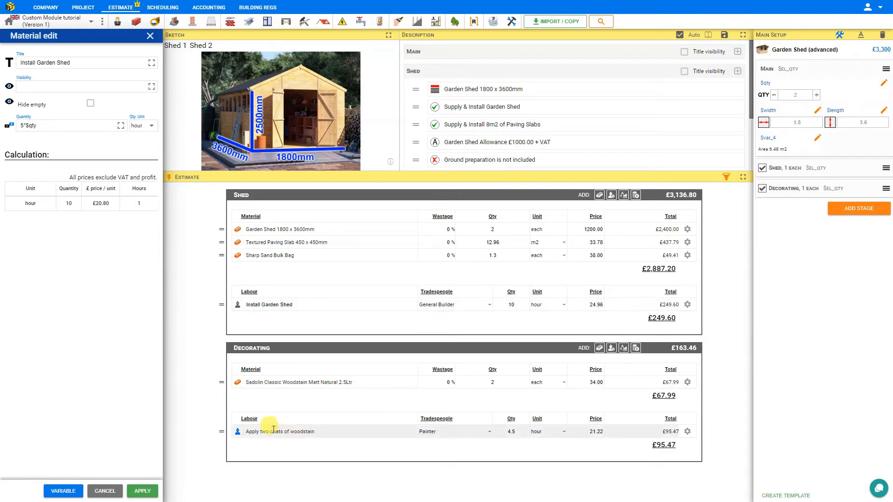
- Set the quantity of the Apply two coats of woodstain labour to 4.5*$qty and apply it
left_click(305, 432)
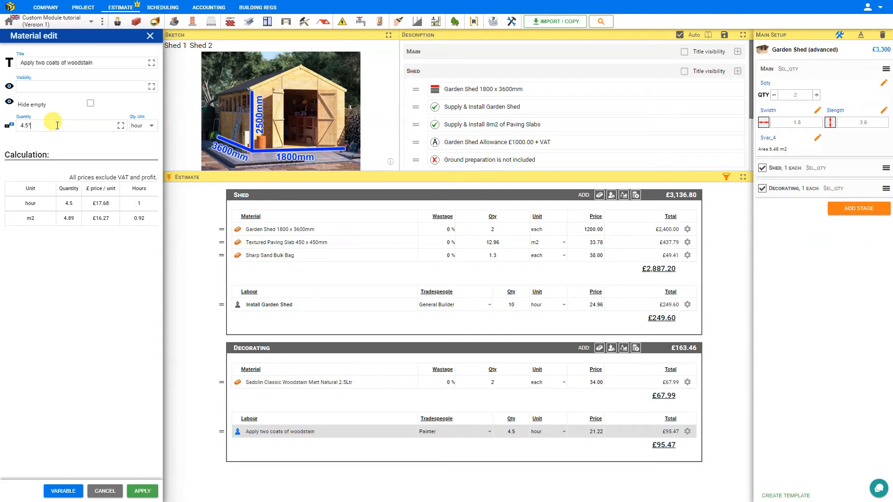
type("$qty")
left_click(144, 491)
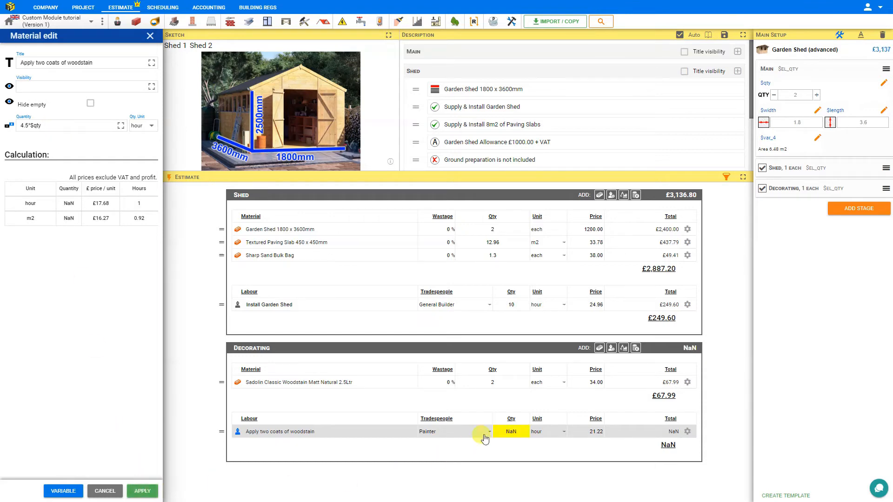
- Copy the Main $qty variable into the Decorating stage's own variables so the woodstain labour formula can use it, and apply the labour edit
left_click(520, 432)
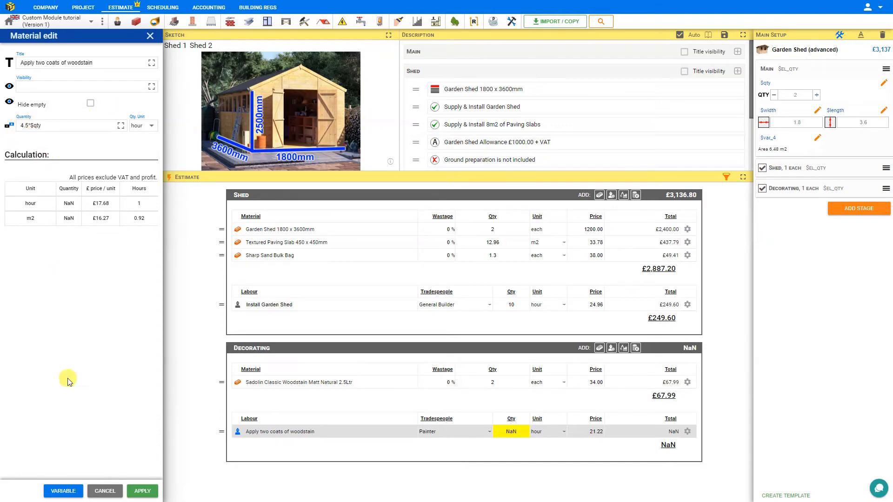
left_click(64, 491)
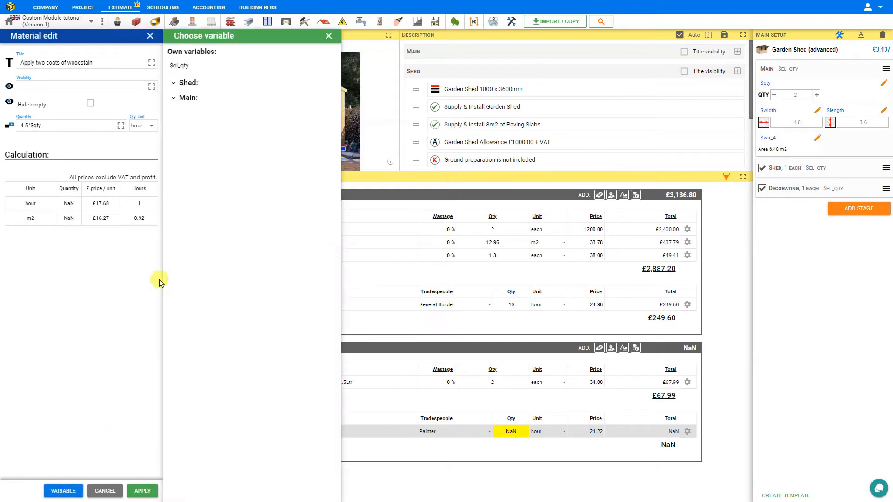
left_click(179, 65)
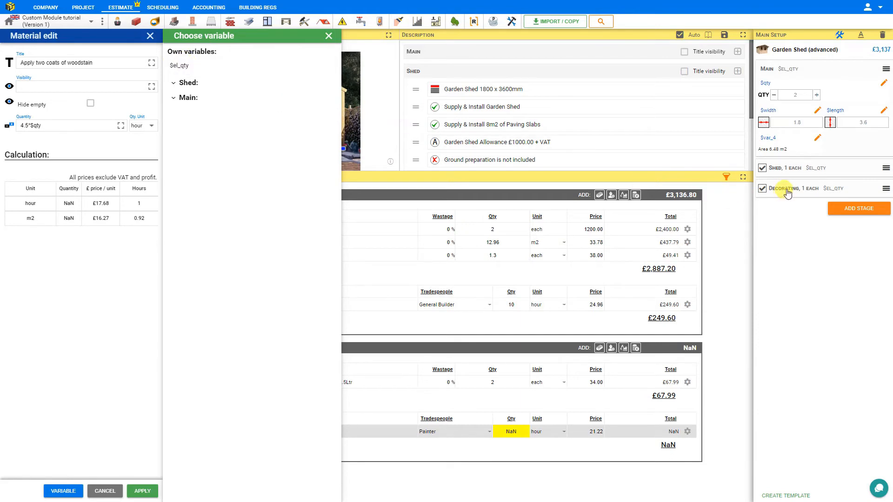
left_click(174, 99)
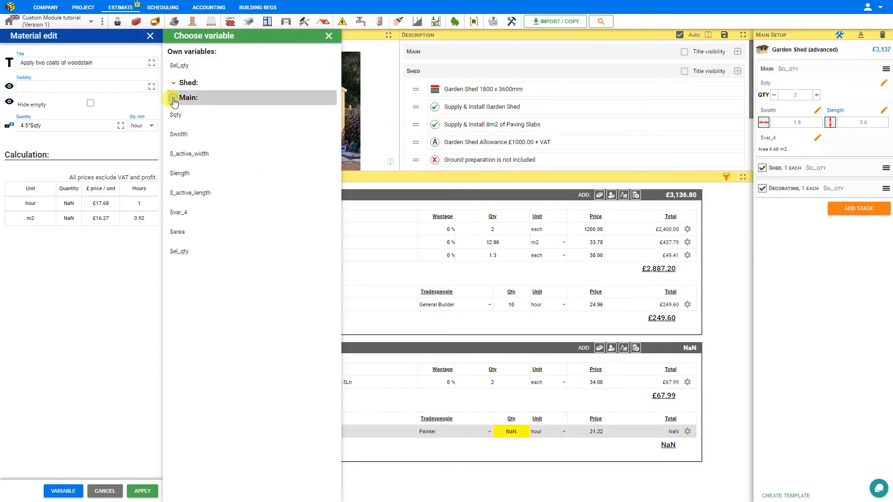
left_click(177, 115)
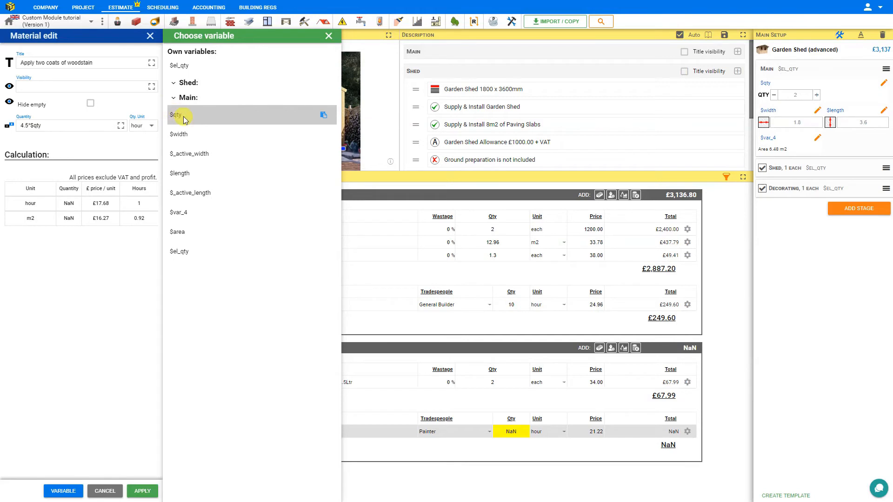
left_click(323, 116)
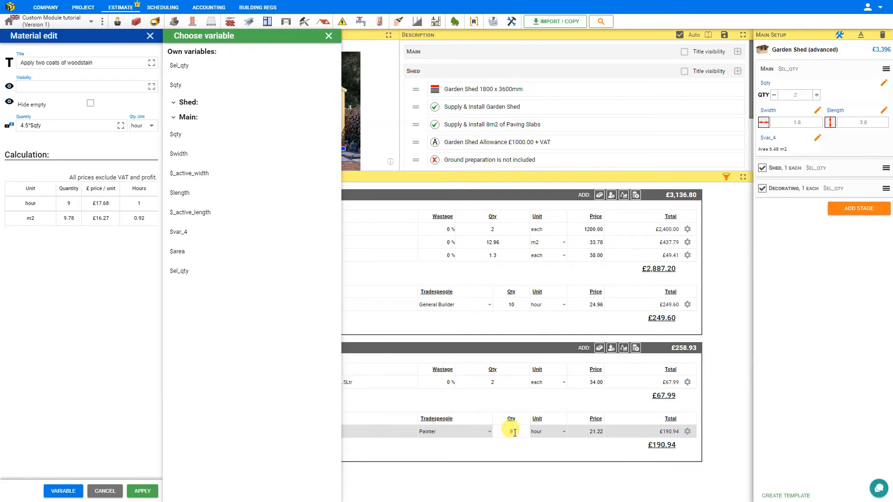
left_click(142, 491)
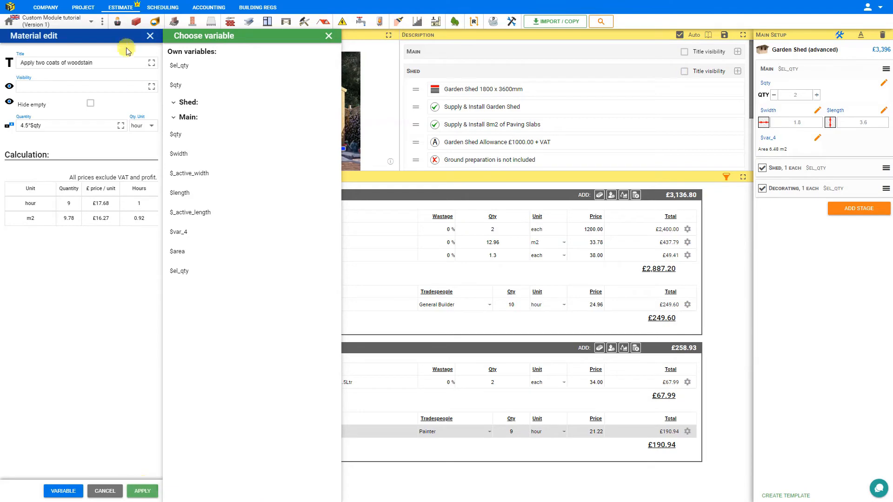
left_click(150, 36)
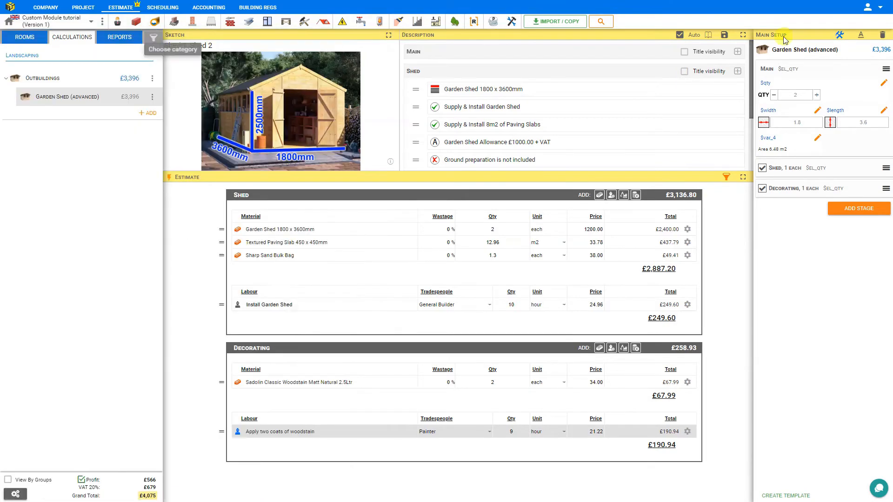
- Leave the module's edit mode and test the quantities by stepping the shed quantity up to 3 and down to 1
left_click(838, 37)
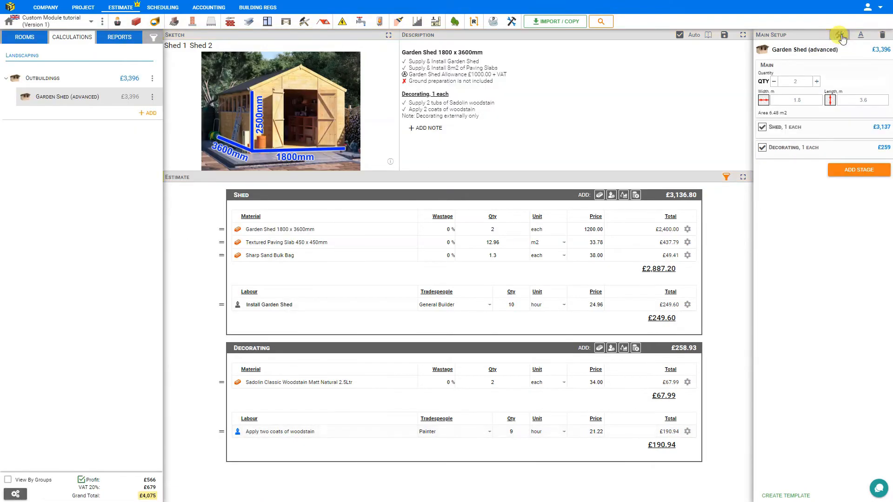
left_click(818, 83)
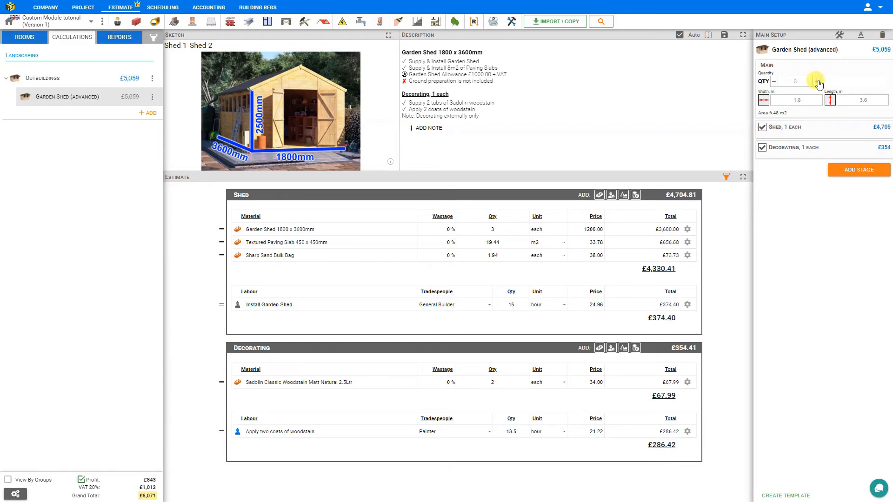
left_click(775, 82)
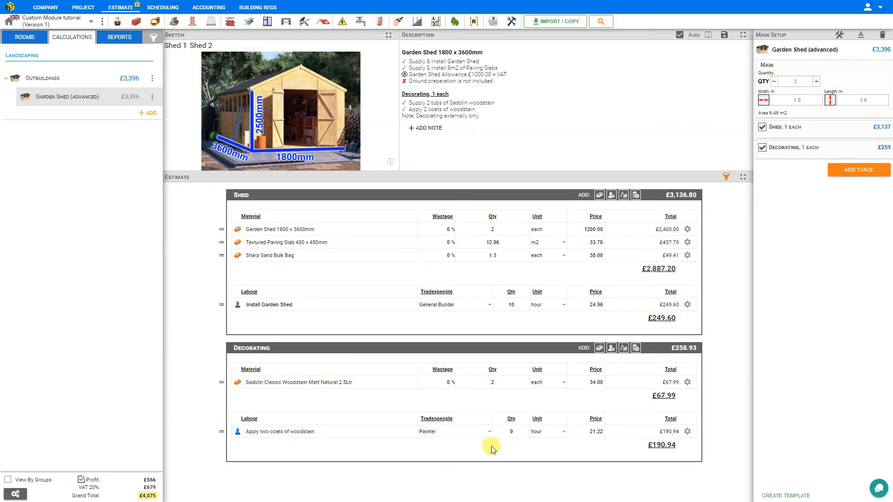
left_click(774, 81)
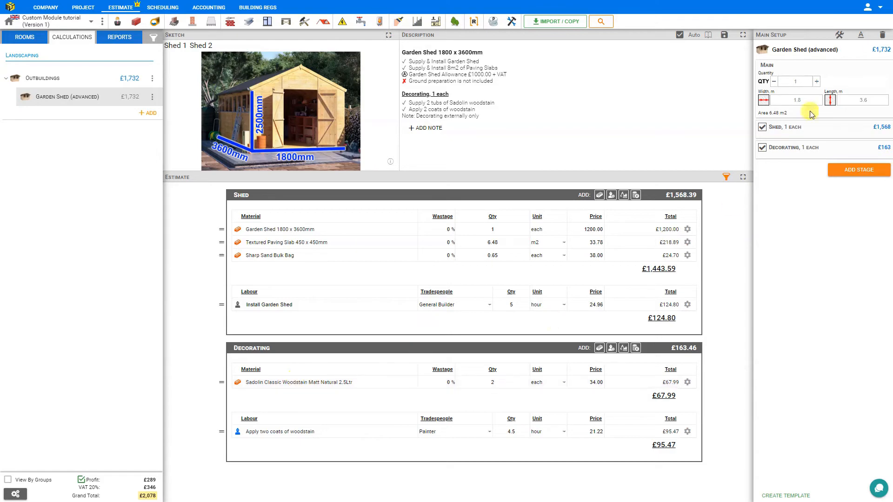
- In the module's edit mode, enter ($width*2 + $length*2) * 2.5 * $qty / 4 as the Sadolin Classic Woodstain quantity using the Value Editor
left_click(840, 35)
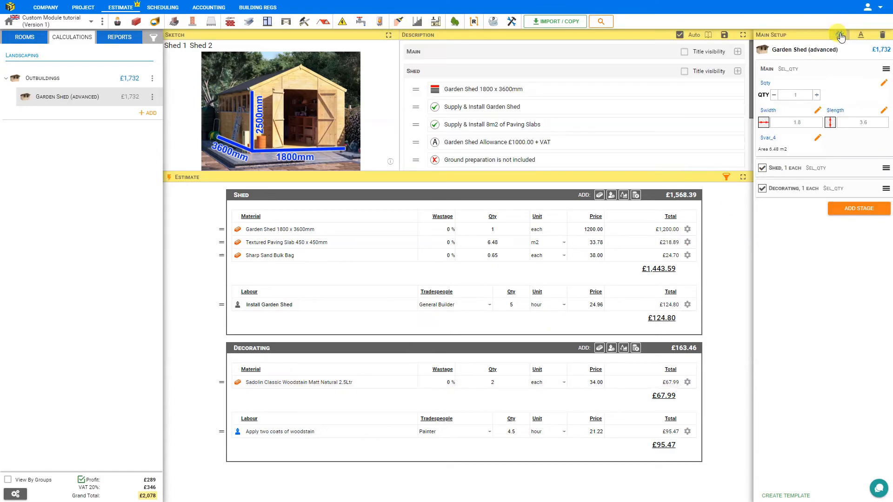
left_click(303, 385)
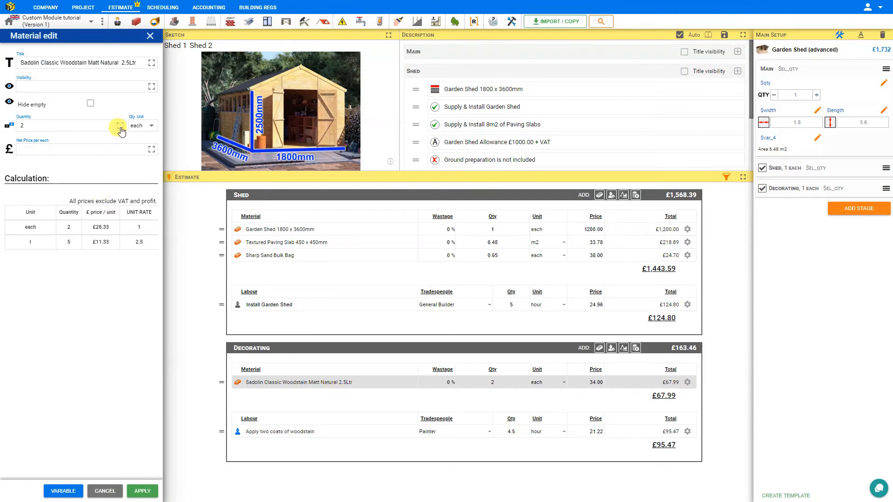
left_click(120, 126)
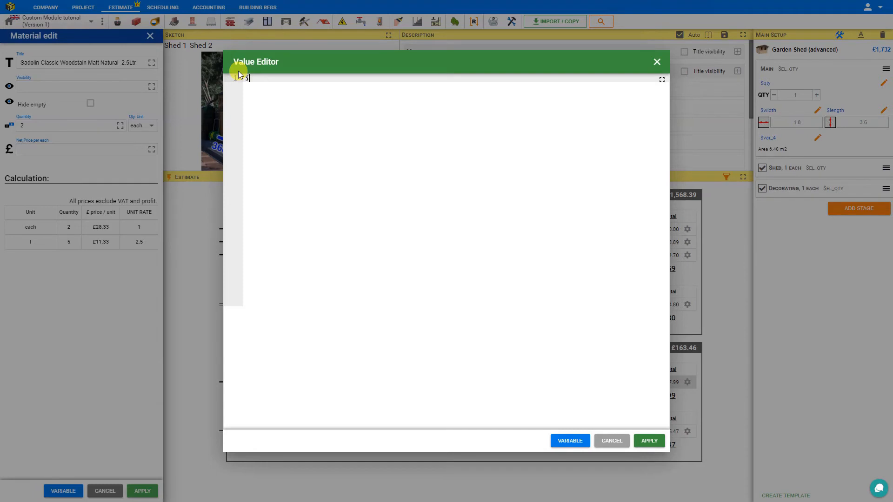
type("$with*2 + $length*2)")
key("Home")
type("($wid")
key("End")
type("* 2.5 * $qty")
type("4")
left_click(648, 441)
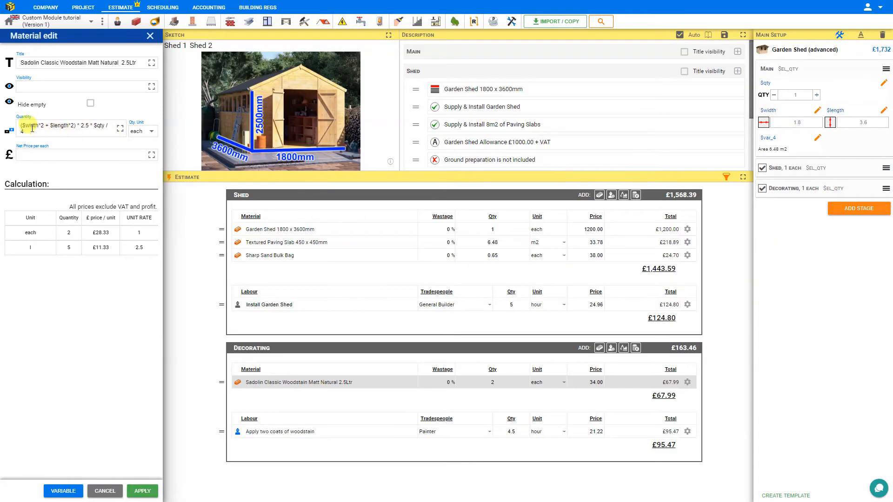
- Change the Sadolin woodstain's quantity unit to l and apply the material edit
left_click(152, 133)
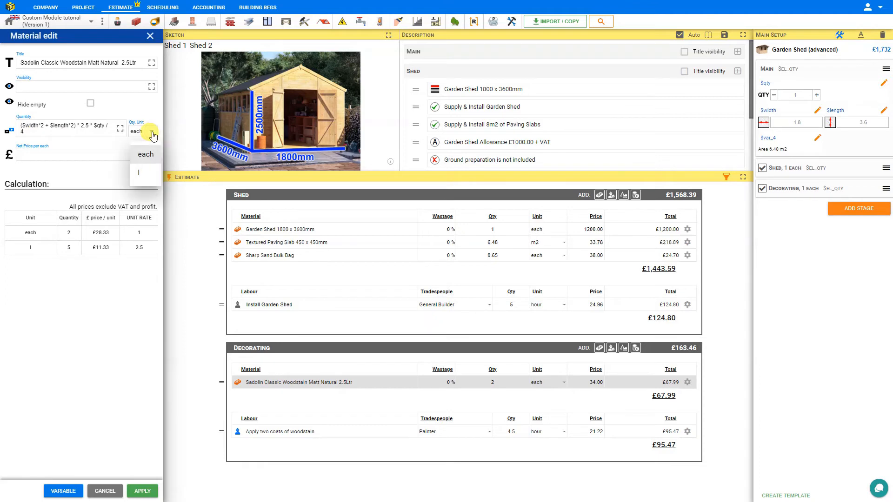
left_click(141, 175)
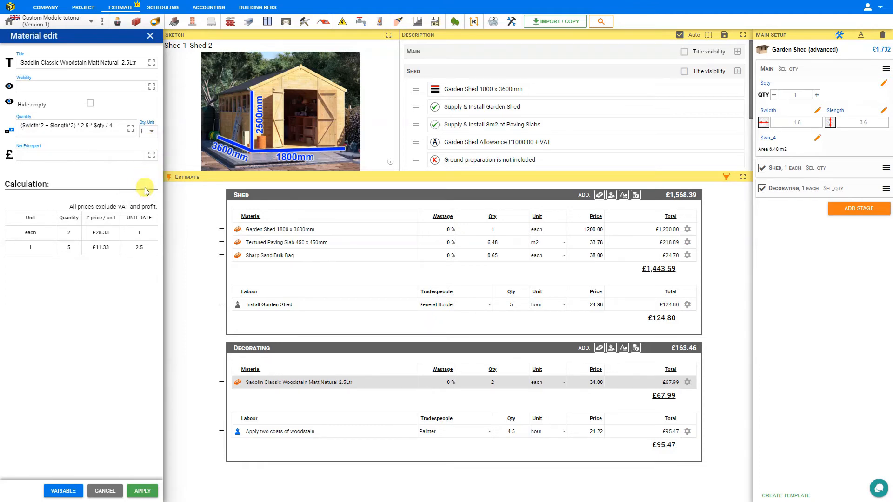
left_click(142, 493)
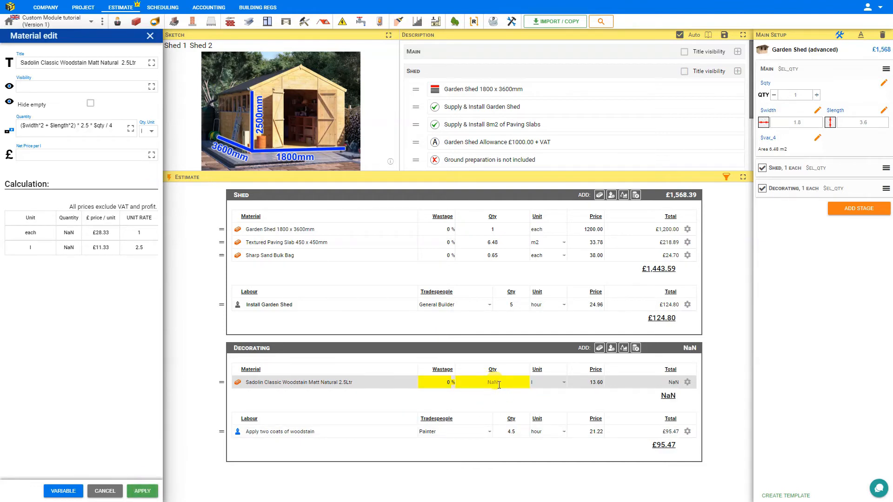
- Copy the Main $width and $length variables into the Decorating stage's own variables and apply the woodstain edit
left_click(60, 491)
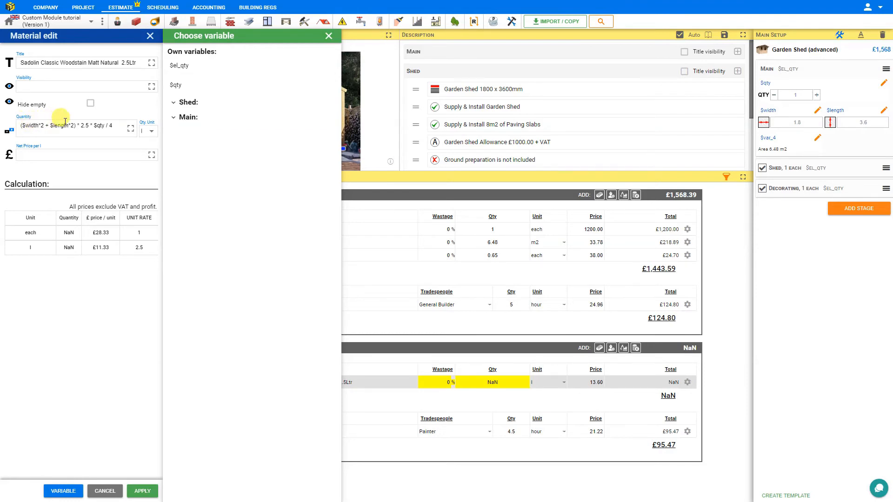
left_click(176, 118)
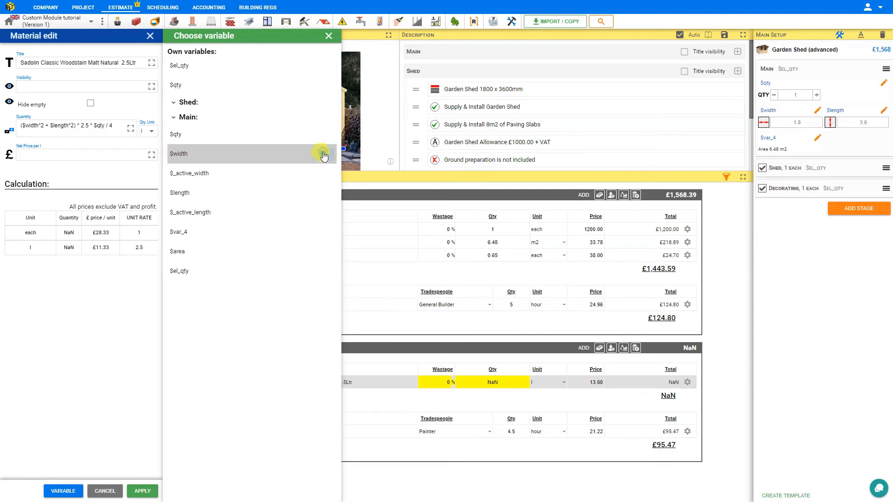
left_click(323, 153)
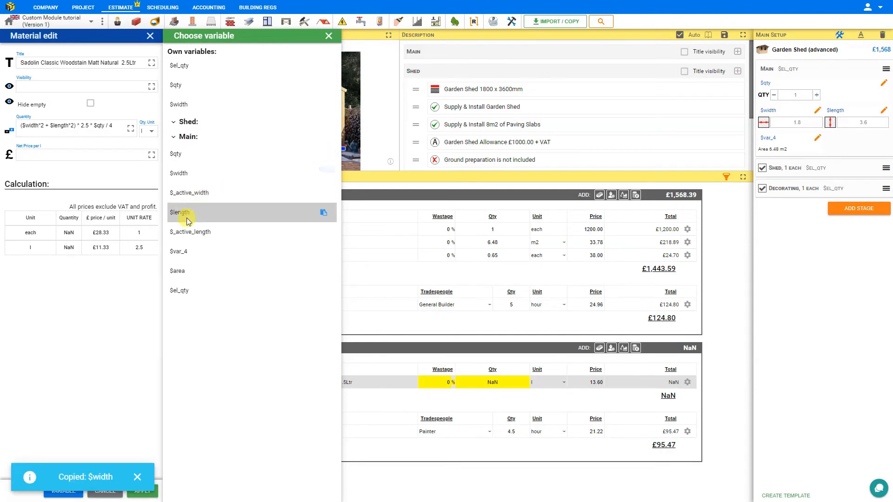
left_click(323, 212)
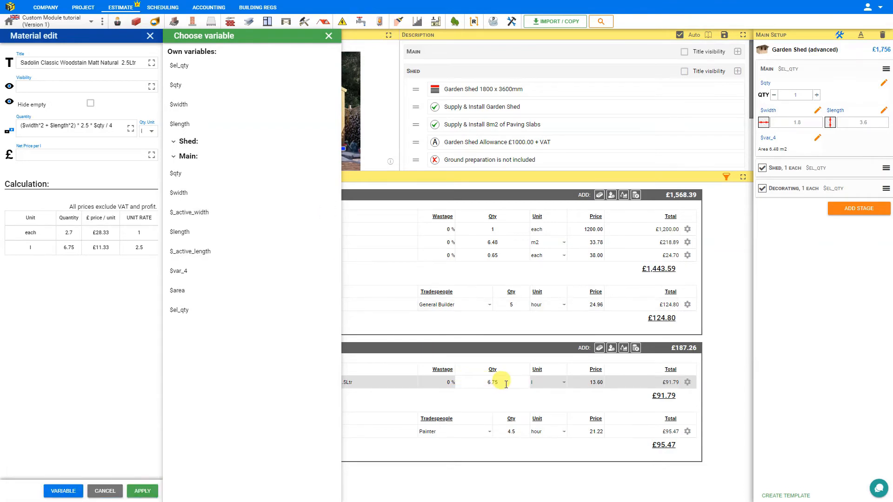
left_click(143, 491)
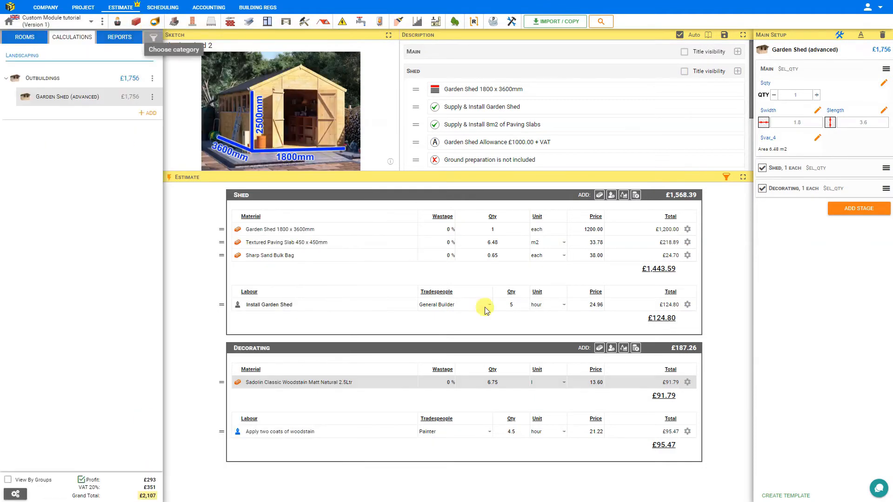
- Test the woodstain formula by raising the shed quantity to 3 and setting the width to 4 m
left_click(816, 95)
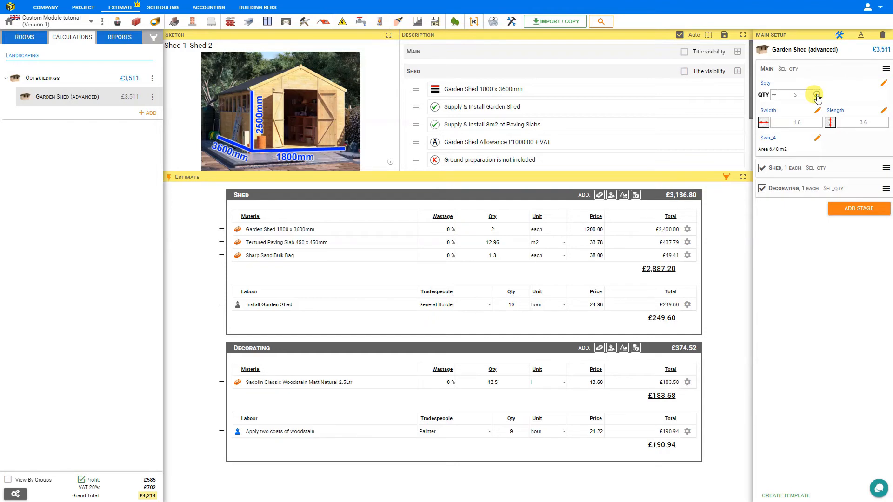
left_click(816, 96)
left_click(796, 121)
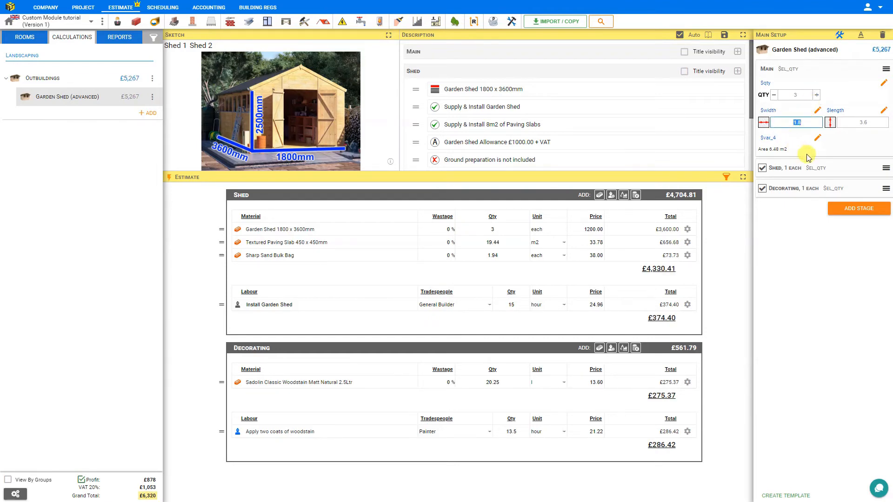
type("4")
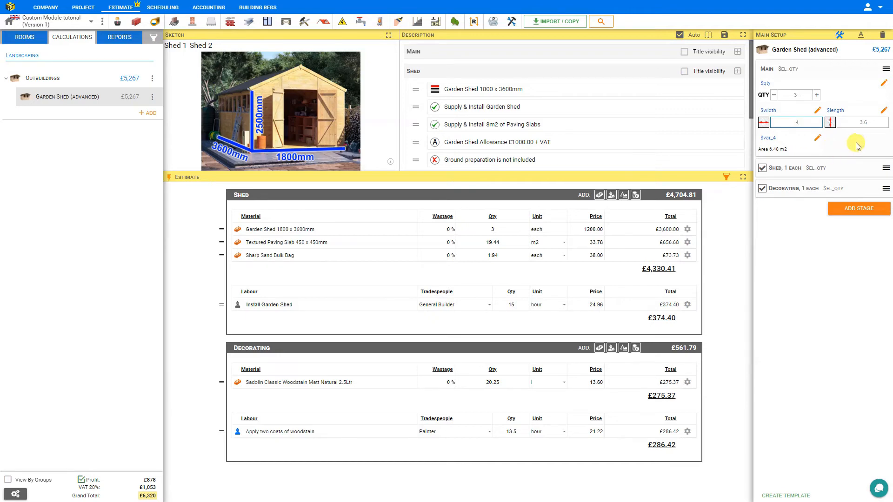
left_click(857, 144)
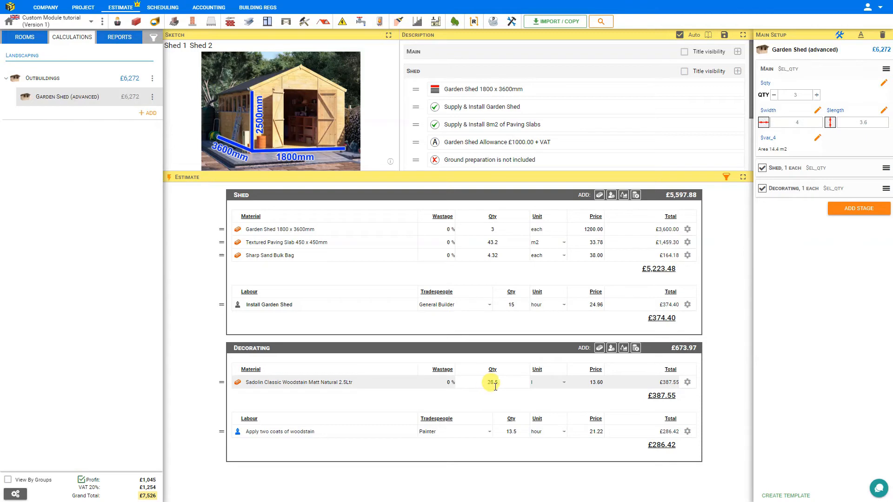
- Switch the Sadolin woodstain's unit to each and back to l to compare the quantities
left_click(563, 386)
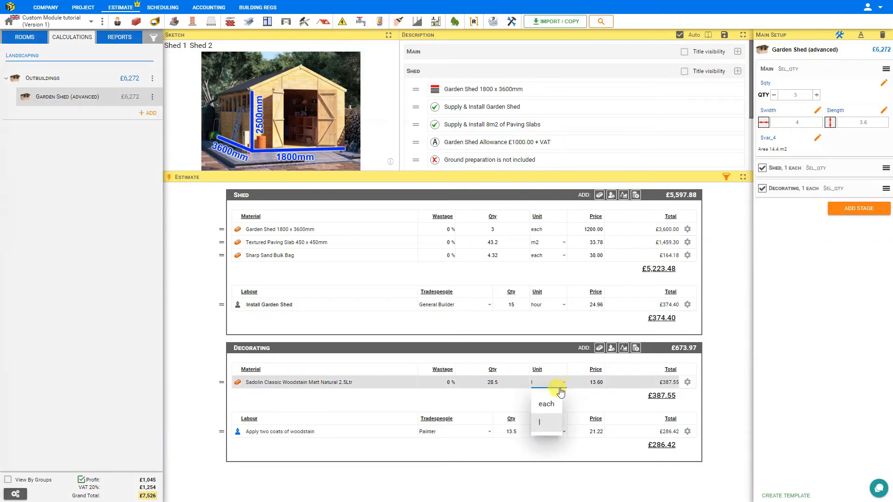
left_click(546, 404)
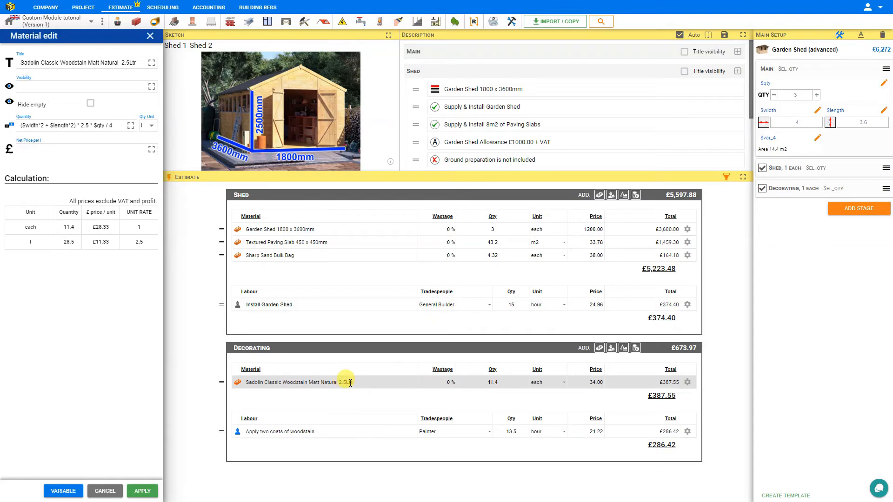
left_click(560, 383)
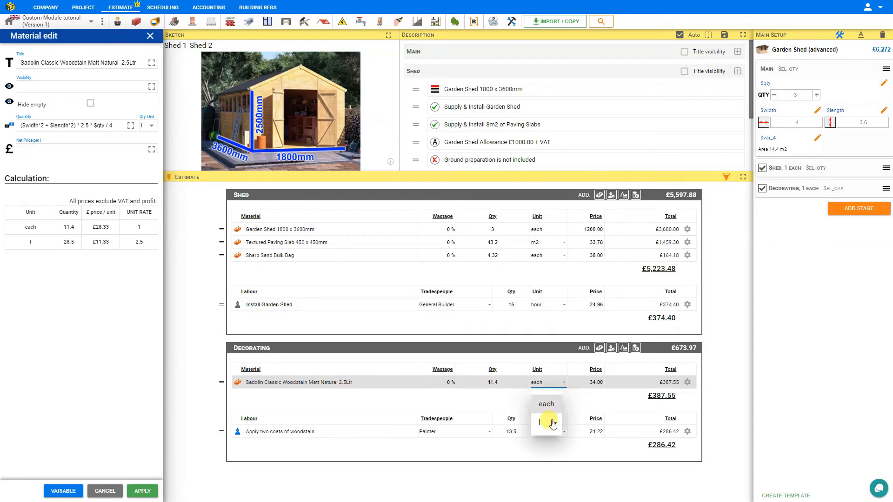
left_click(550, 423)
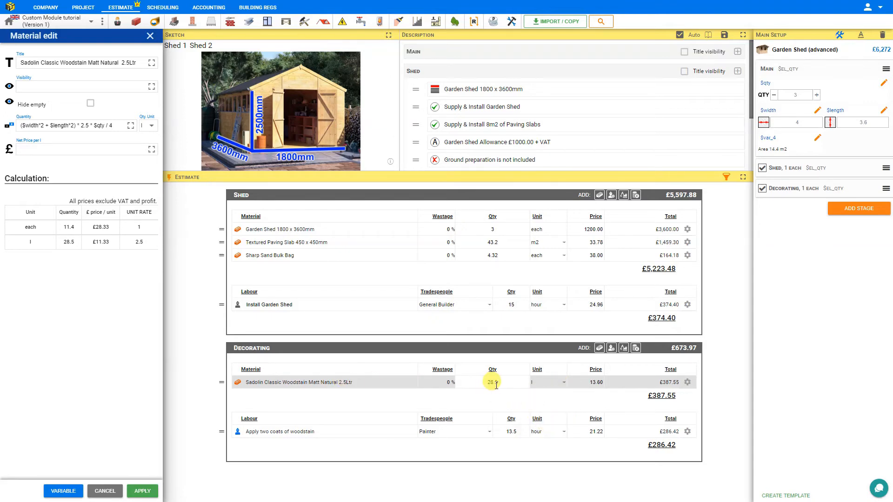
left_click(540, 385)
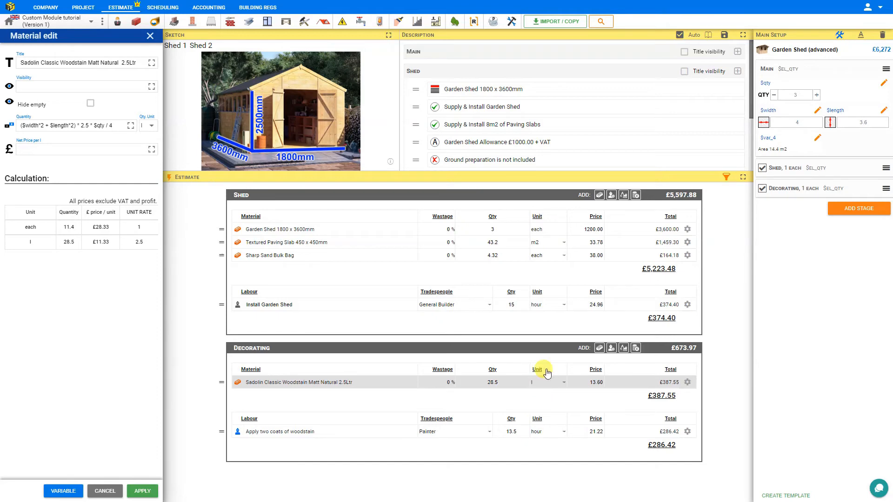
- Leave the module's edit mode, try a quantity of 4, and set the quantity to 2 and the width to 1.8 m
left_click(839, 36)
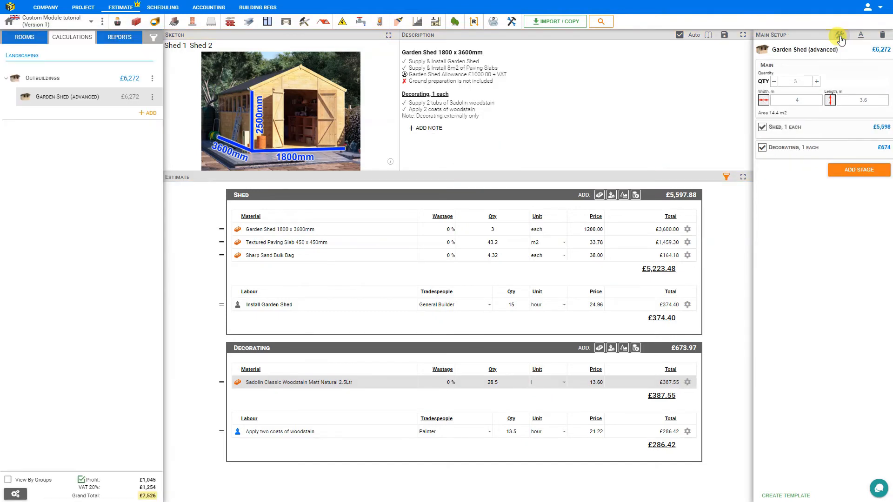
left_click(816, 83)
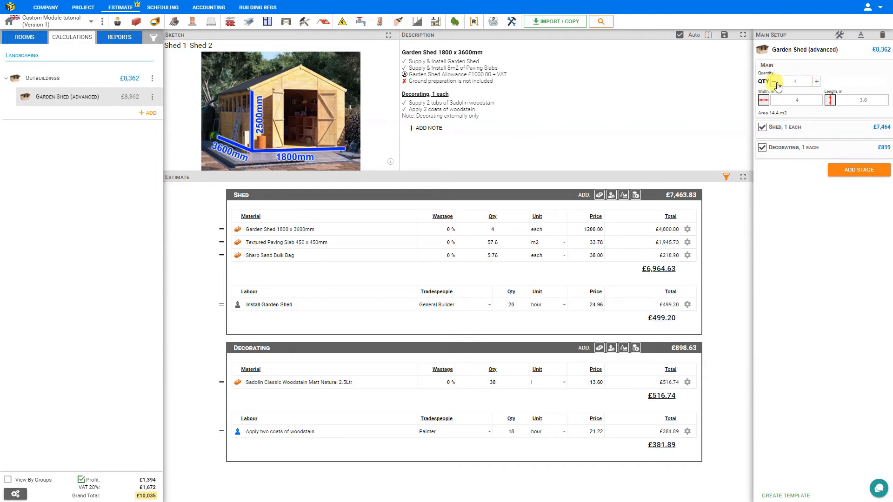
left_click(816, 82)
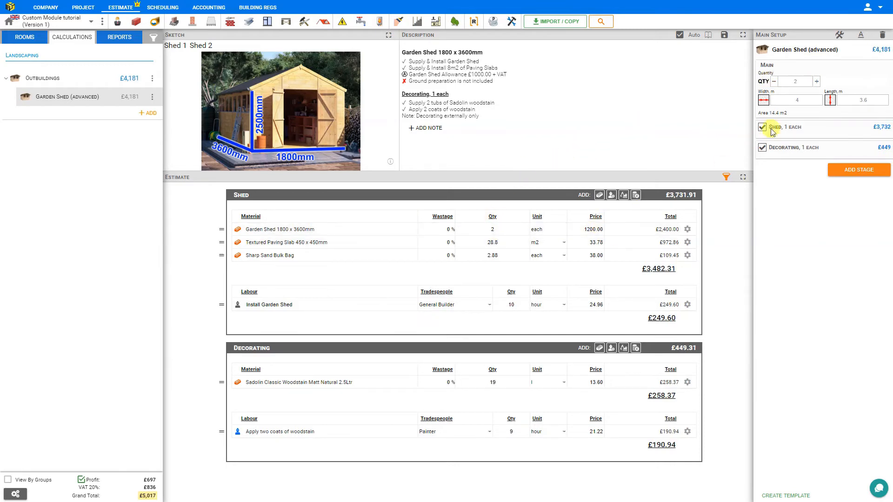
left_click(796, 100)
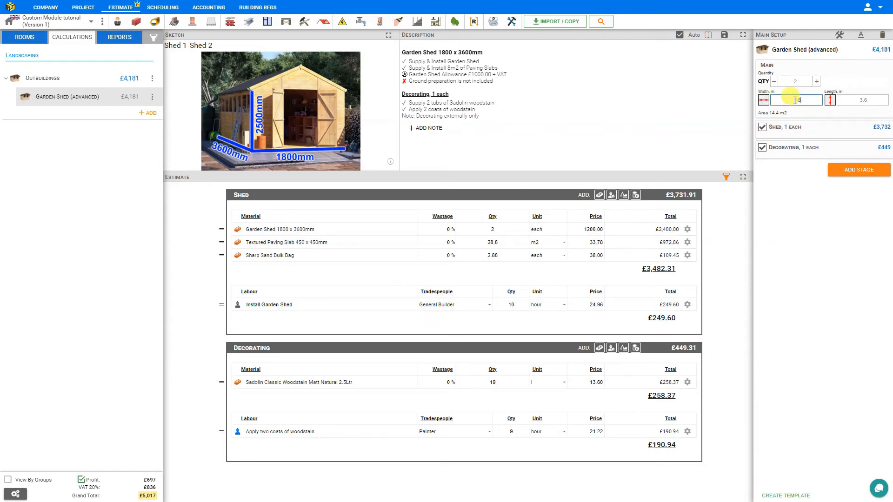
type("1.8")
left_click(830, 100)
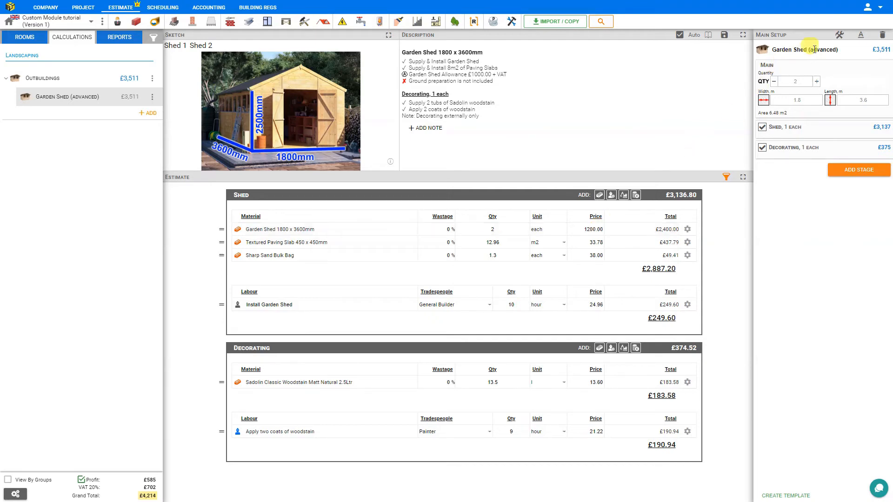
- Add an Input Range component to the Main stage in edit mode, titled Price per m2 with the ID price
left_click(840, 36)
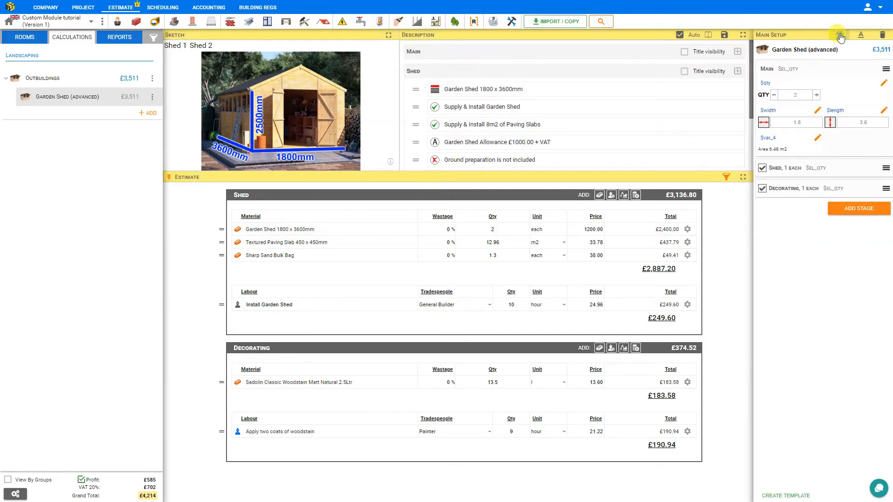
left_click(885, 69)
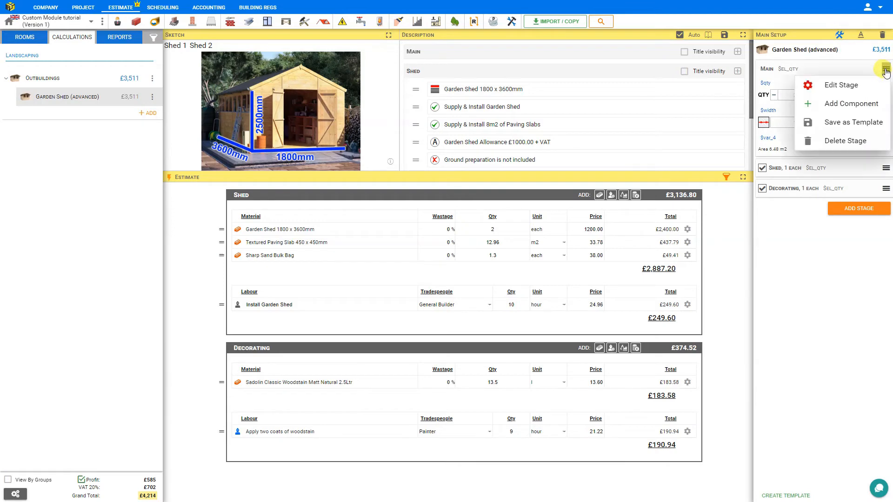
left_click(845, 104)
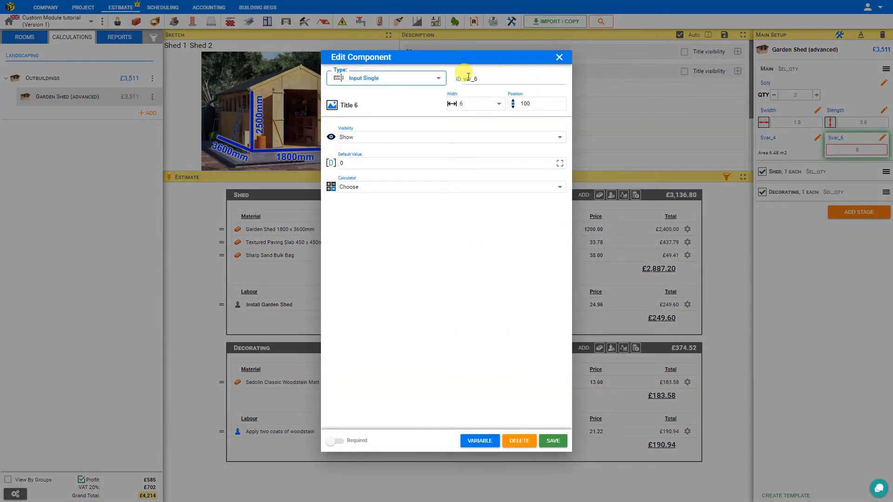
left_click(438, 79)
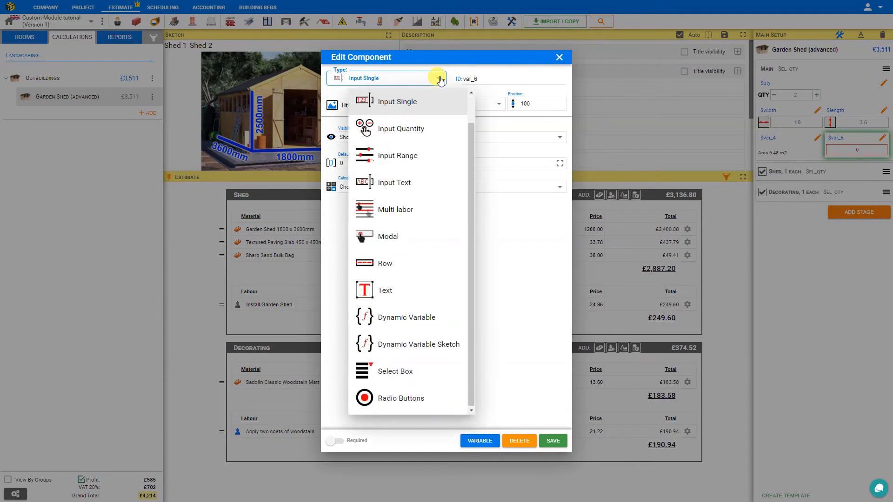
left_click(406, 158)
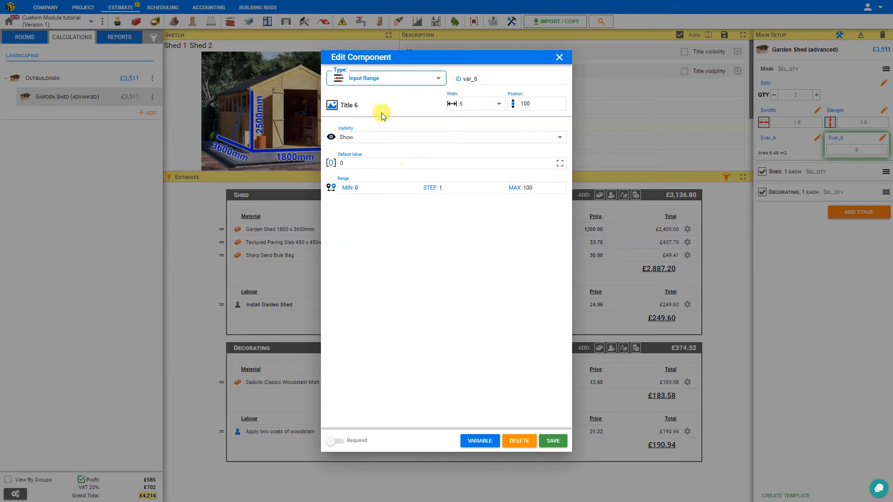
left_click_drag(363, 104, 332, 107)
type("P")
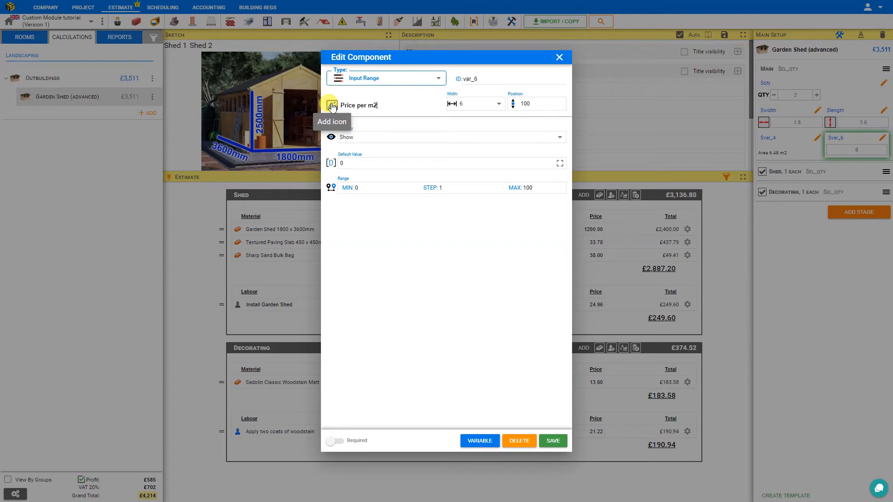
type("rice per m2")
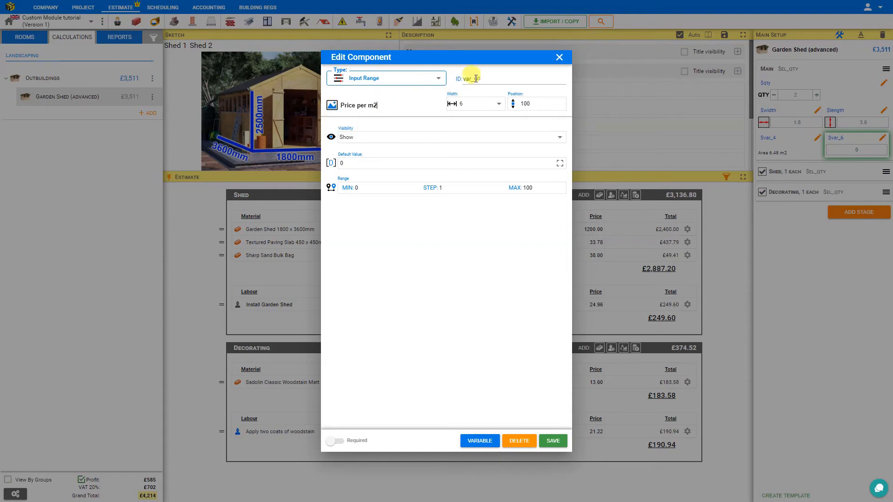
double_click(466, 79)
type("price")
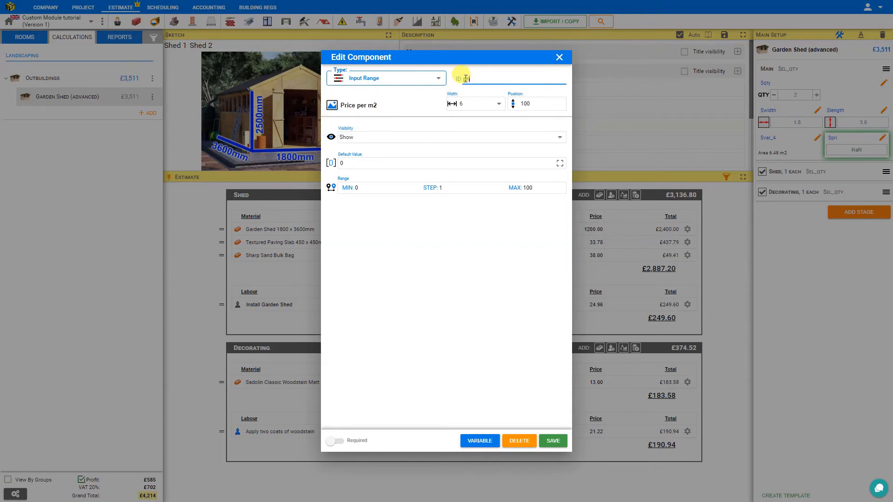
- Give the Price per m2 component a pound sign icon chosen from the computer
left_click(333, 106)
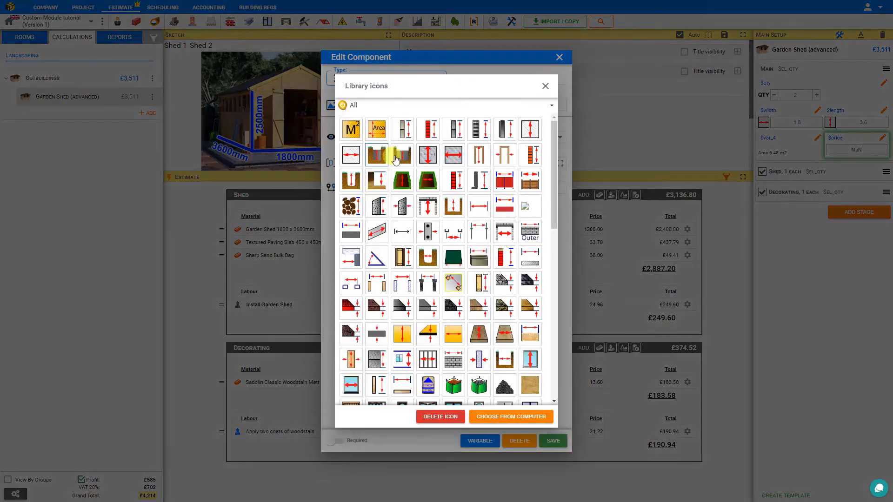
left_click_drag(553, 149, 565, 345)
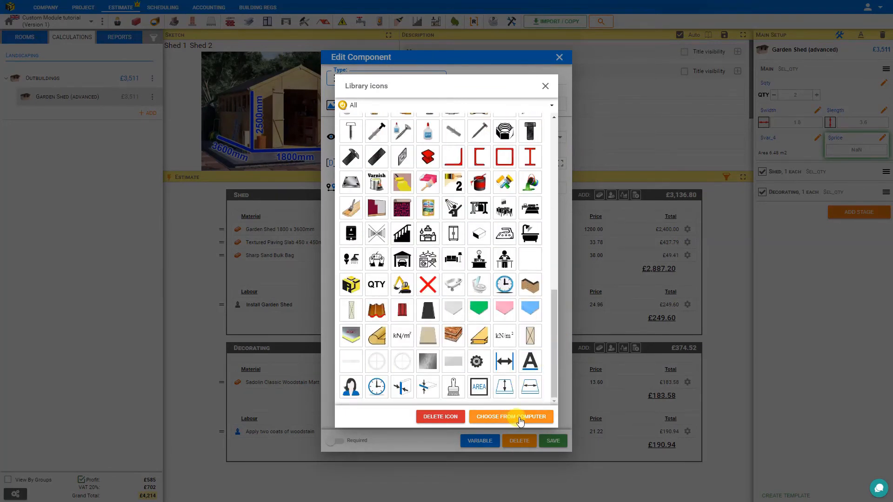
left_click(351, 382)
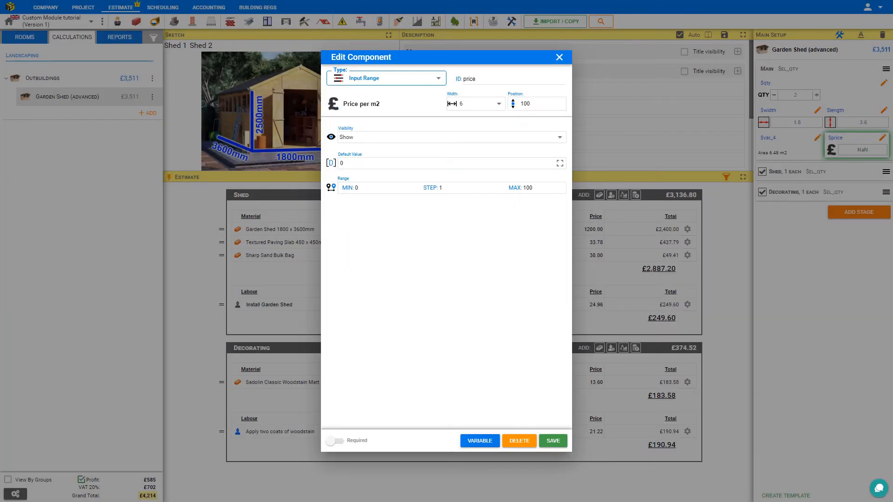
- Set the price component's default value to 100 and its range to minimum 50, step 10 and maximum 200
double_click(344, 163)
double_click(347, 186)
type("50")
double_click(528, 187)
type("200")
double_click(424, 188)
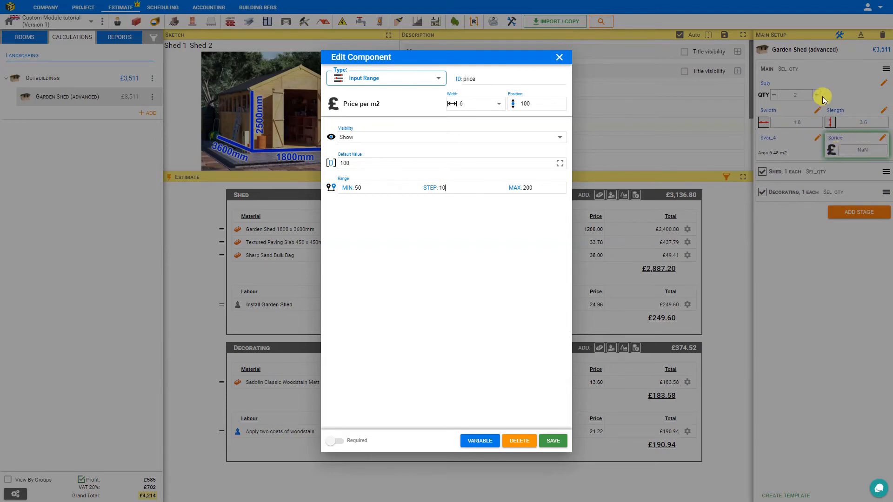
- Set the price component's position to 2 and save the component
double_click(531, 104)
type("2")
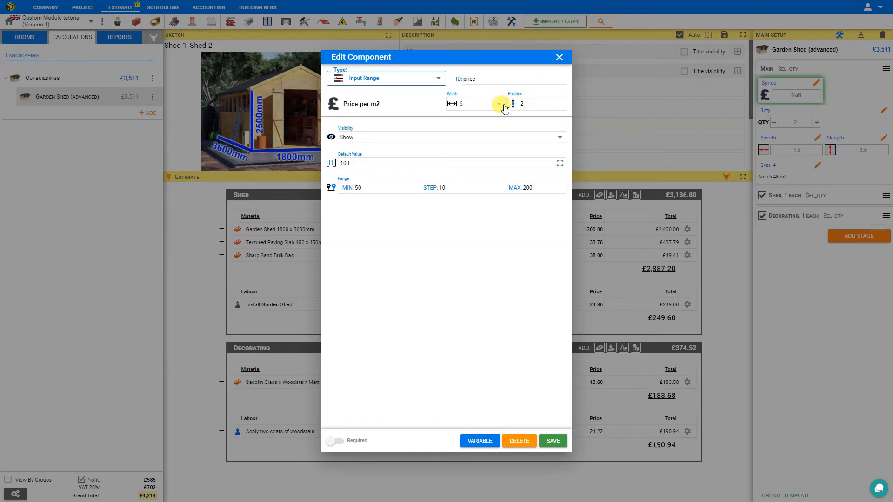
left_click(554, 441)
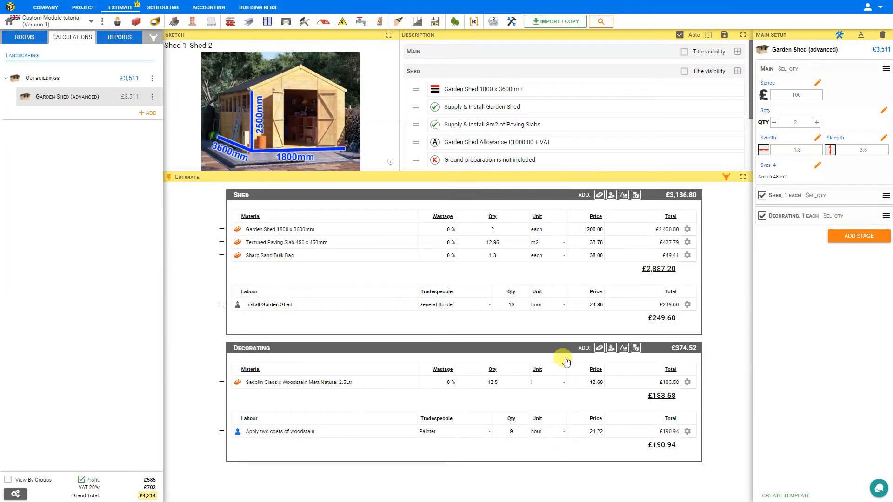
- Set the Quantity component's position to 1 and width to 6, and save it
left_click(882, 112)
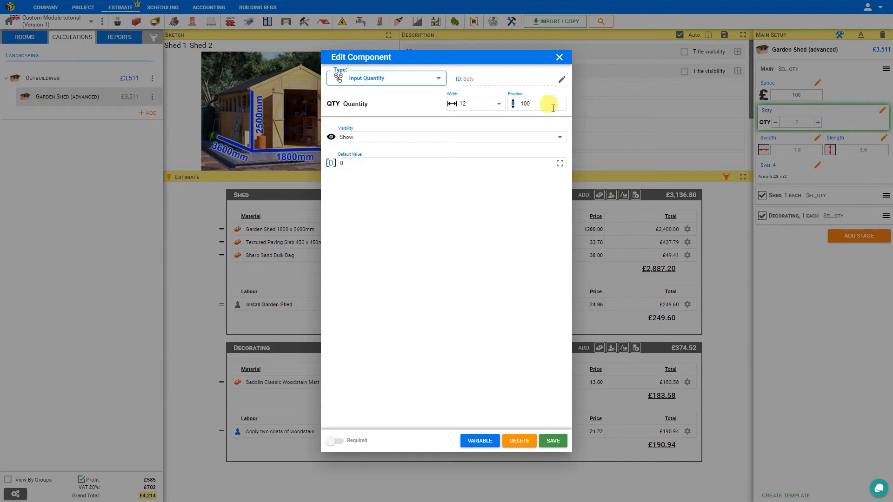
left_click_drag(534, 101, 517, 106)
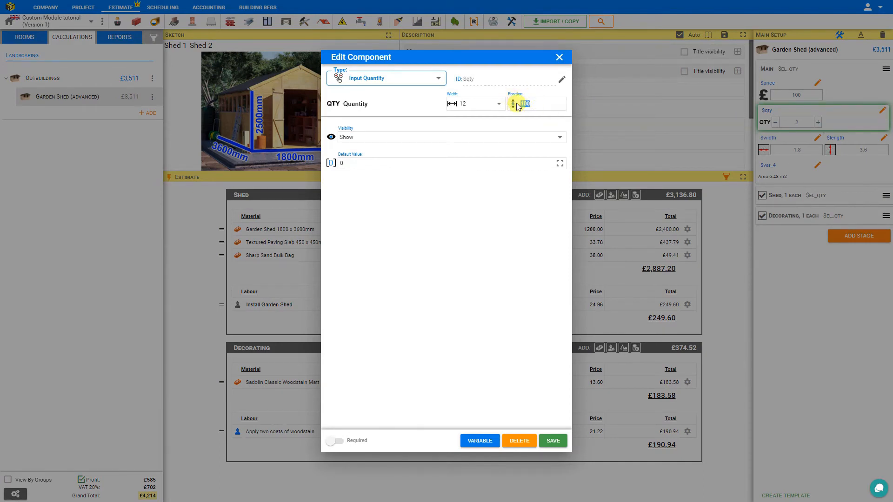
type("1")
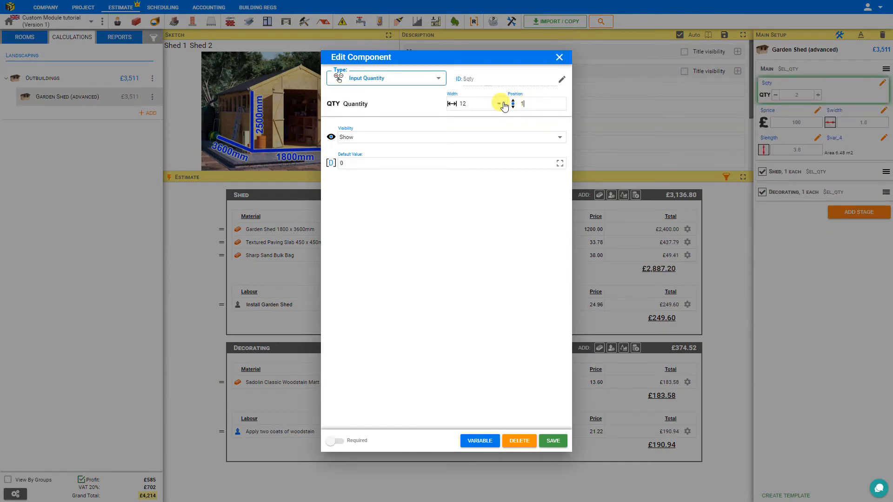
left_click(495, 104)
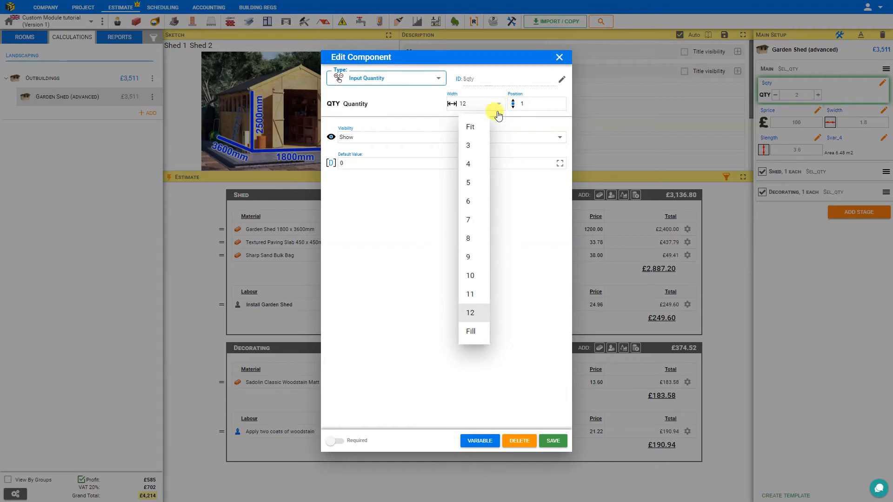
left_click(469, 202)
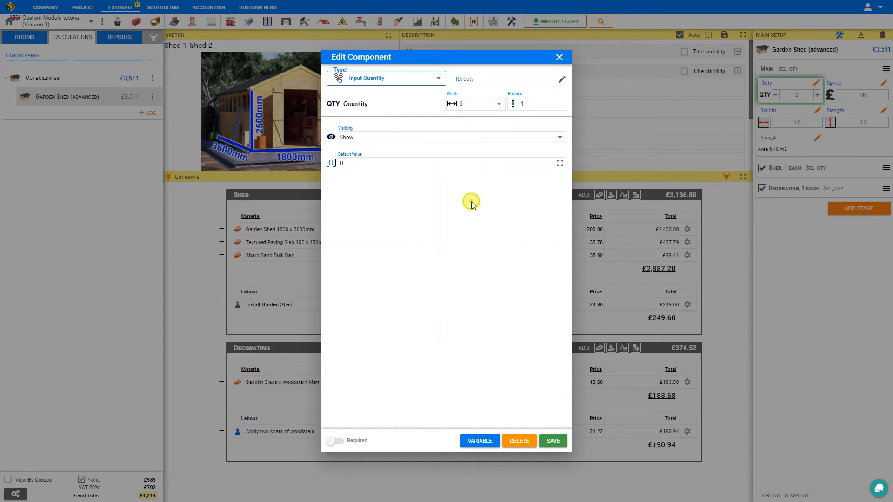
left_click(554, 444)
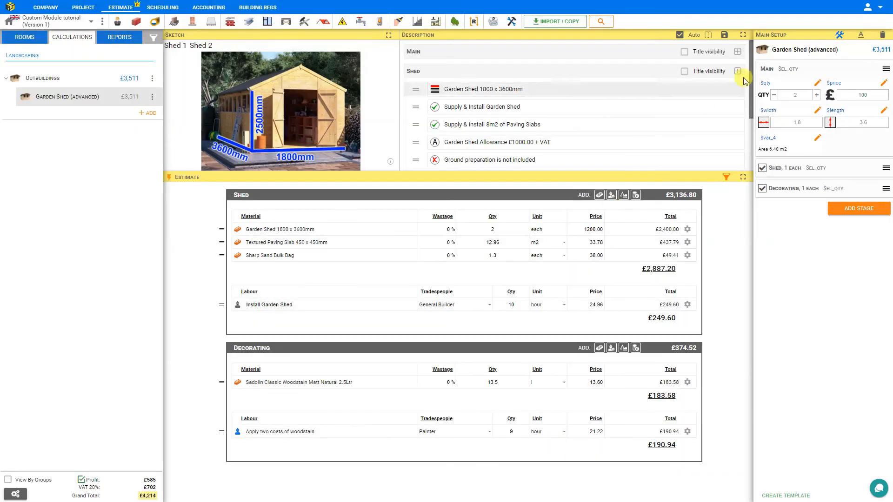
- Test the price per m2 range slider by setting the price to 140
left_click(859, 94)
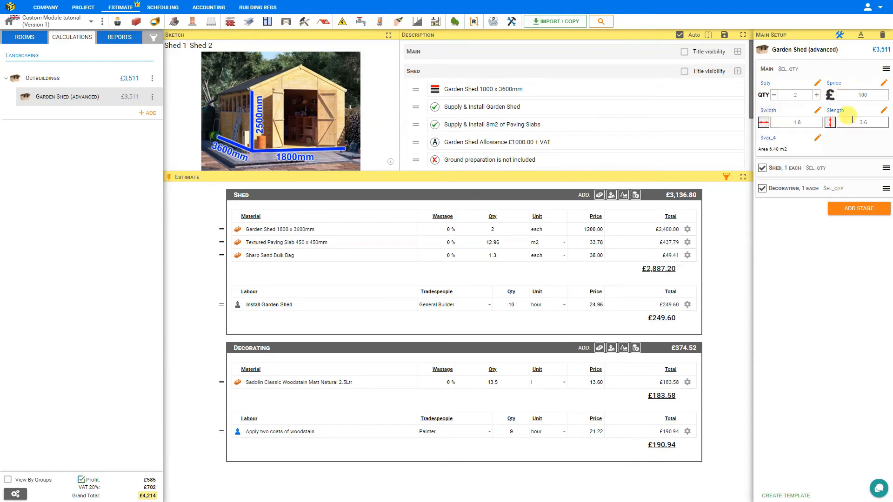
left_click(861, 94)
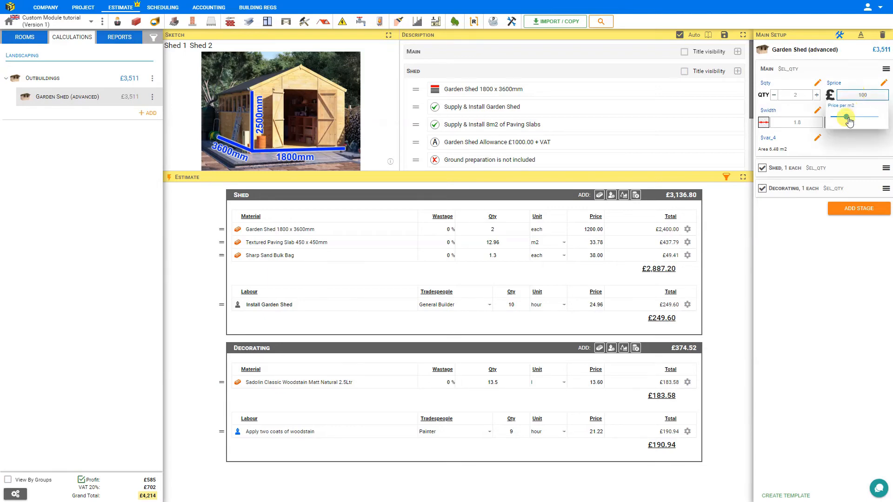
mouse_move(846, 121)
left_mouse_down()
mouse_move(879, 117)
mouse_move(832, 122)
mouse_move(891, 120)
mouse_move(861, 124)
left_mouse_up()
left_click(854, 76)
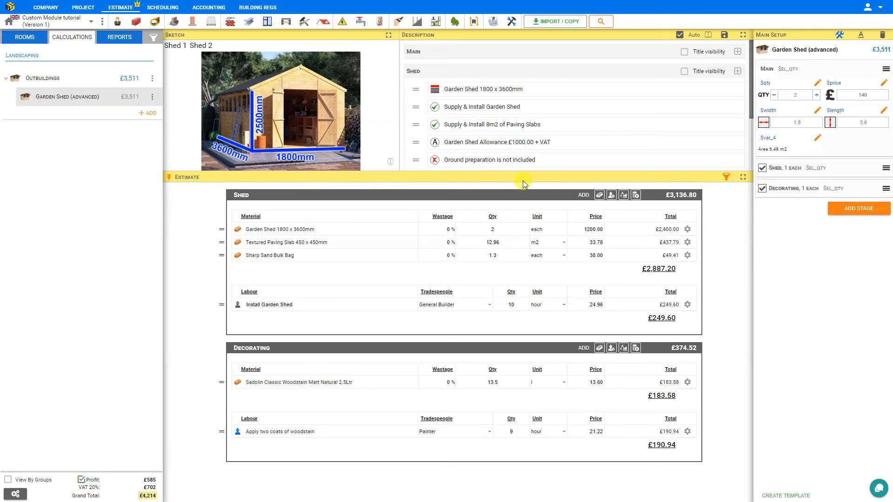
- Set the net price of the Garden Shed 1800 x 3600mm material to $price*$area and apply the edit
left_click(277, 228)
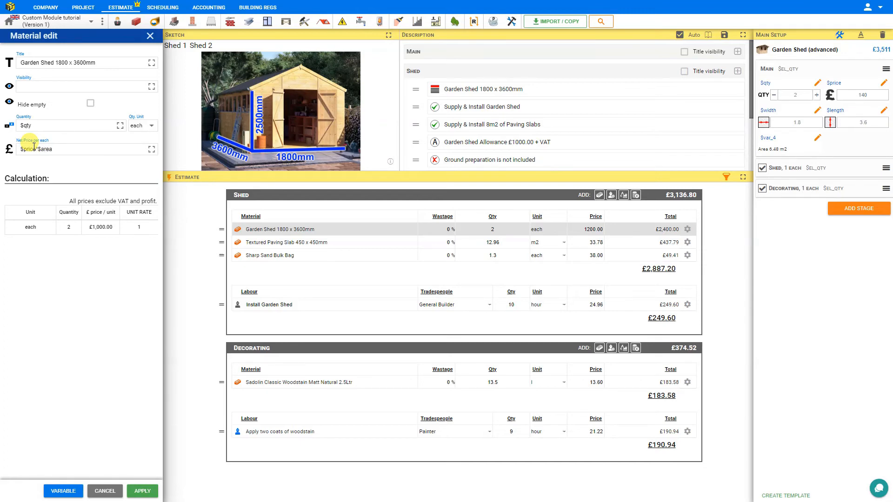
left_click(142, 491)
left_click(566, 231)
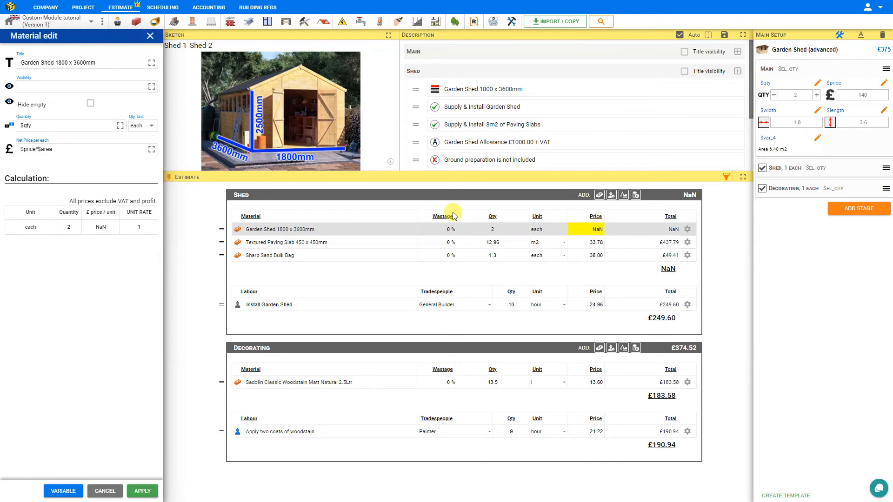
- Copy the Main $price variable into the Shed stage's own variables and close the material edit
left_click(64, 492)
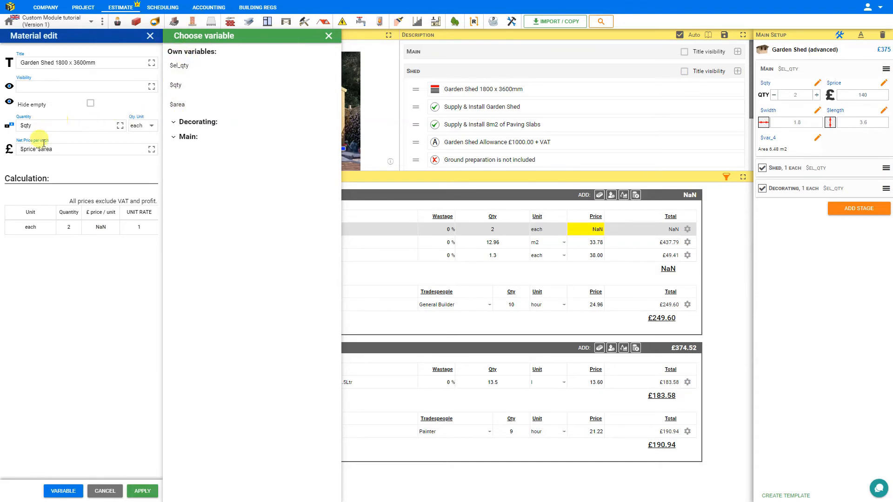
left_click(176, 137)
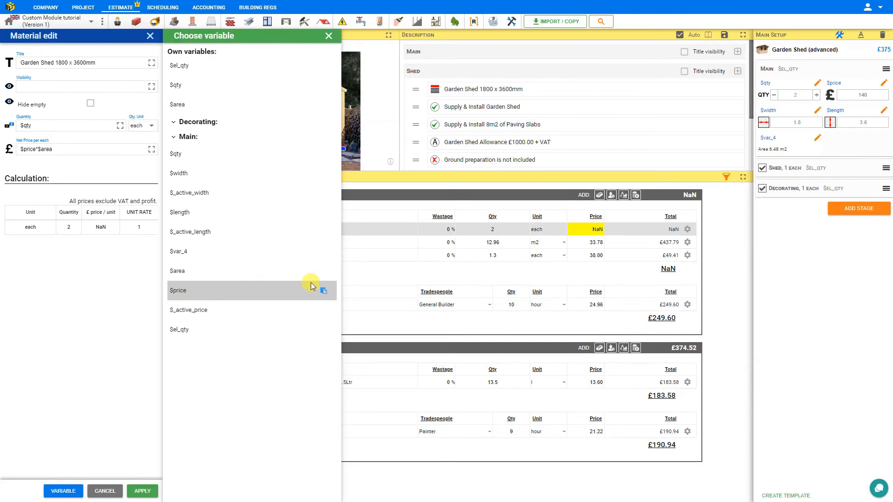
left_click(324, 293)
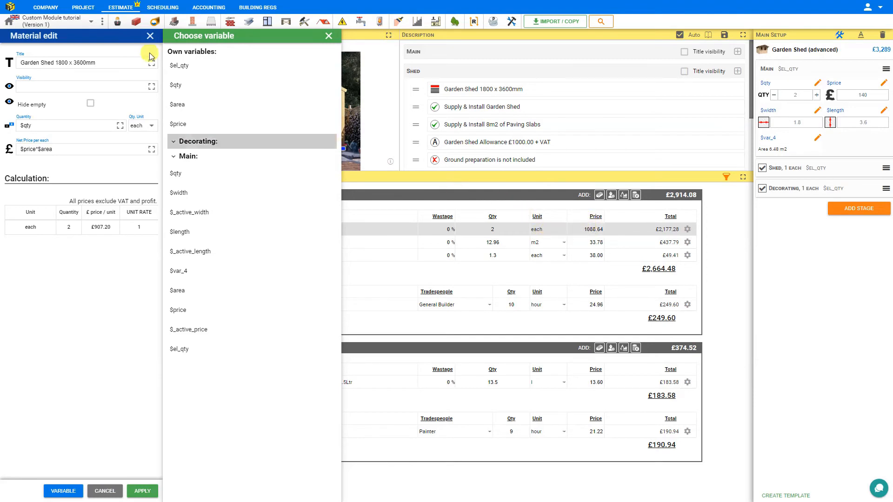
left_click(149, 35)
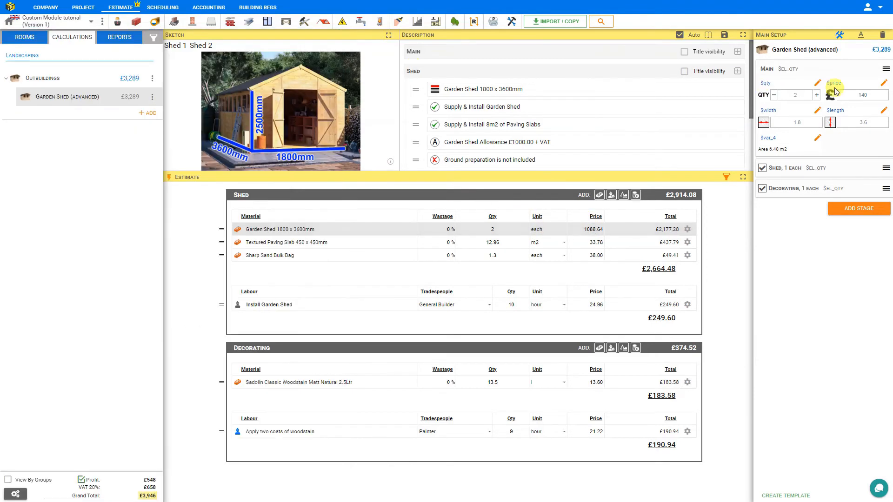
- Test the shed price calculation by setting the price per m2 to 130 and the width to 3
left_click(862, 95)
mouse_move(859, 119)
left_mouse_down()
mouse_move(845, 118)
mouse_move(877, 119)
mouse_move(856, 120)
left_mouse_up()
double_click(785, 122)
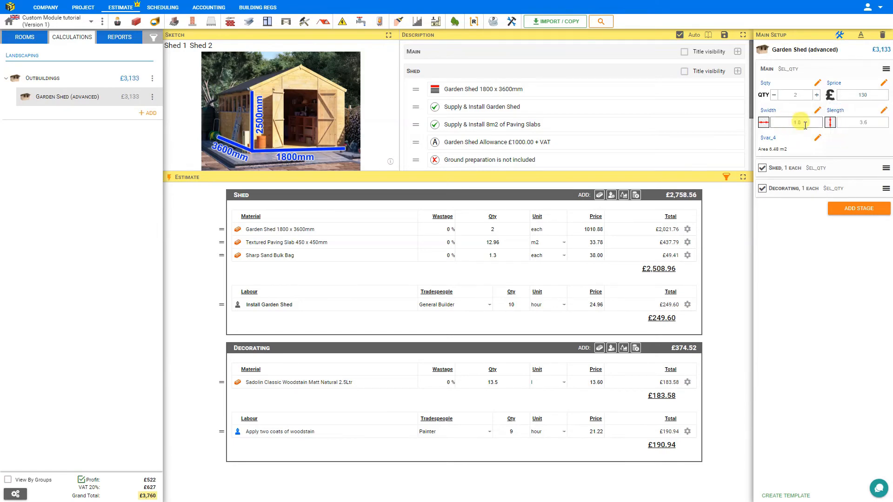
type("3")
left_click(857, 147)
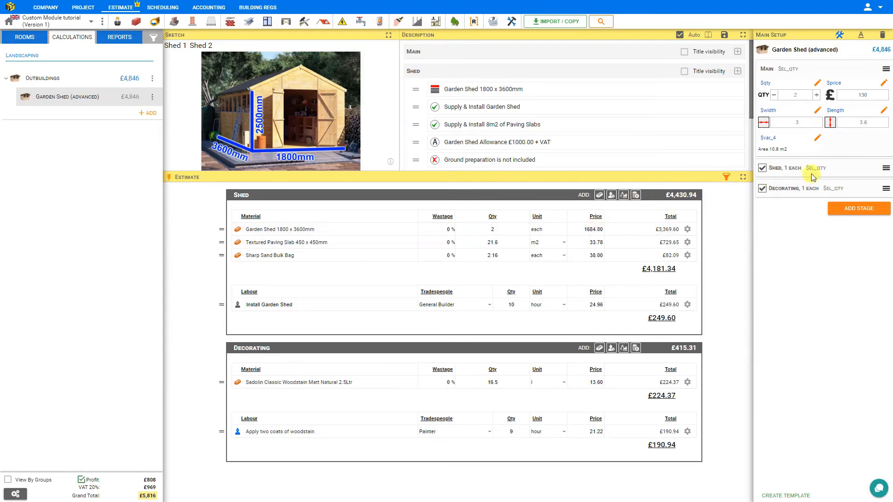
- Set the shed width to 2
left_click(796, 123)
type("2")
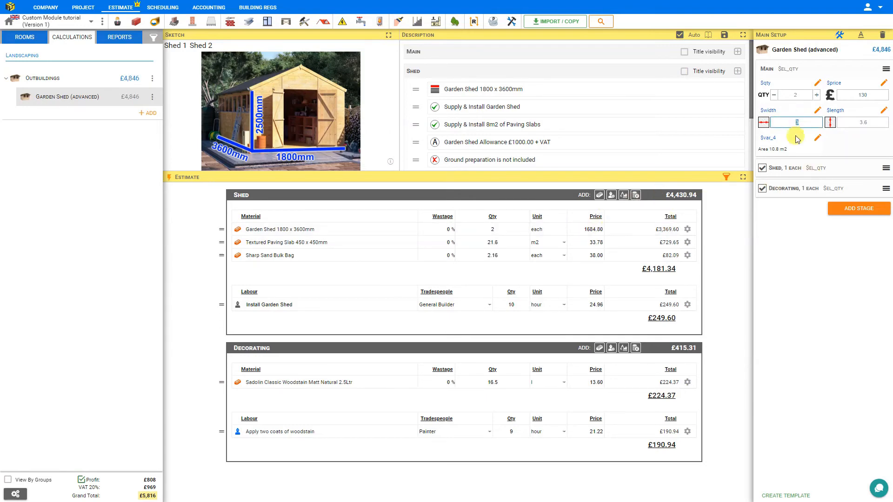
left_click(851, 144)
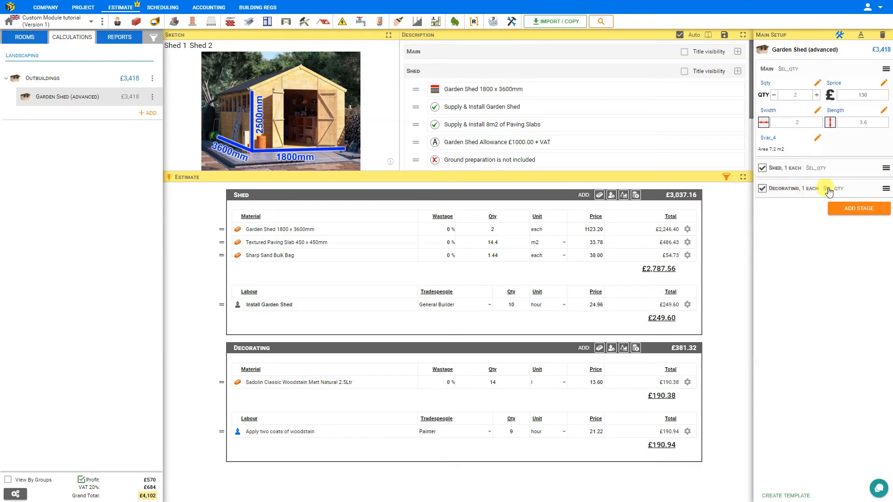
- Add a component of type Select Pack to the Decorating stage
left_click(884, 187)
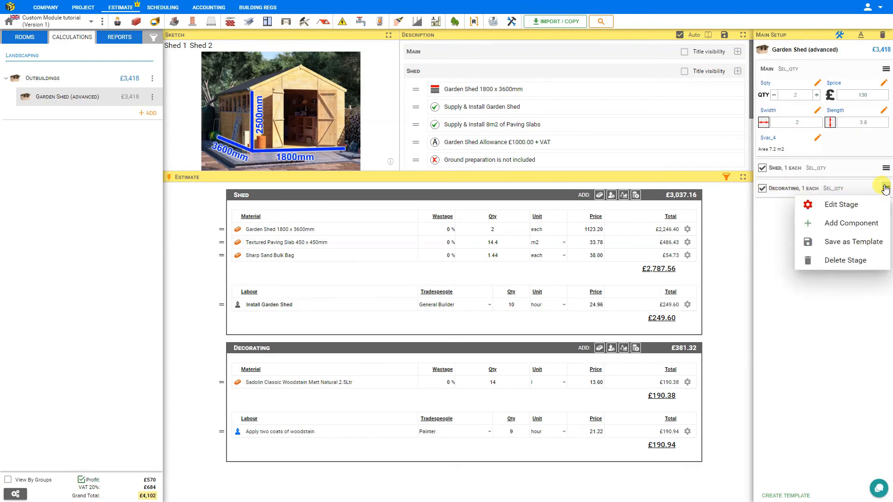
left_click(851, 224)
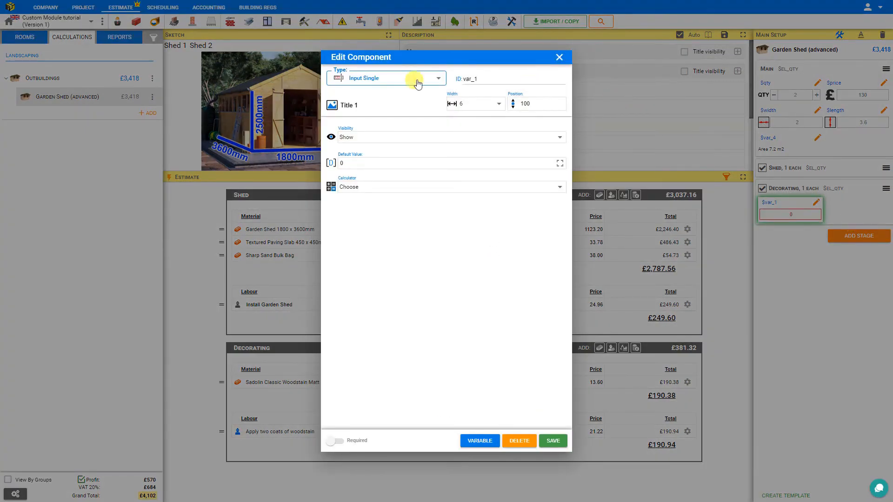
left_click(439, 82)
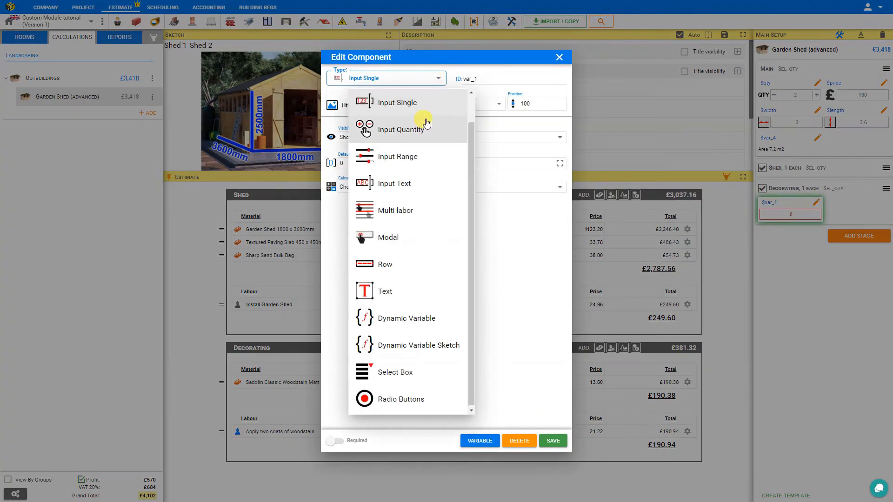
scroll(372, 122, "up", 1)
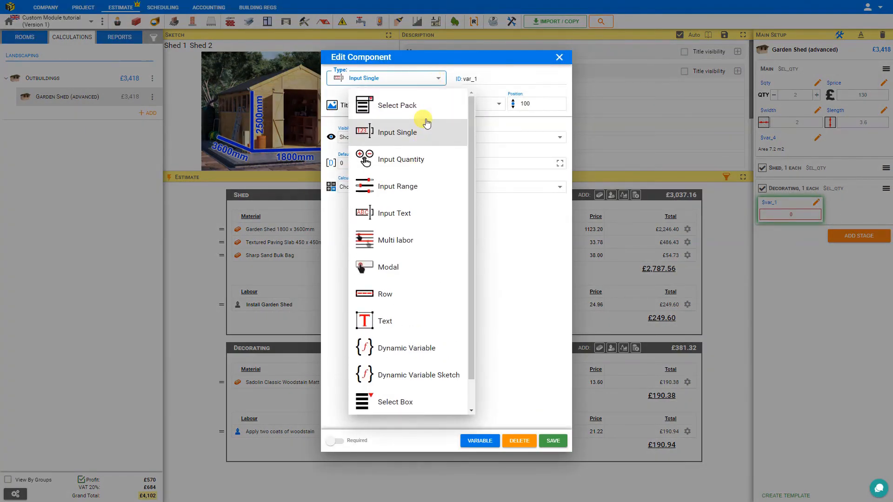
left_click(391, 107)
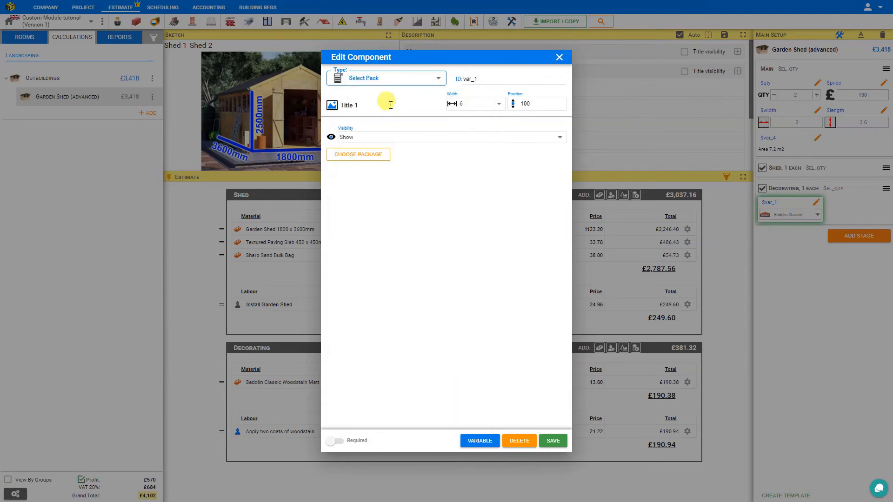
- Set the pack component's width to 12, its title to Woodstain and its ID to woodstain
left_click(494, 105)
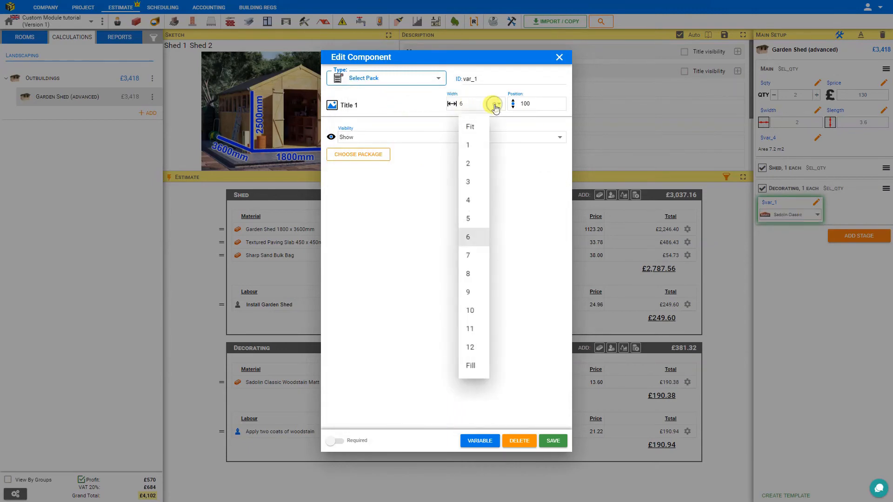
left_click(469, 350)
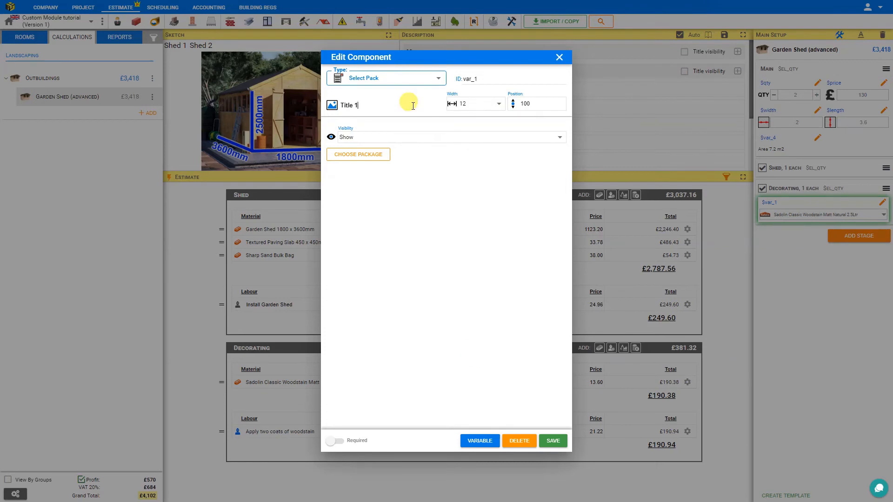
left_click(349, 105)
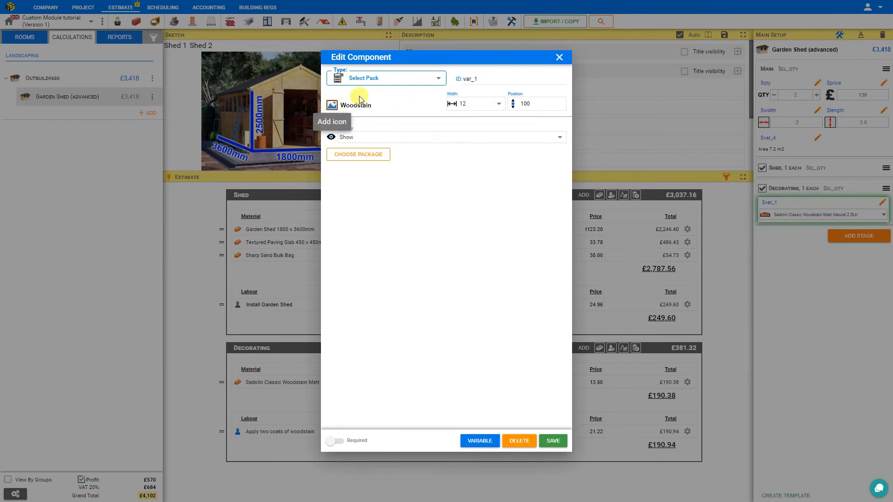
double_click(463, 78)
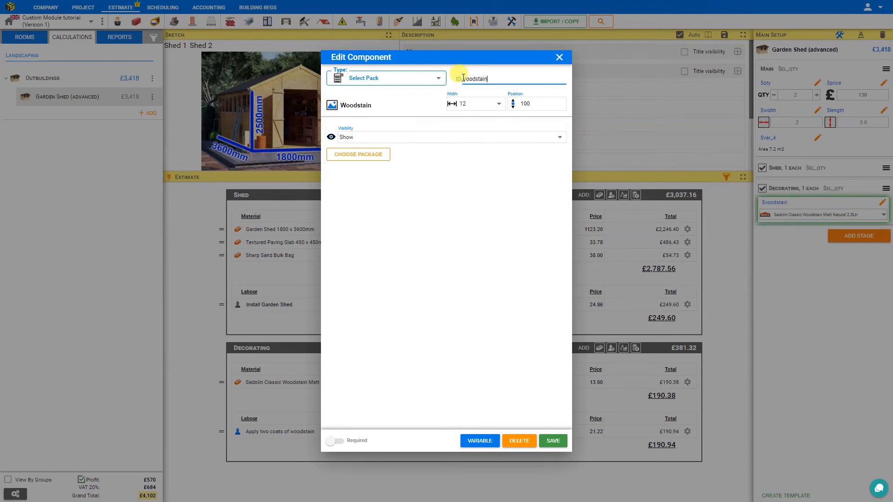
- Search the material packs for "stain" and assign the Wood Stain pack to the component
left_click(371, 156)
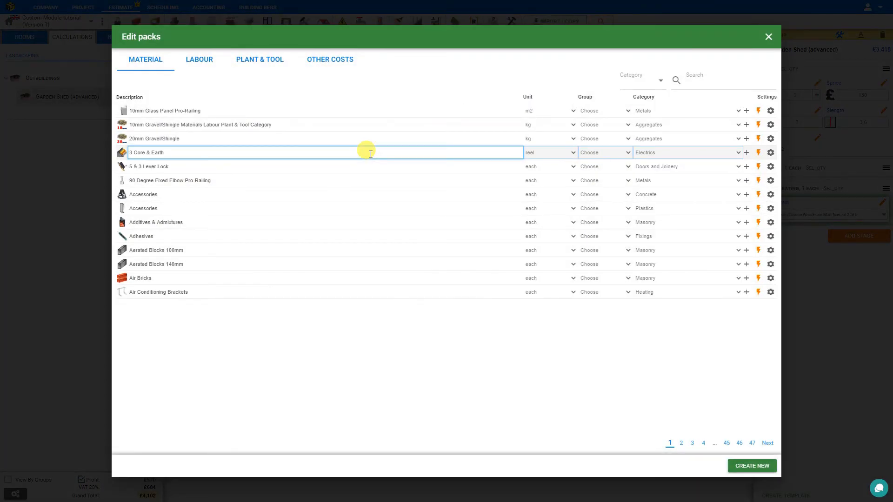
left_click(700, 82)
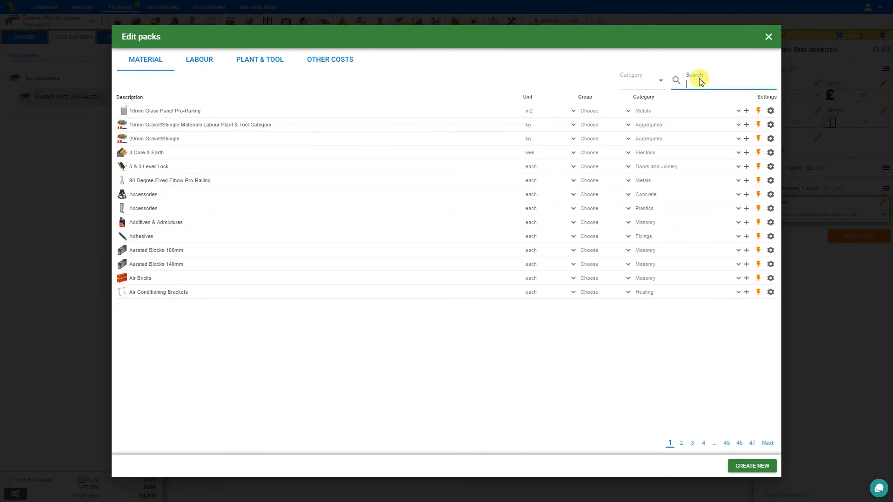
type("stain")
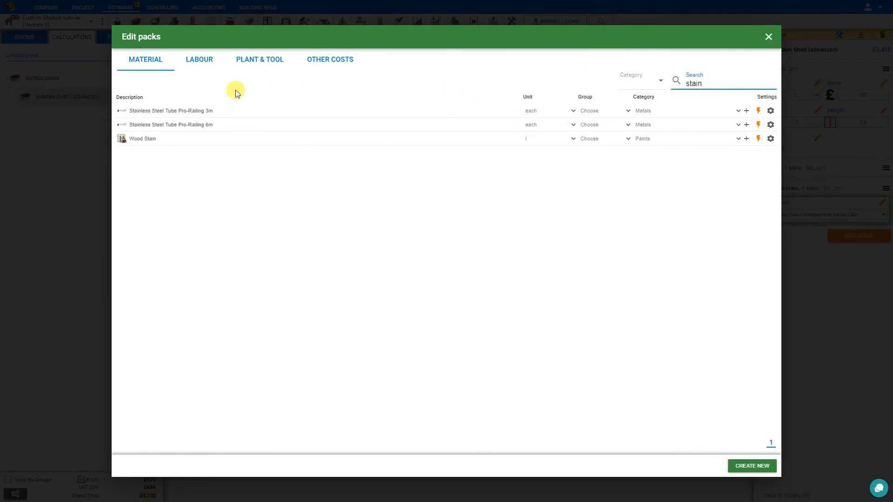
left_click(147, 140)
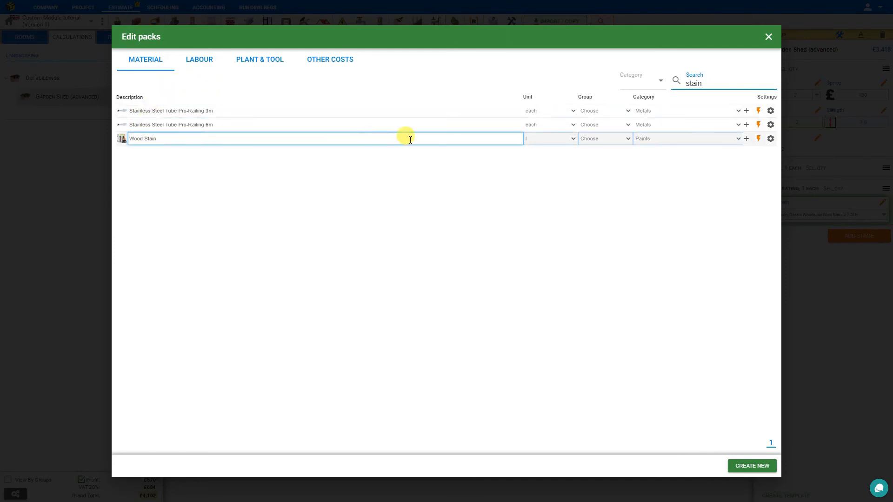
left_click(747, 139)
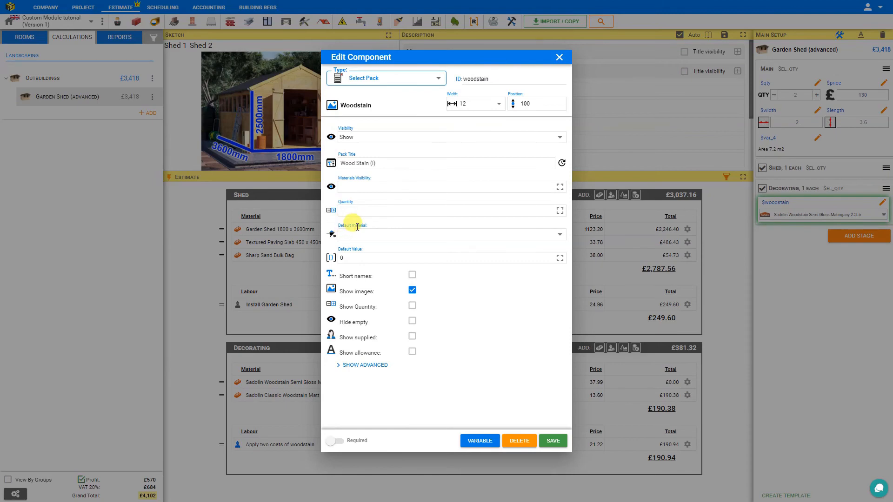
- Set the default material to Sadolin Classic Woodstain Matt Natural 2.5Ltr and save the Woodstain component
left_click(560, 236)
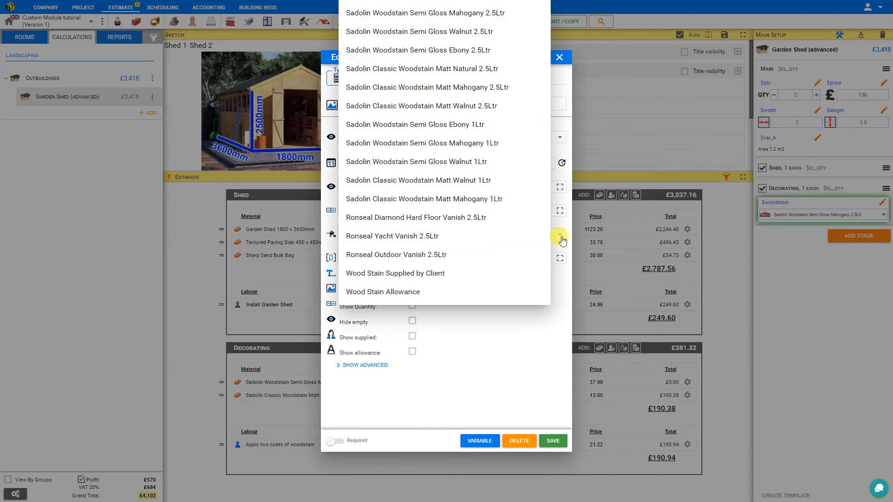
left_click(473, 70)
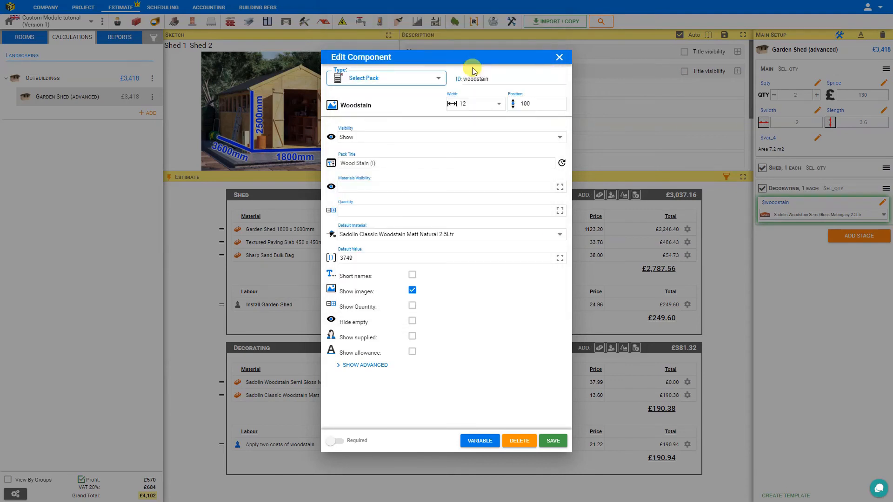
left_click(554, 442)
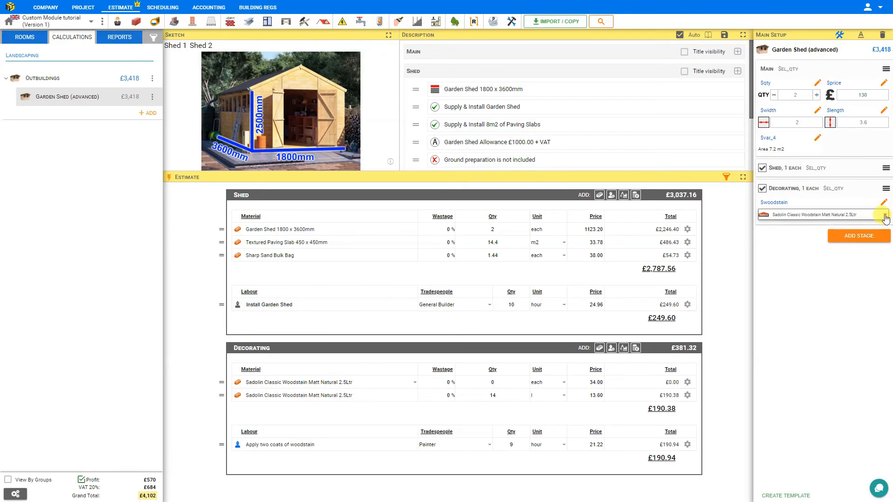
- Test the woodstain selector with Sadolin Woodstain Semi Gloss Ebony 1Ltr, raising the shed quantity by one and lowering it again
left_click(885, 215)
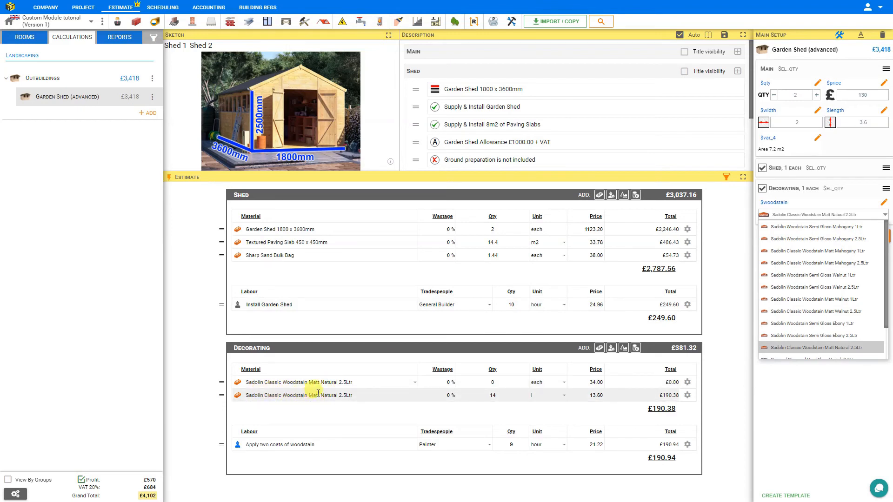
left_click(799, 324)
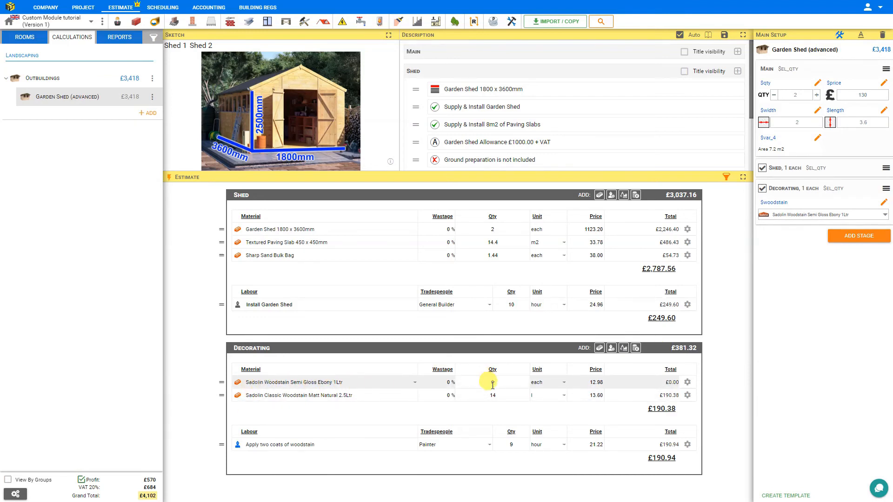
left_click(817, 96)
left_click(774, 95)
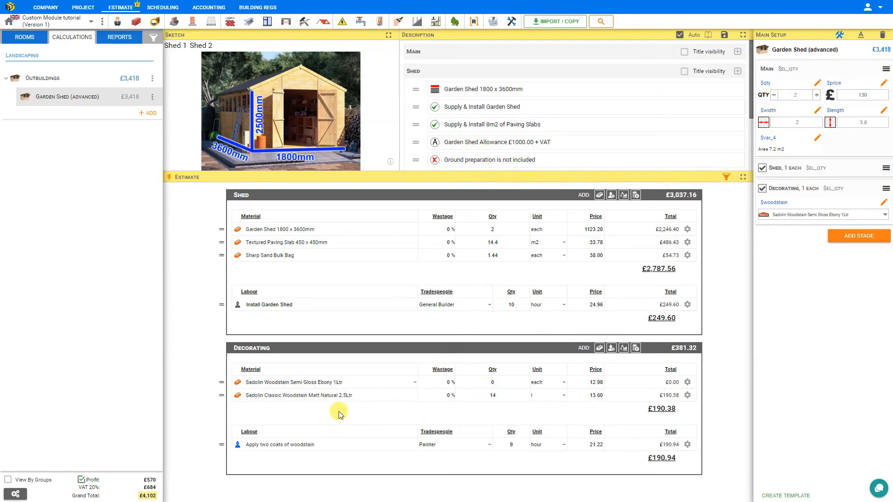
- Copy the existing woodstain material's quantity formula ($width*2 + $length*2) * 2.5 * $qty / 4 into the Wood Stain pack's quantity and apply it
left_click(301, 396)
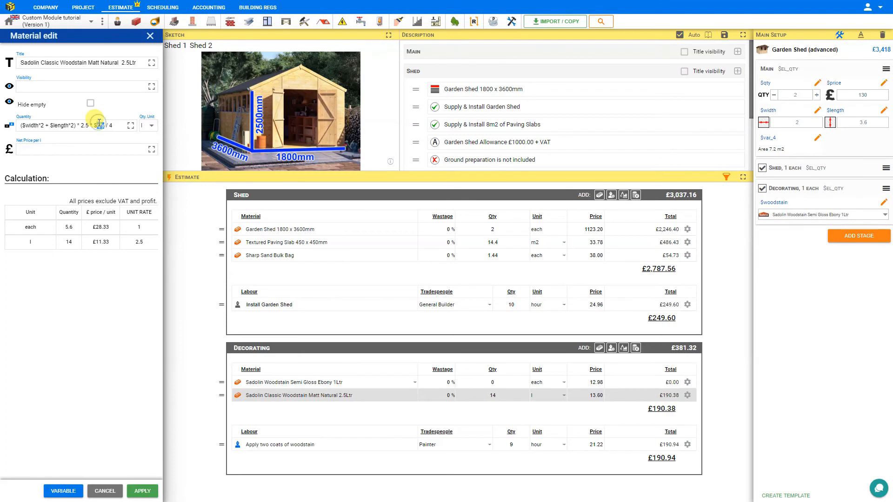
key("ctrl+a")
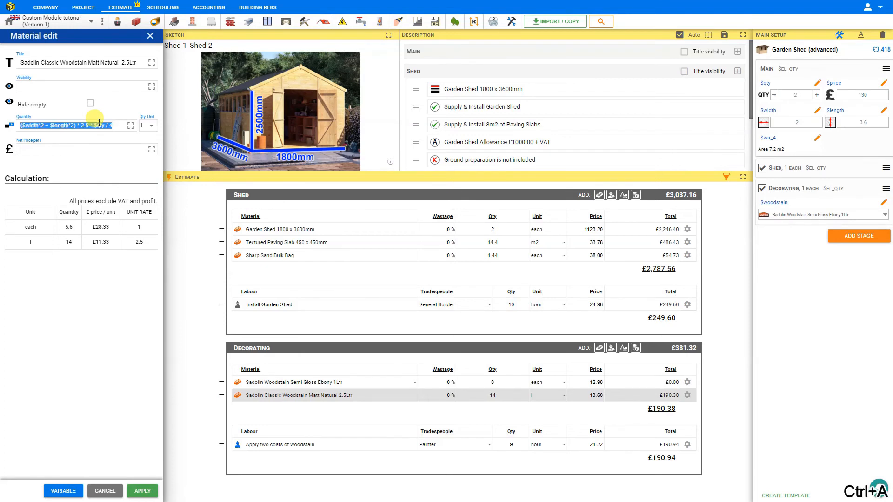
key("ctrl+c")
left_click(294, 383)
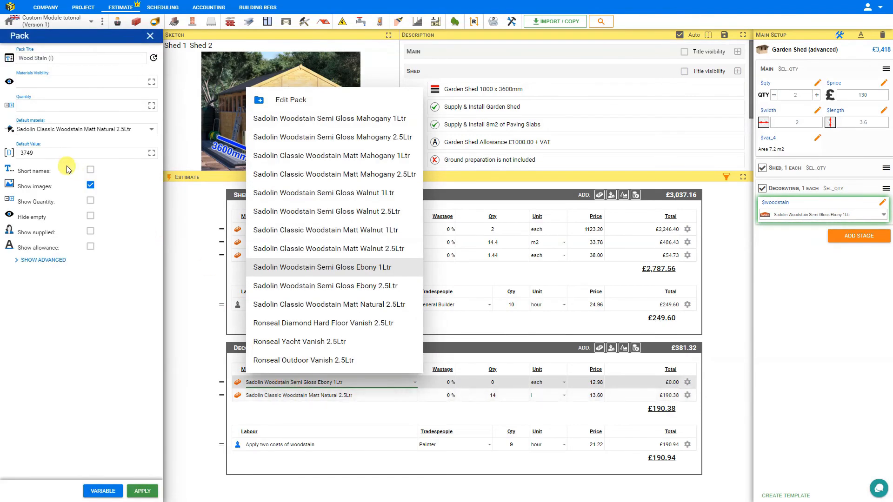
left_click(55, 104)
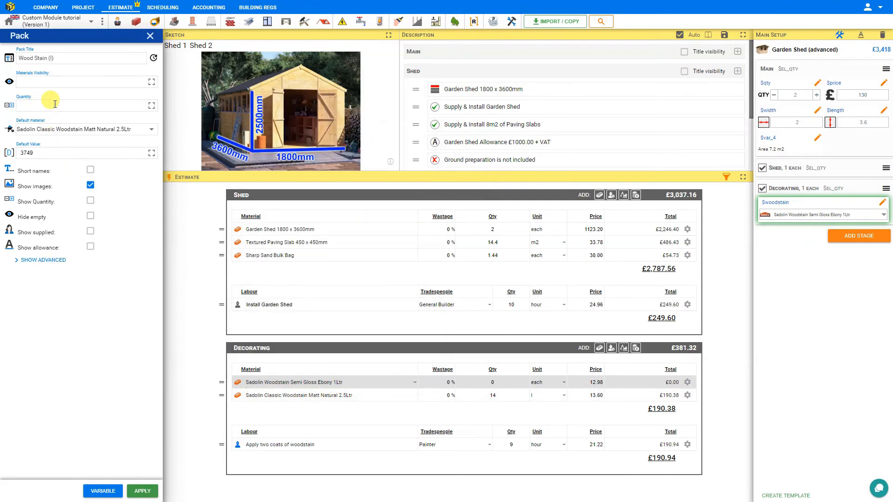
key("ctrl+v")
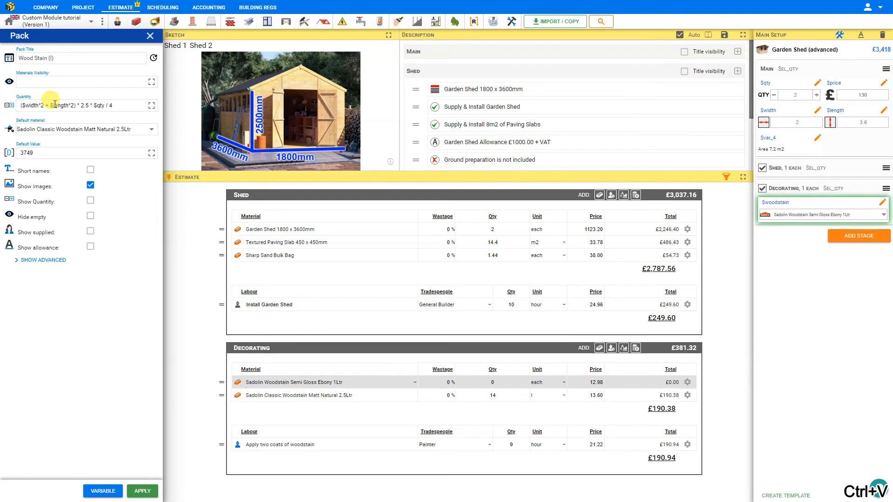
left_click(143, 495)
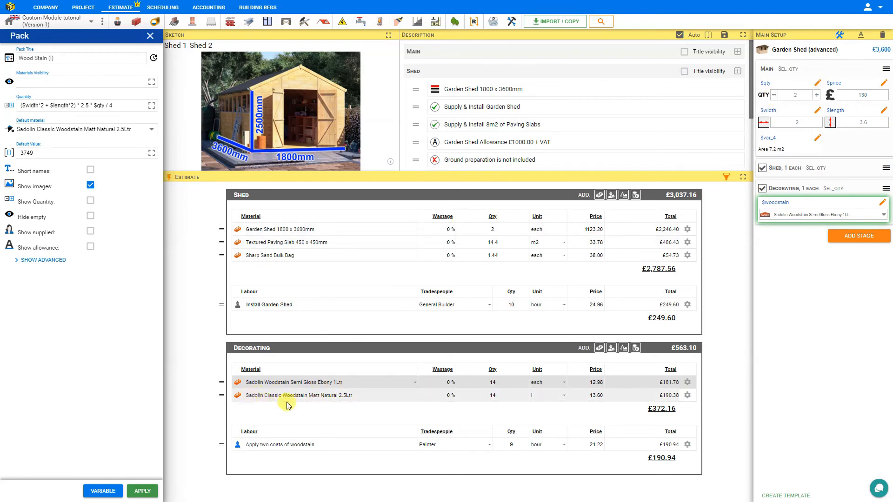
- Delete the original Sadolin Classic Woodstain Matt Natural 2.5Ltr row from Decorating and select that same material in the remaining pack row
left_click(689, 399)
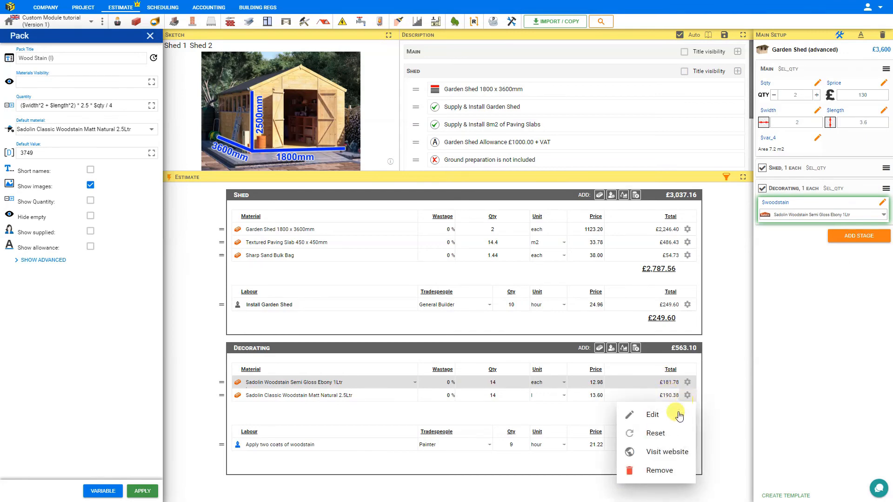
left_click(661, 471)
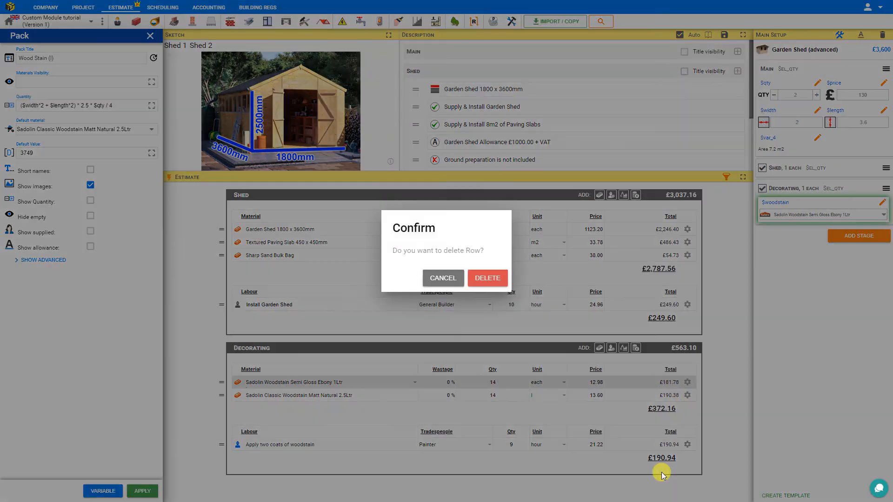
left_click(497, 278)
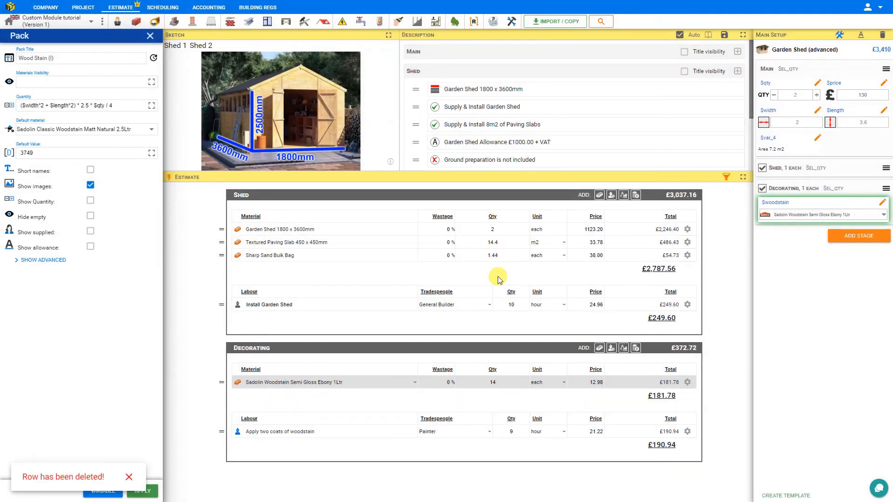
left_click(414, 383)
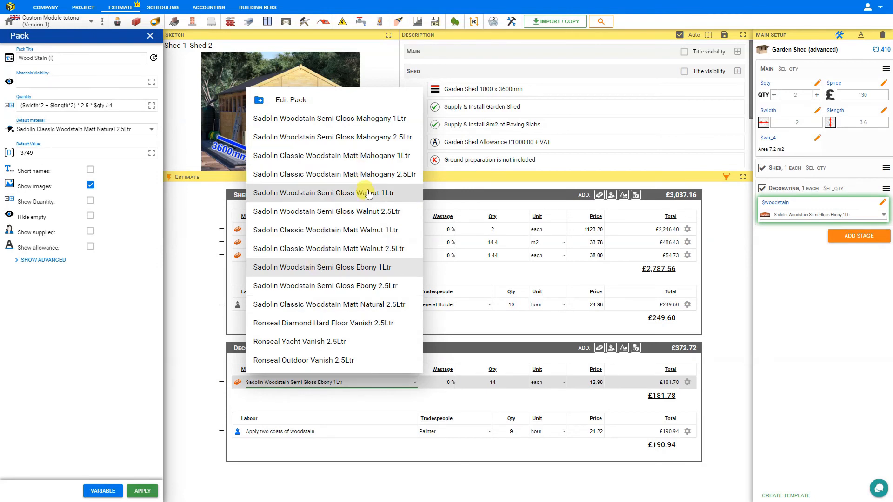
left_click(362, 304)
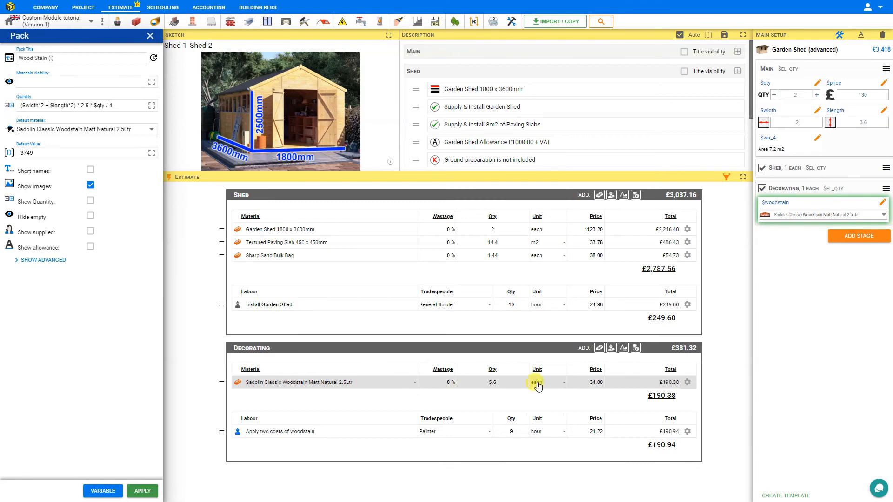
- Set the decorating woodstain's unit to l, and switch its material to Sadolin Woodstain Semi Gloss Ebony 1Ltr, also in l
left_click(563, 382)
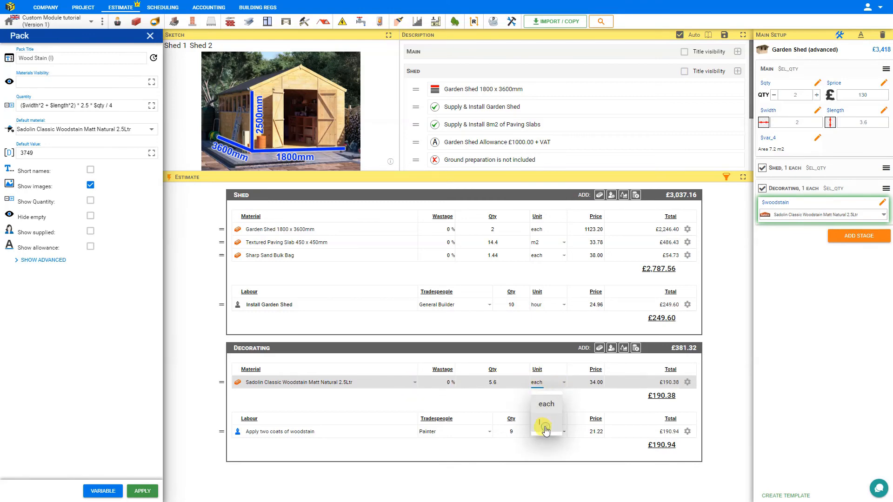
left_click(545, 427)
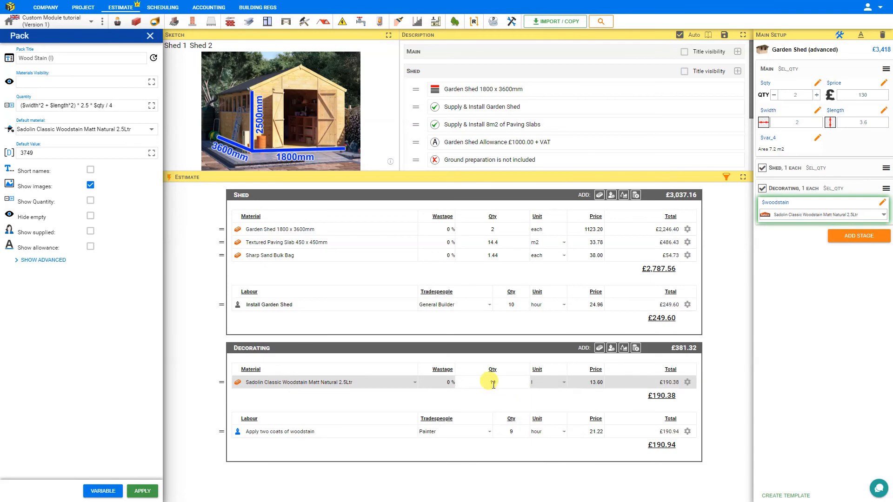
left_click(415, 385)
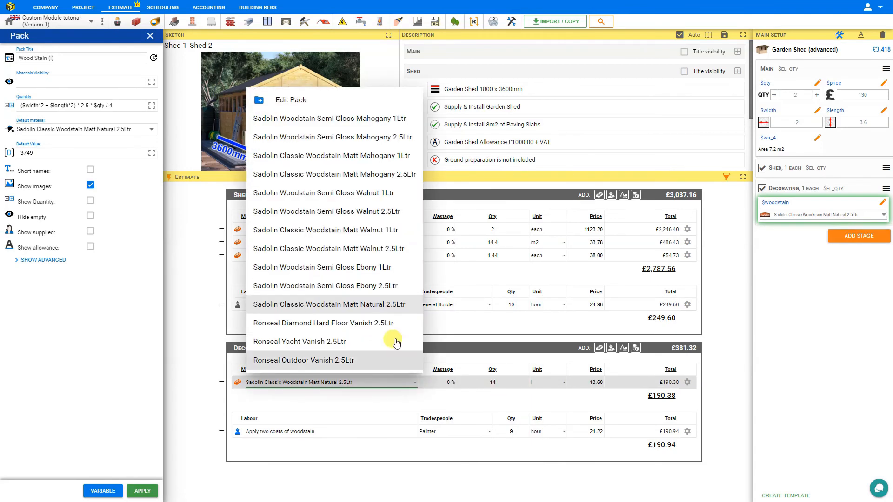
left_click(379, 268)
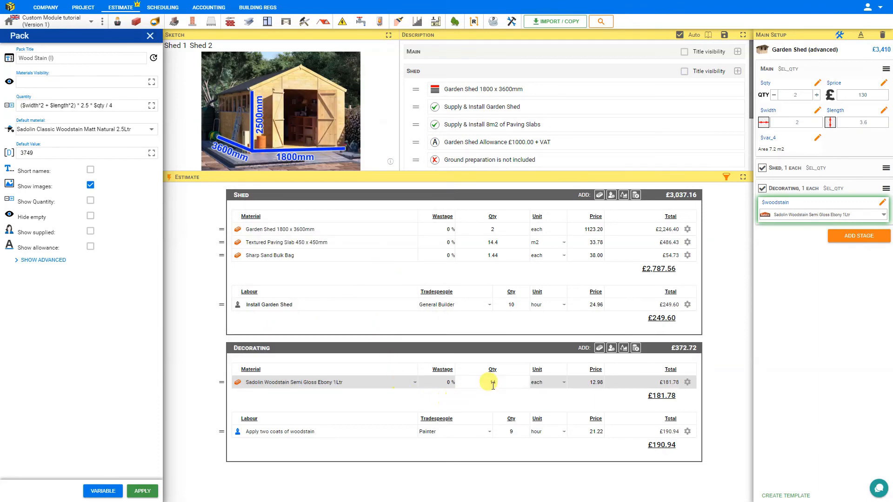
left_click(564, 384)
left_click(543, 424)
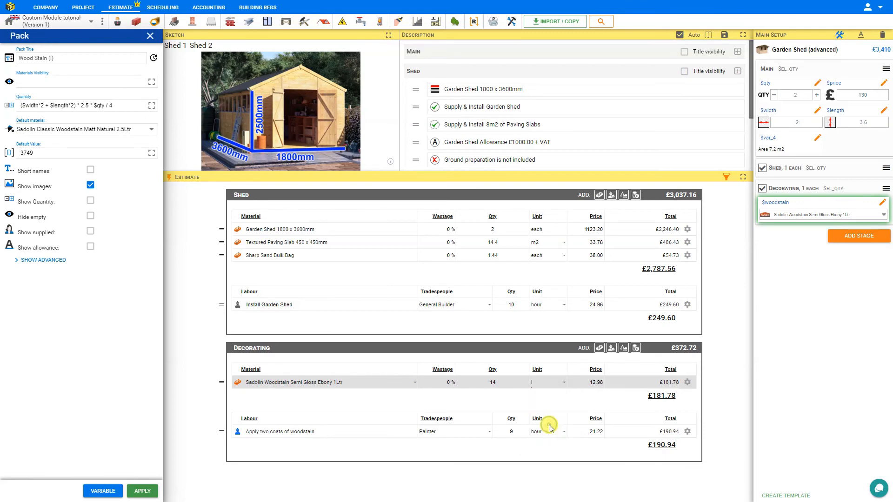
left_click(493, 384)
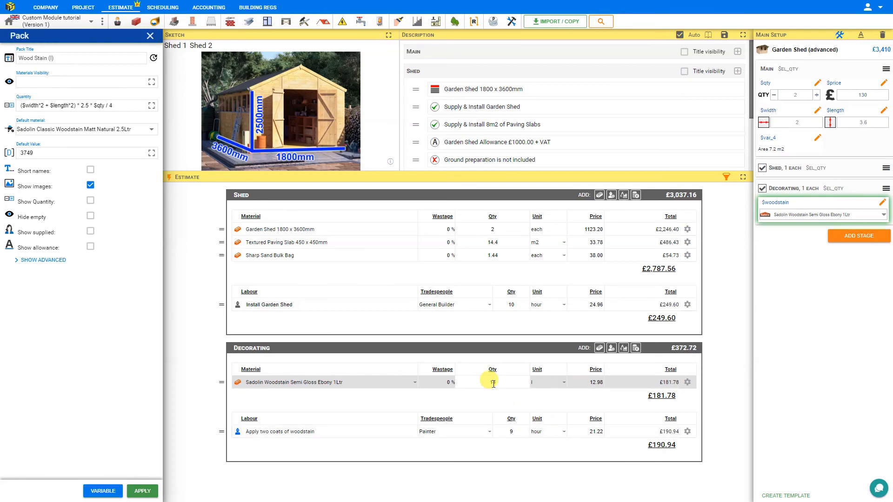
- Test the woodstain quantity formula by raising the shed quantity to 3 and setting the width to 3 m
left_click(817, 96)
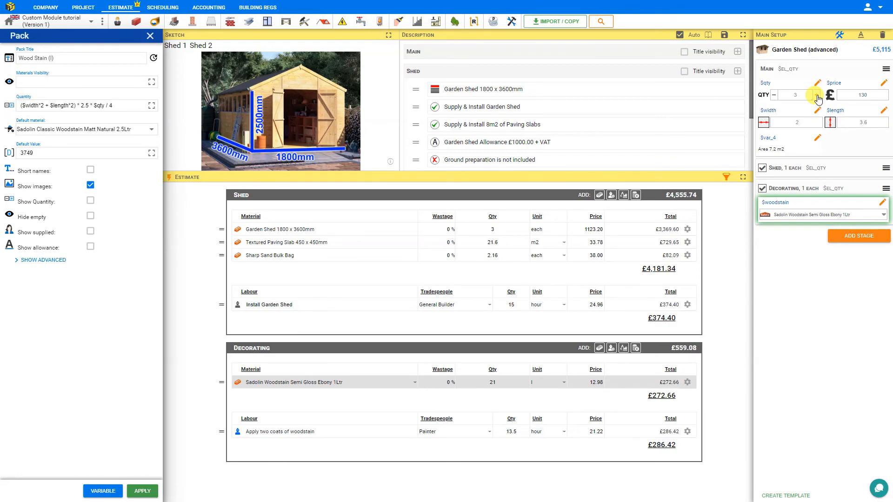
left_click(798, 123)
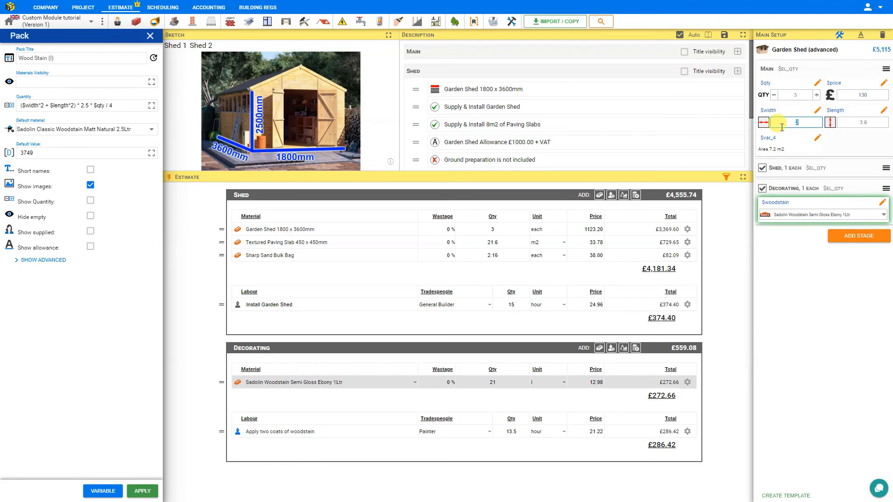
type("3")
left_click(856, 141)
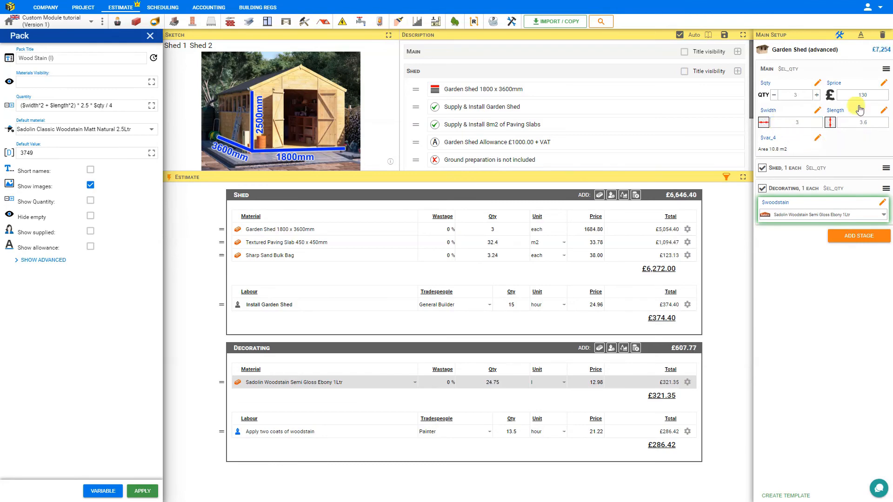
- Add a new component to the Decorating stage with type Multi labor and width 12
left_click(886, 189)
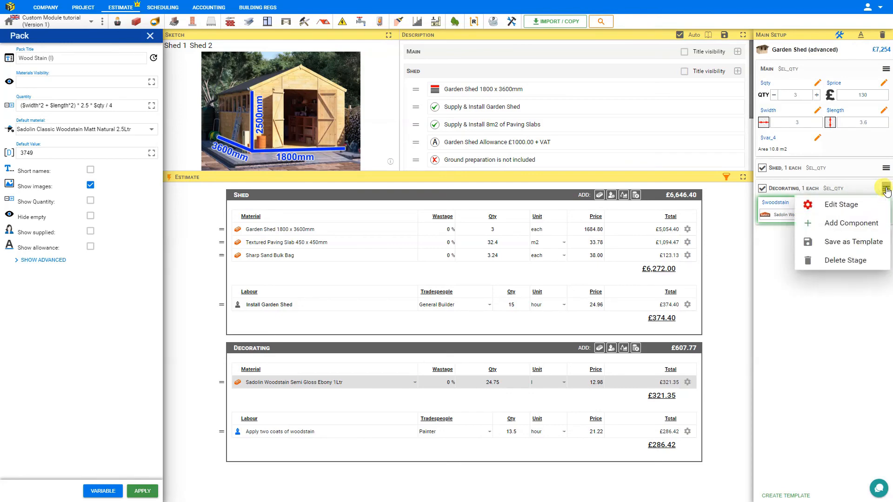
left_click(833, 226)
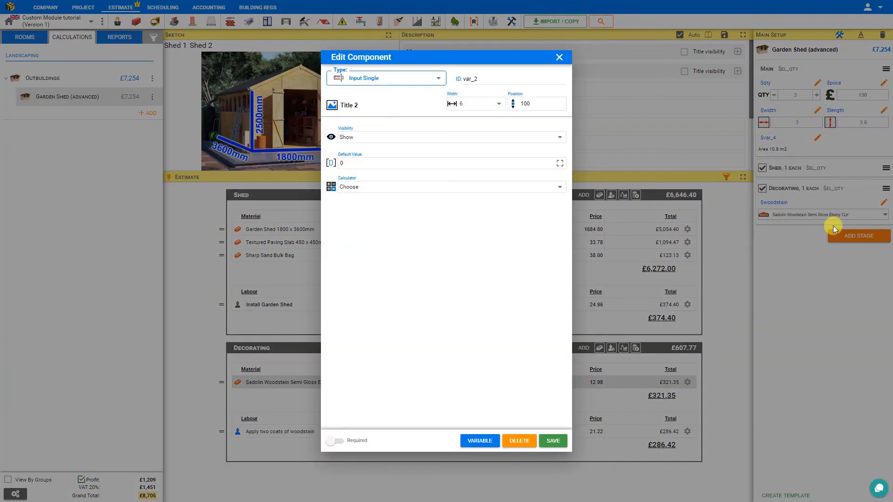
left_click(437, 80)
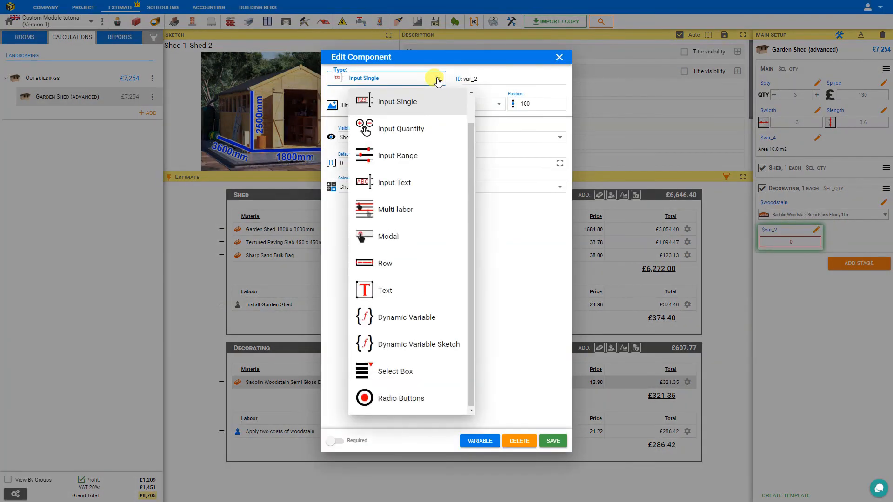
left_click(398, 208)
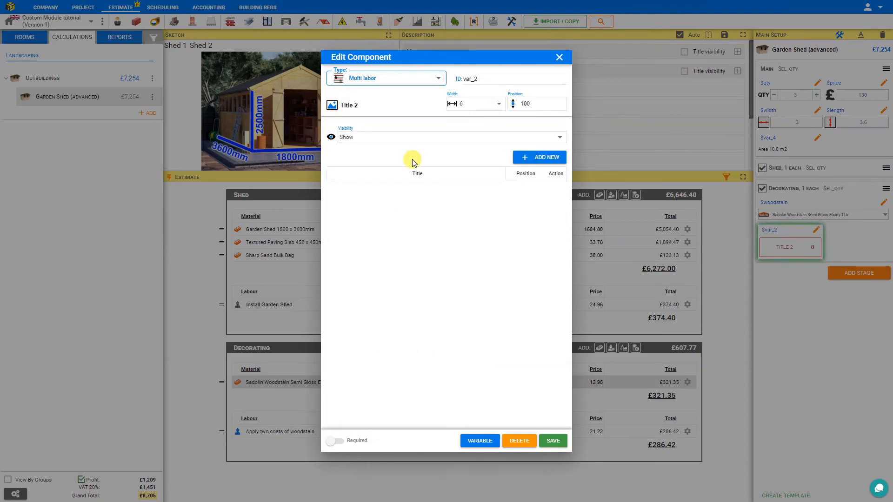
left_click(498, 104)
left_click(473, 351)
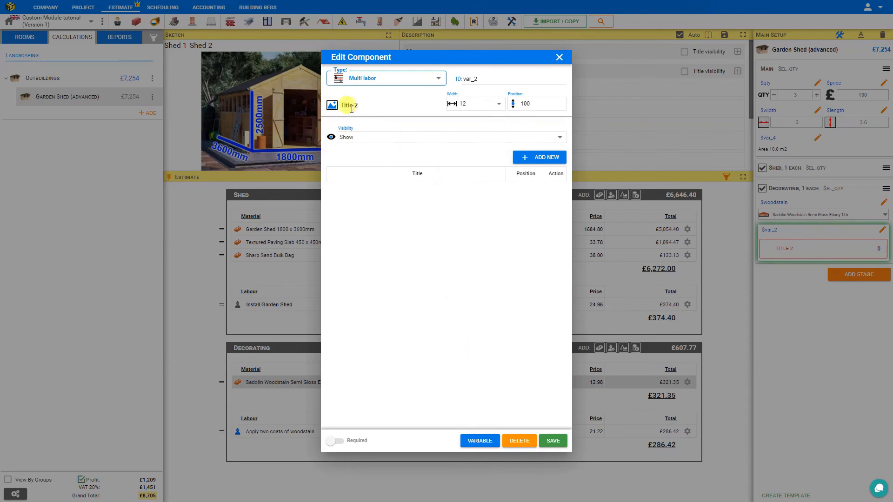
- Title the new component Accessories, set its ID to multiselect and give it the last library icon in the Varnish icon's row
left_click_drag(358, 105, 331, 105)
type("Accessories")
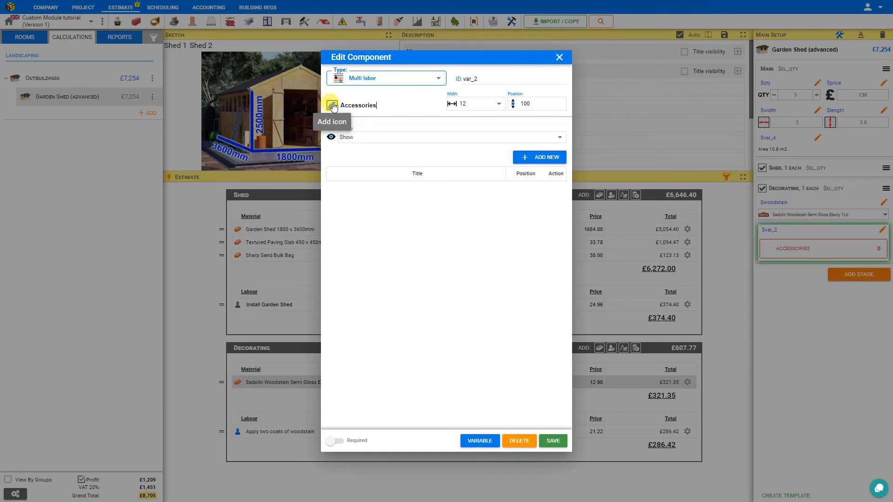
double_click(483, 79)
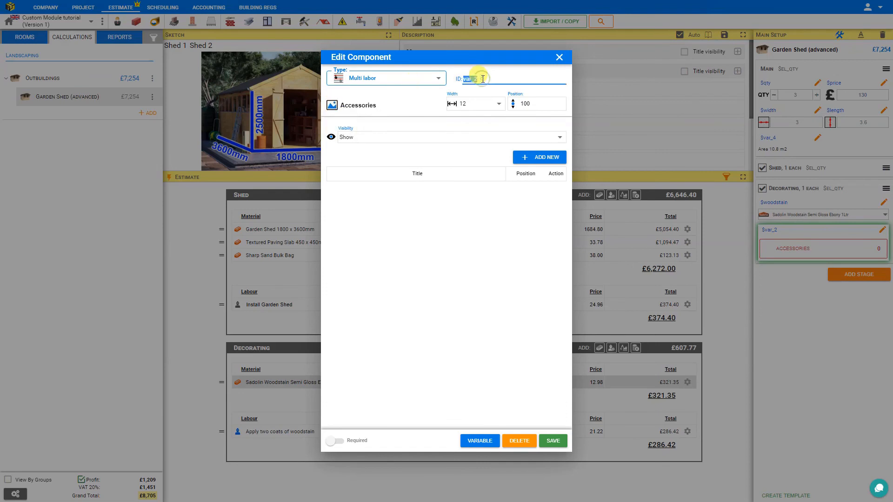
type("multiselect")
left_click(333, 106)
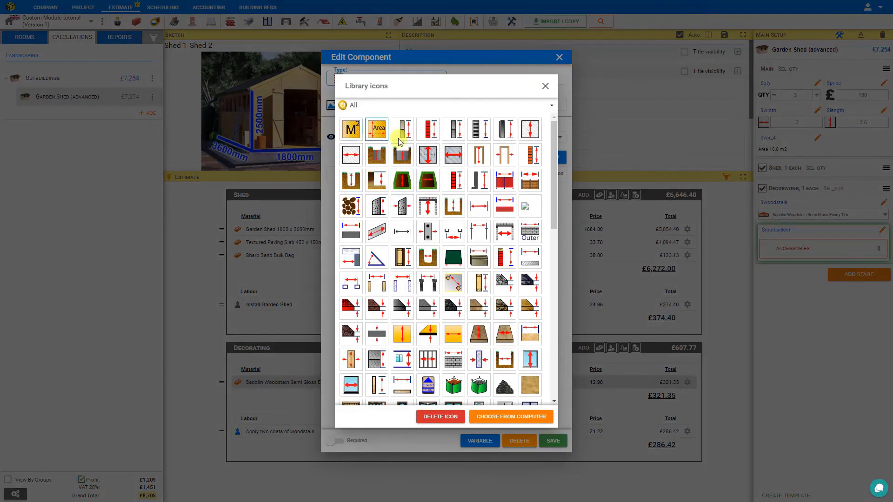
scroll(401, 163, "down", 5)
scroll(401, 170, "down", 2)
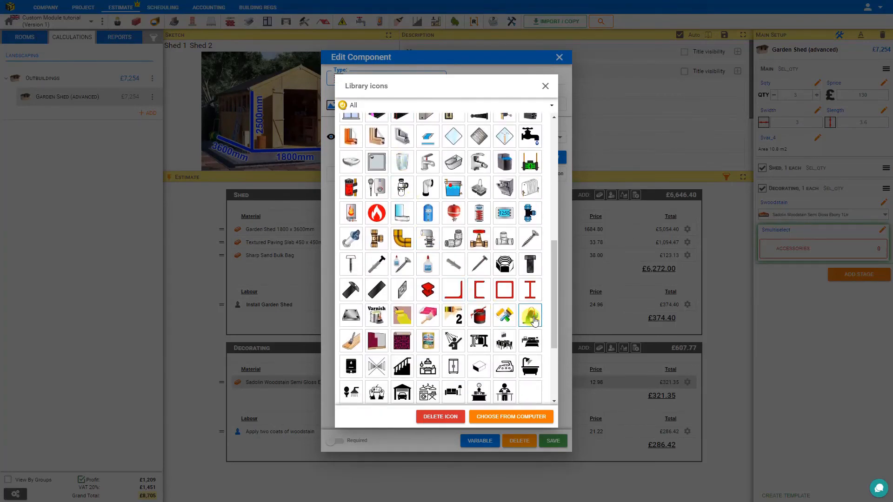
left_click(532, 316)
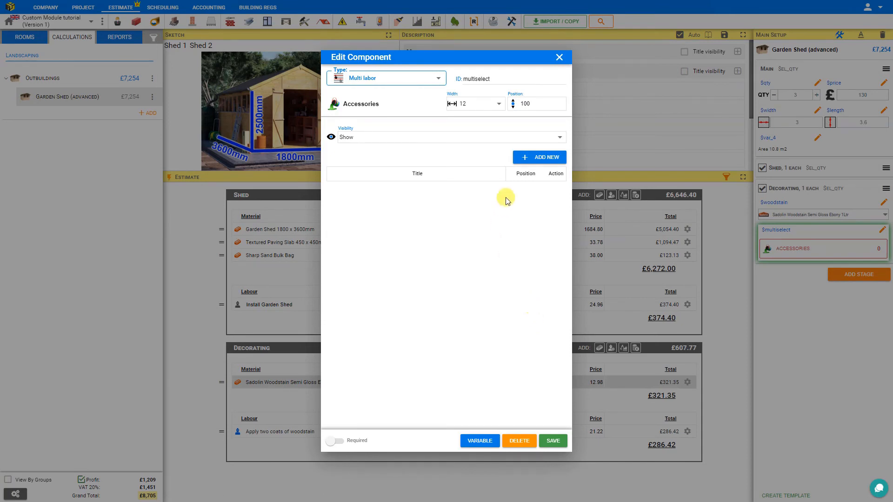
- Search the material packs for fillers and add the Fillers pack to the Accessories component
left_click(538, 158)
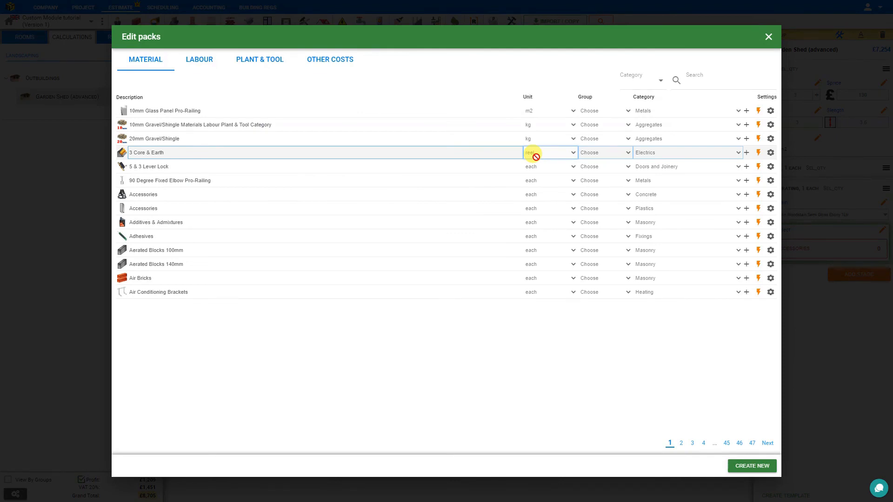
left_click(697, 78)
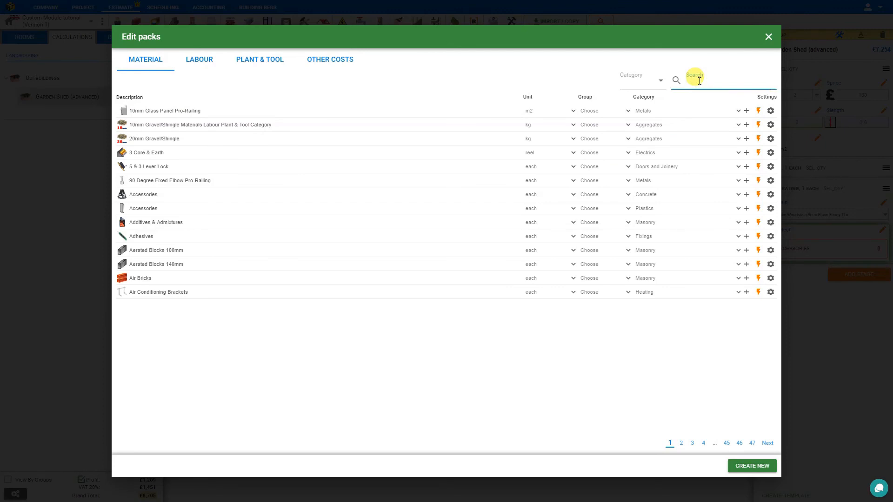
type("fillers")
left_click(134, 110)
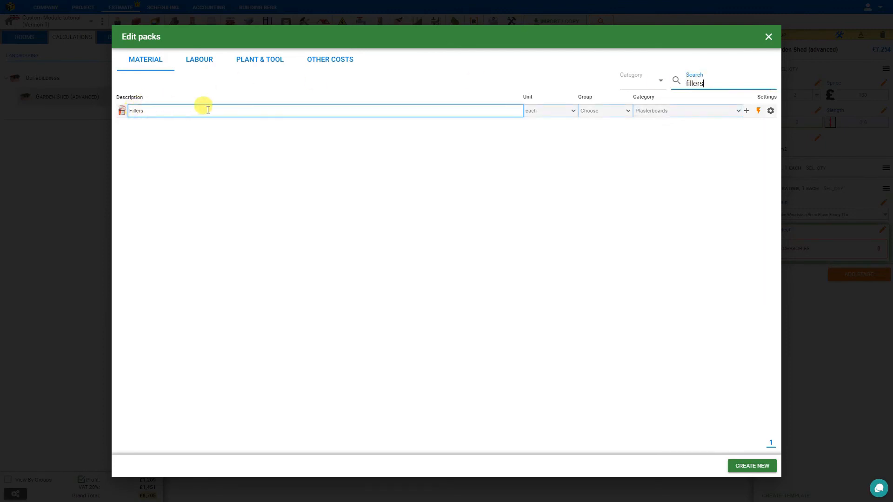
left_click(746, 111)
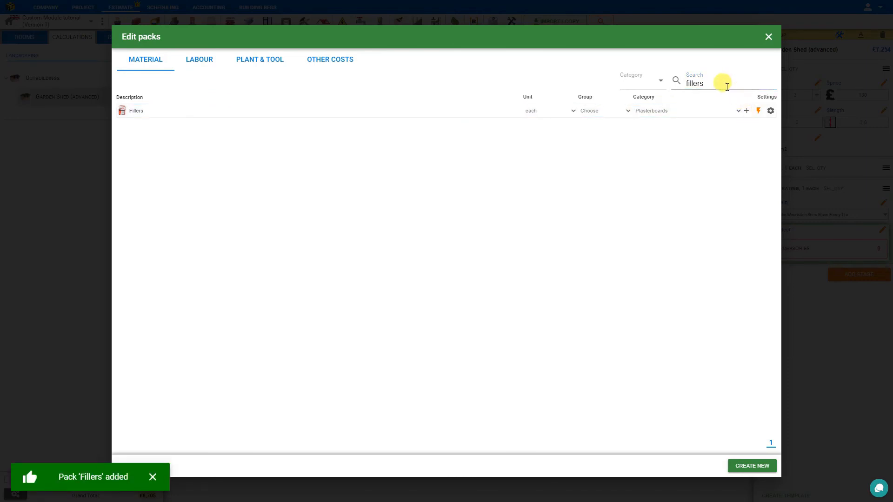
- Search the material packs for sealants and add the Sealants pack to the Accessories component
left_click_drag(721, 82, 661, 87)
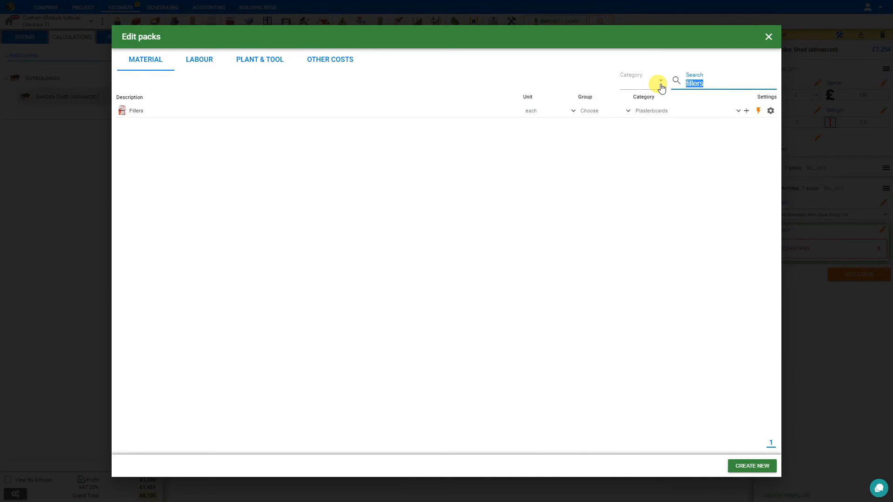
type("sealants")
left_click(139, 111)
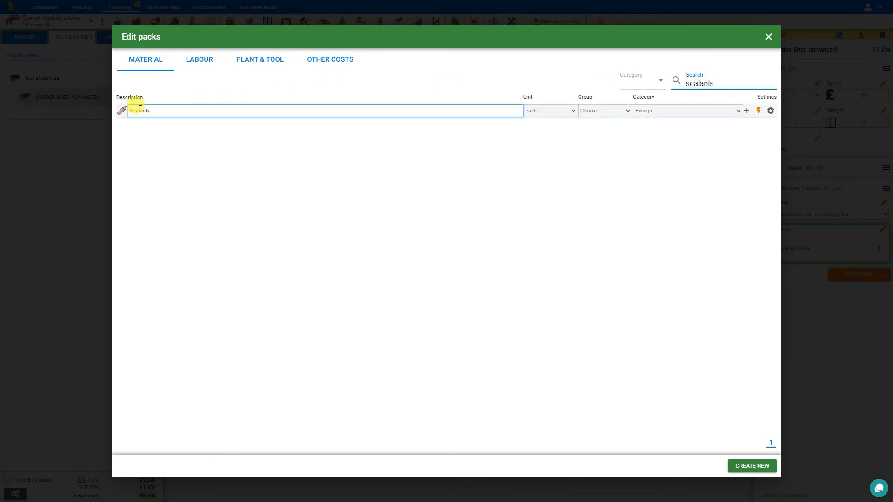
left_click(746, 111)
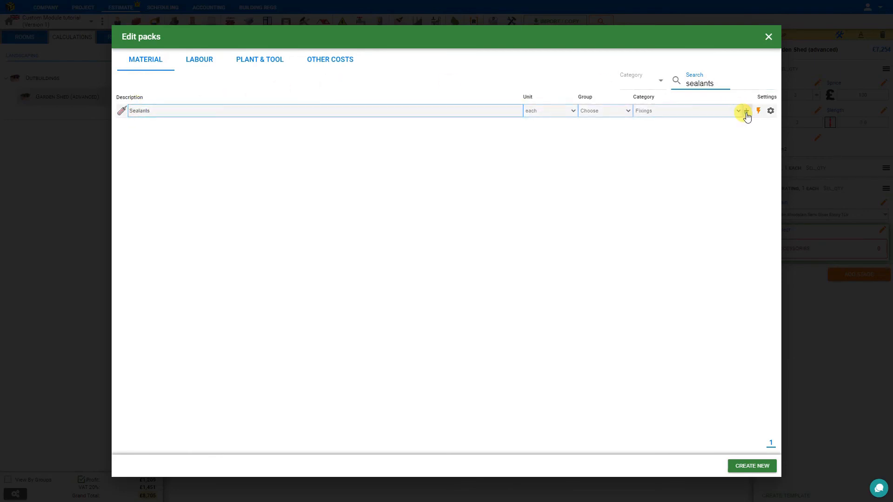
- Search for primers, add the Primers and Undercoats pack to the Accessories component and save the component
left_click_drag(718, 84, 673, 79)
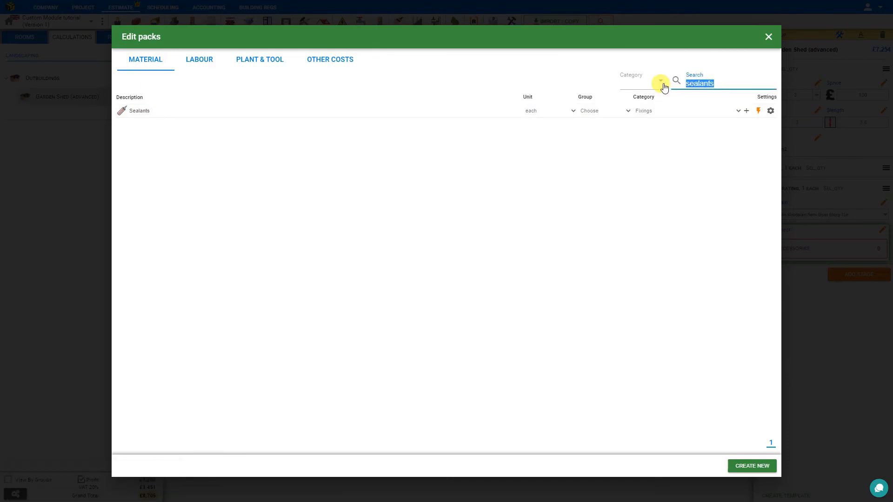
type("primers")
left_click(136, 110)
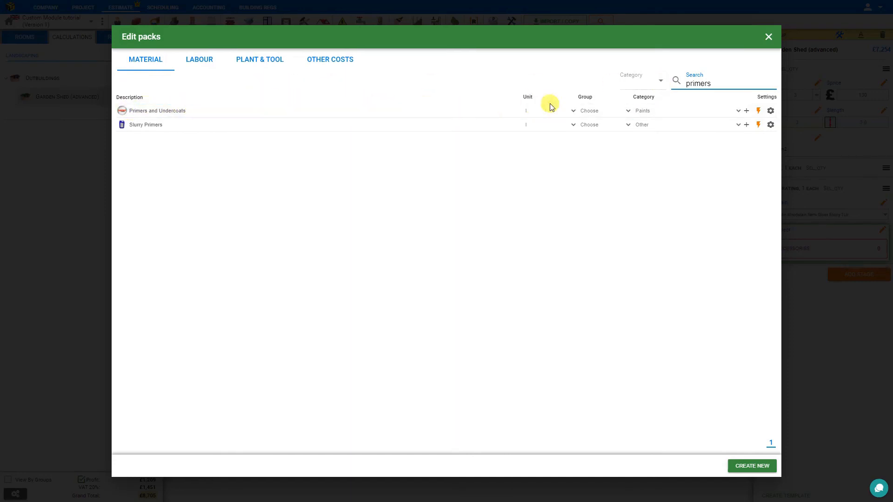
left_click(747, 112)
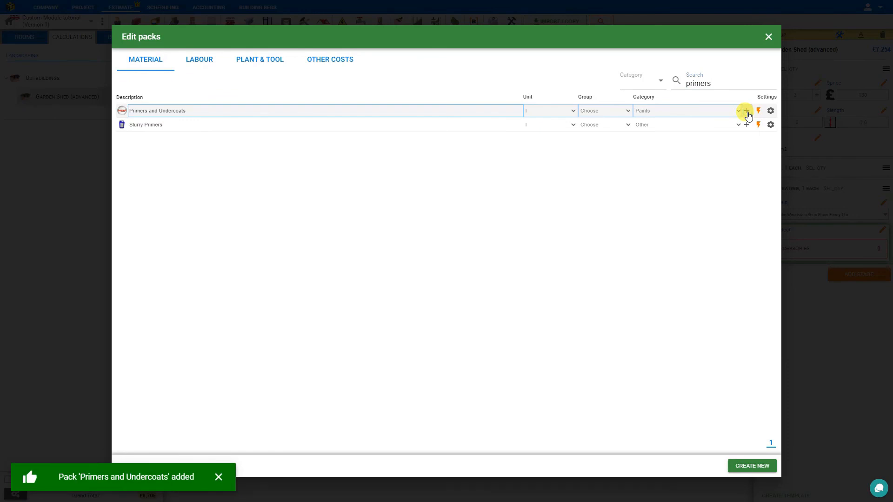
left_click(769, 38)
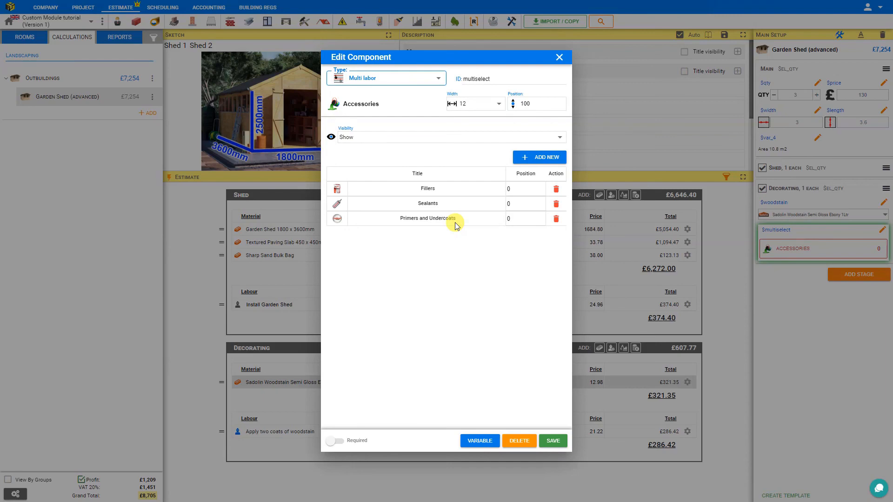
left_click(553, 440)
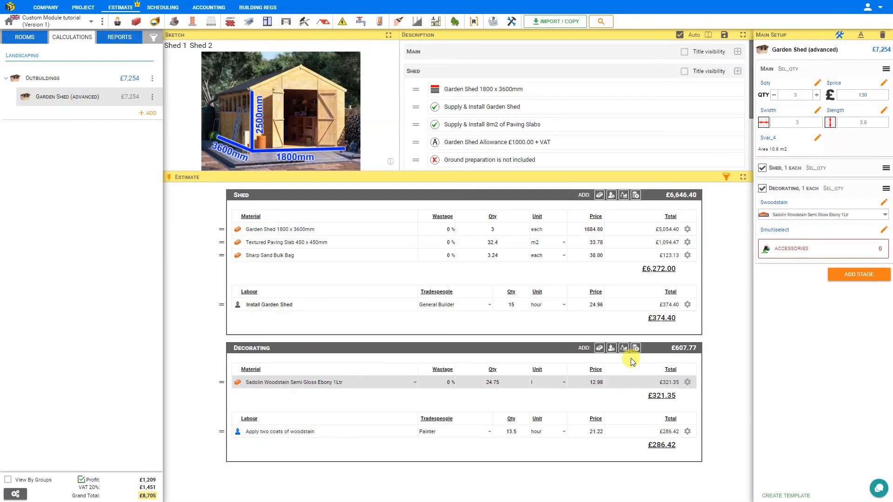
- Leave module editing mode, open the Accessories selector and view its Sealants and Primers and Undercoats packs
left_click(838, 38)
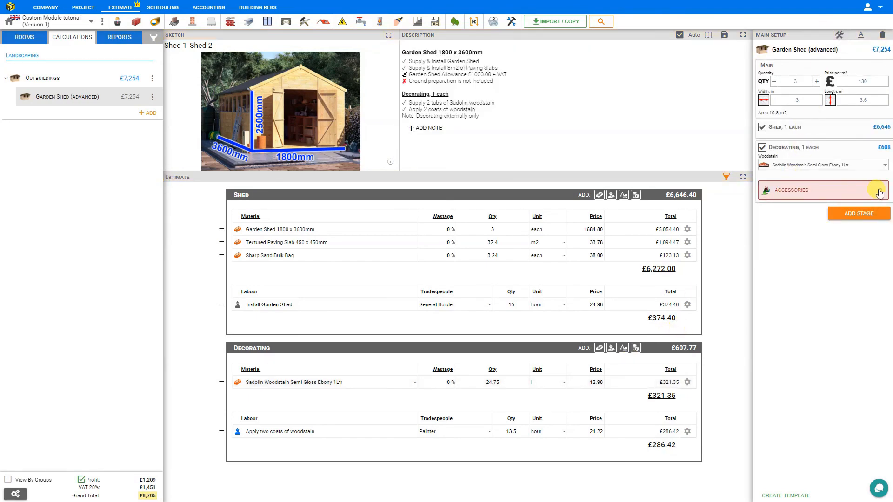
left_click(825, 192)
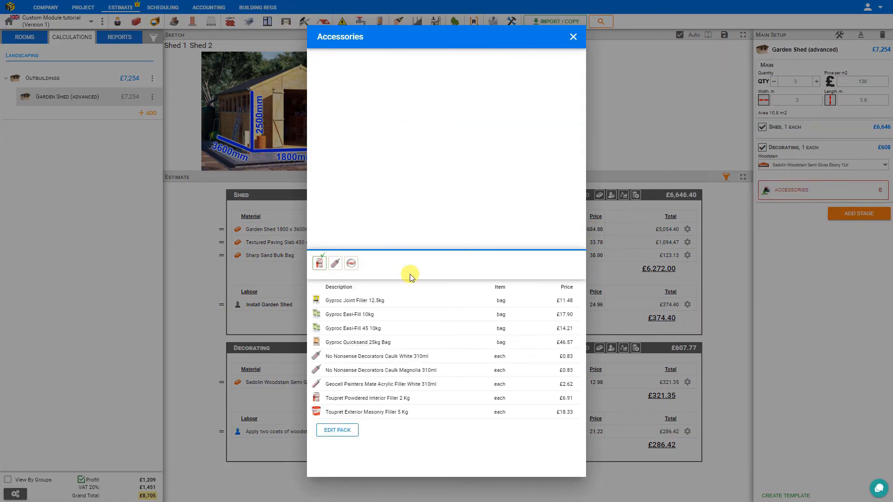
left_click(334, 265)
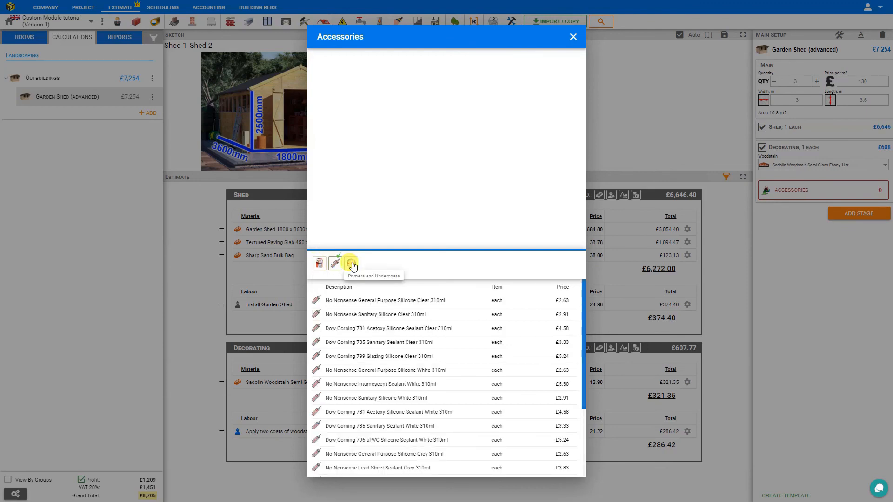
left_click(352, 265)
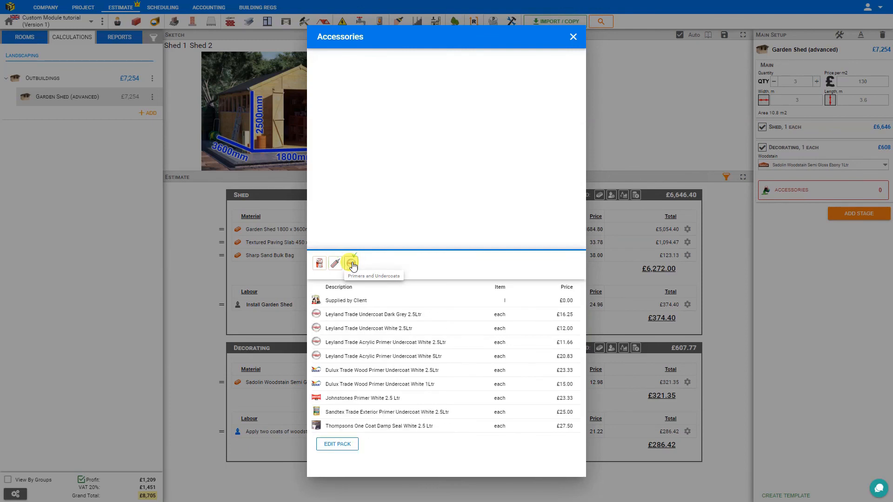
- Add Leyland Trade Undercoat Dark Grey 2.5Ltr, Dow Corning 781 Acetoxy Silicone Sealant Clear 310ml and Toupret Powdered Interior Filler 2 Kg as accessories
left_click(353, 315)
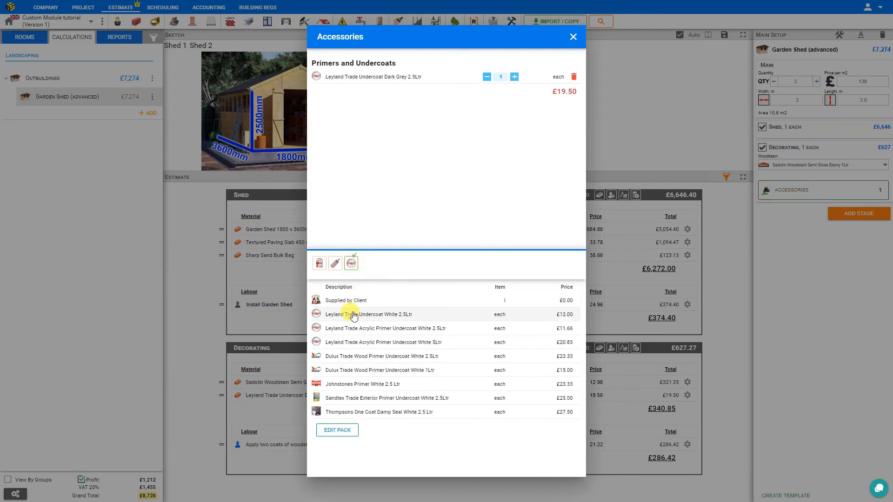
left_click(335, 264)
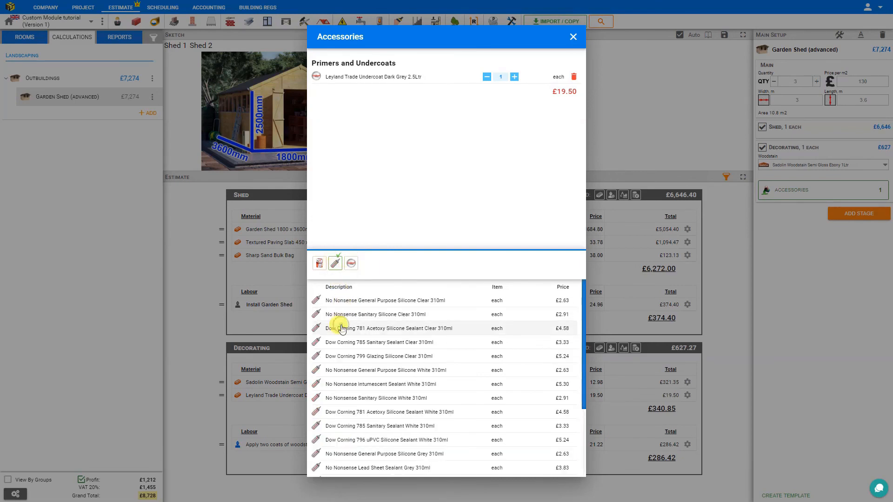
left_click(342, 327)
left_click(319, 265)
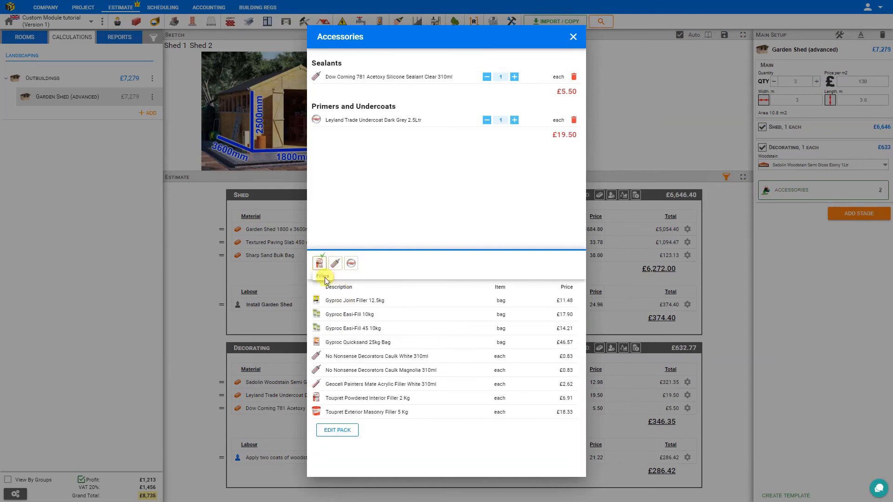
left_click(362, 399)
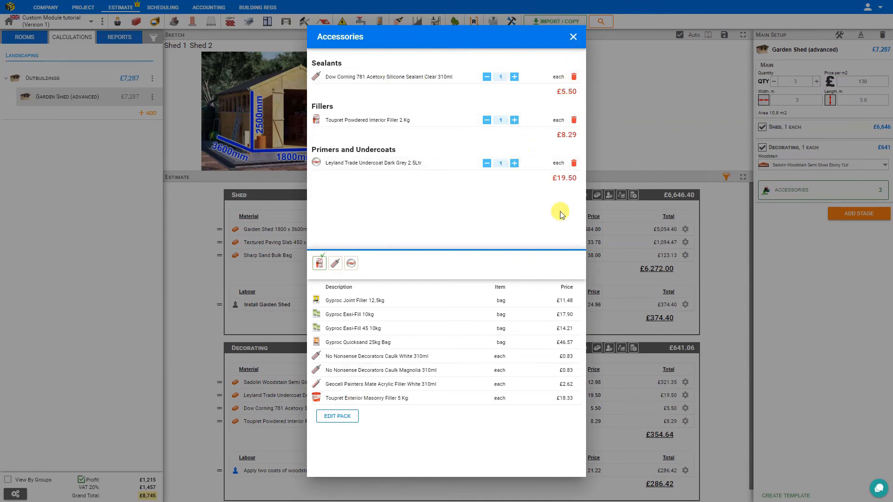
- Set the accessory quantities to 2 for the sealant, 2 for the filler and 4 for the undercoat, and close the Accessories selector
left_click(514, 77)
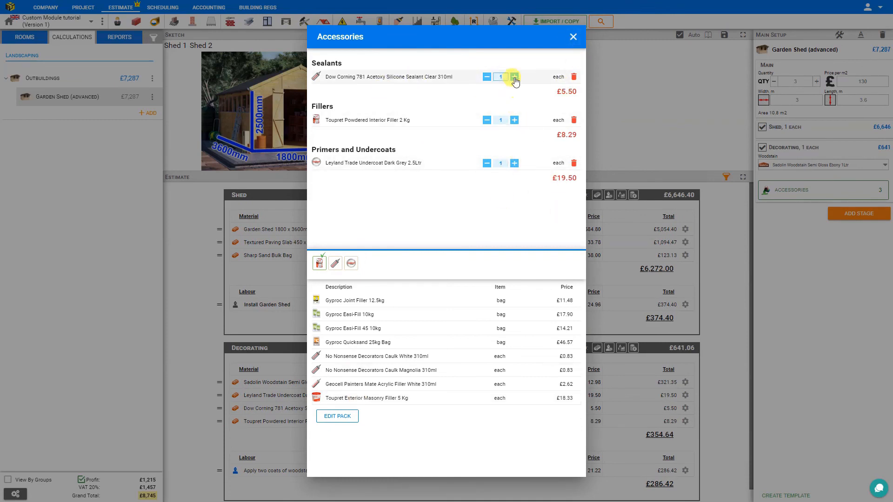
left_click(514, 120)
left_click(515, 163)
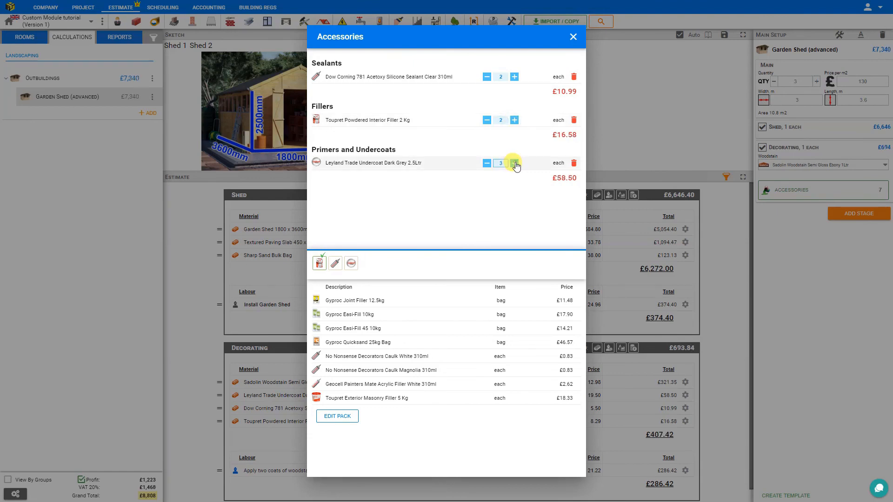
left_click(514, 163)
left_click(514, 164)
left_click(572, 37)
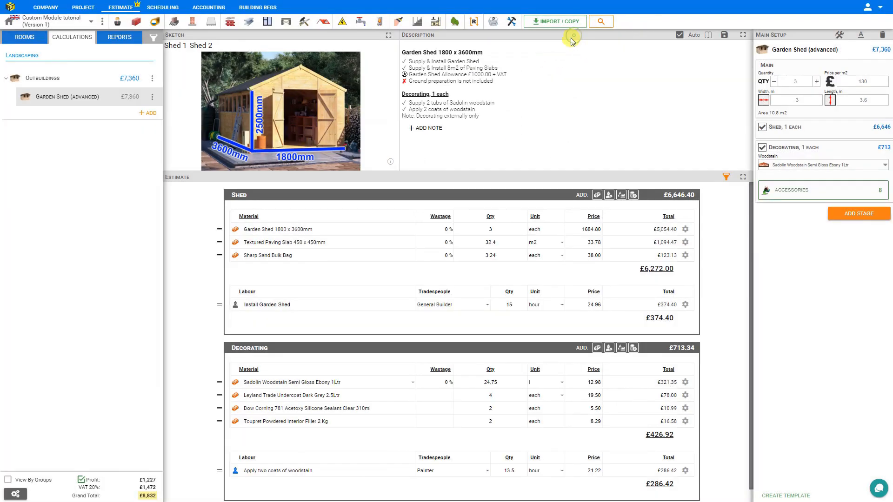
- Remove Leyland Trade Undercoat Dark Grey 2.5Ltr directly from the Decorating materials in the estimate
scroll(478, 412, "down", 1)
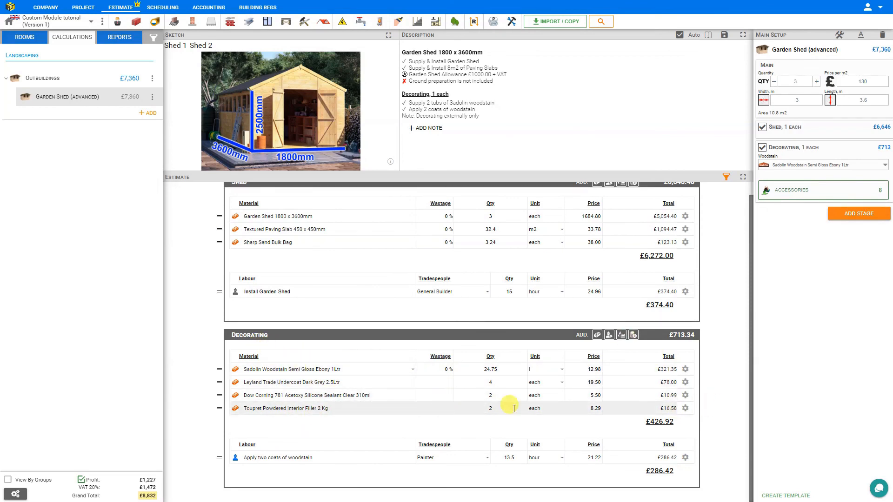
left_click(685, 382)
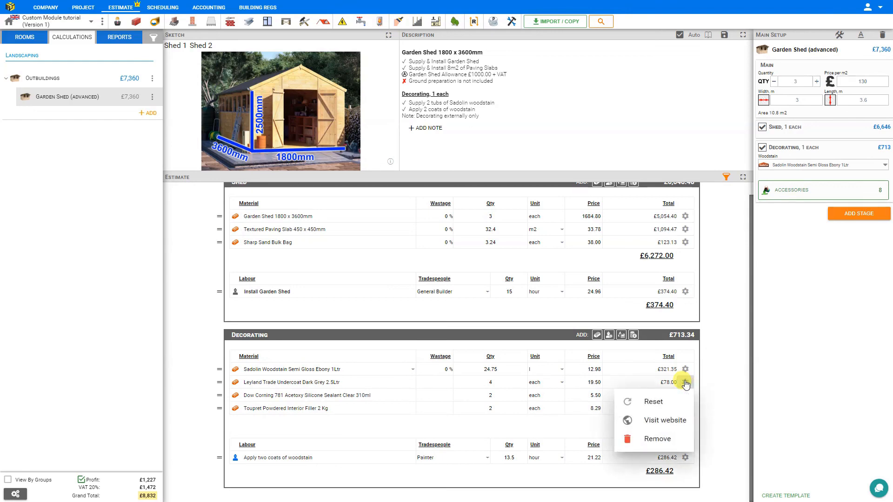
left_click(667, 444)
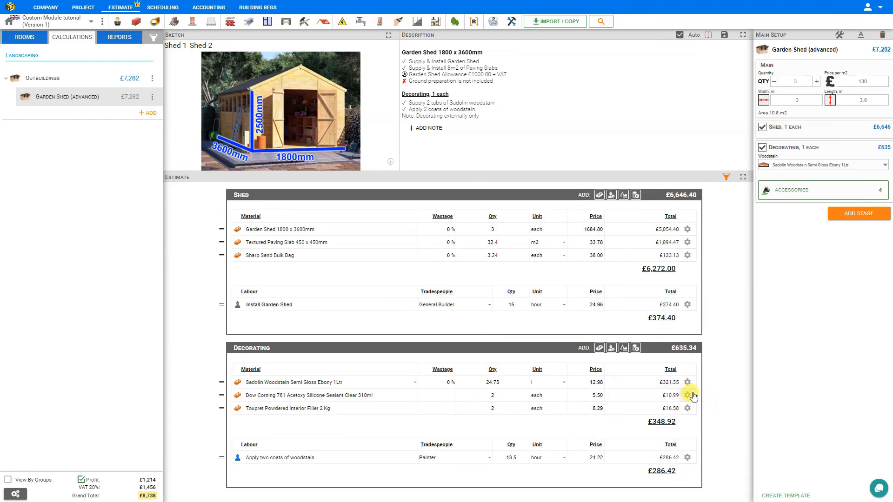
- Remove the Dow Corning sealant and the Toupret filler through the Accessories selector
left_click(687, 395)
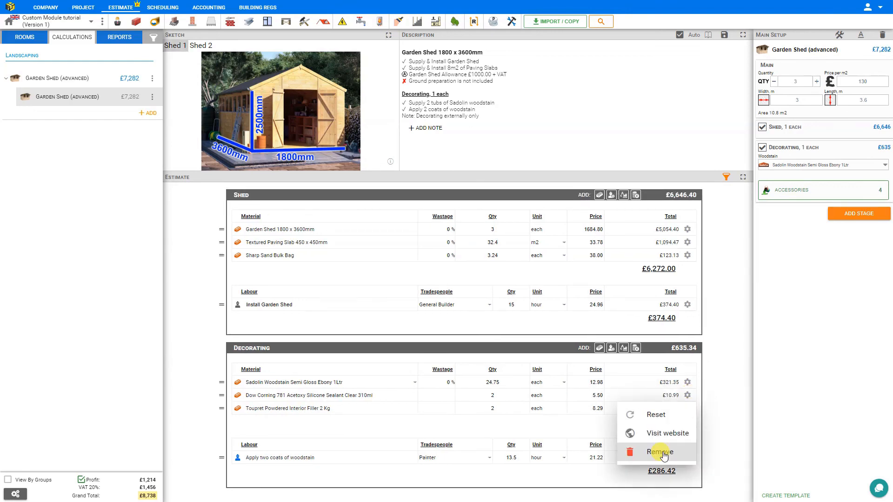
left_click(778, 193)
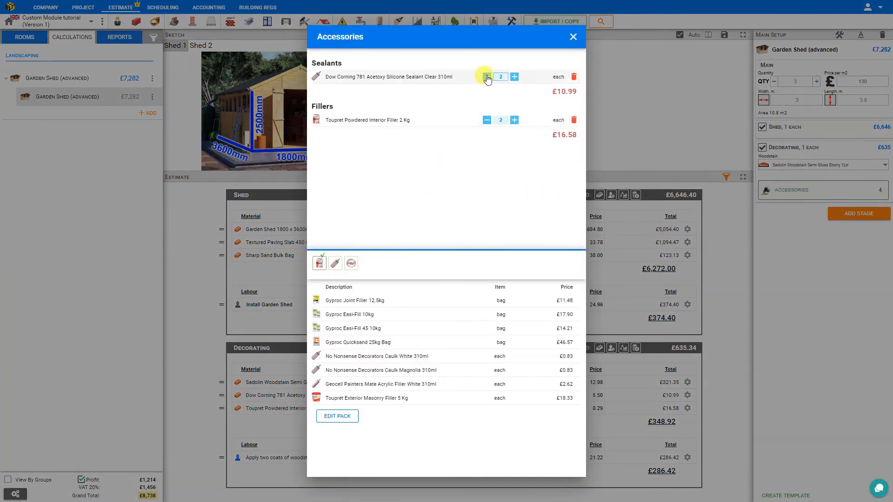
left_click(573, 76)
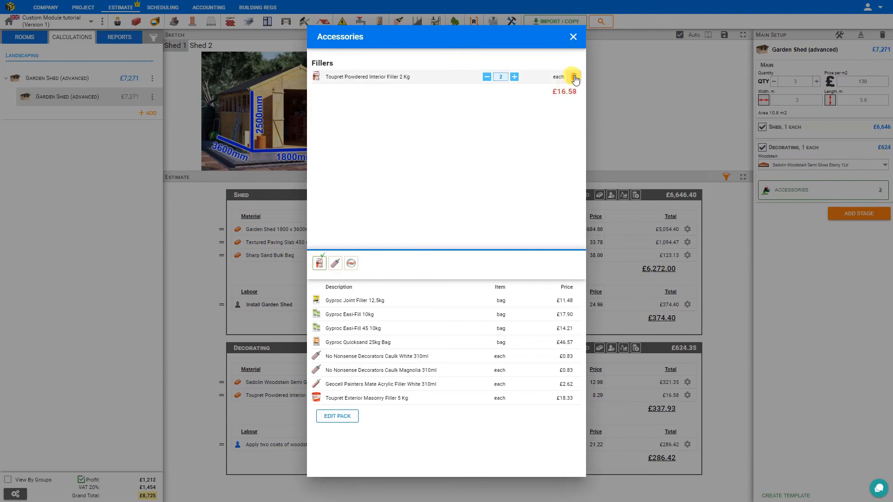
left_click(574, 77)
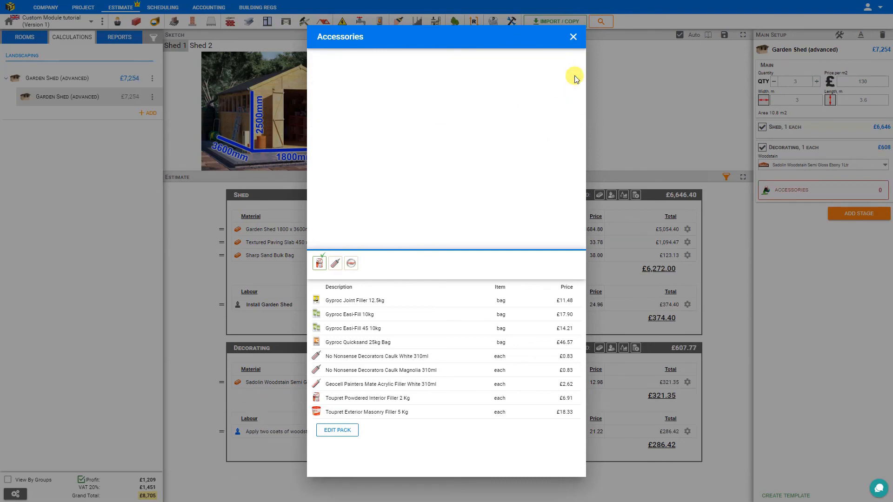
left_click(572, 37)
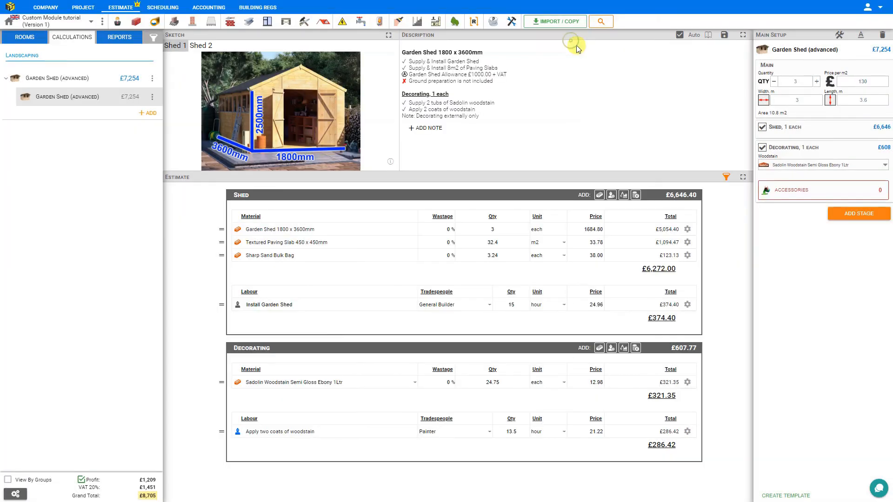
- Set the shed's price per m2 to 100 and its quantity to 1
left_click(866, 81)
left_click_drag(861, 105, 846, 104)
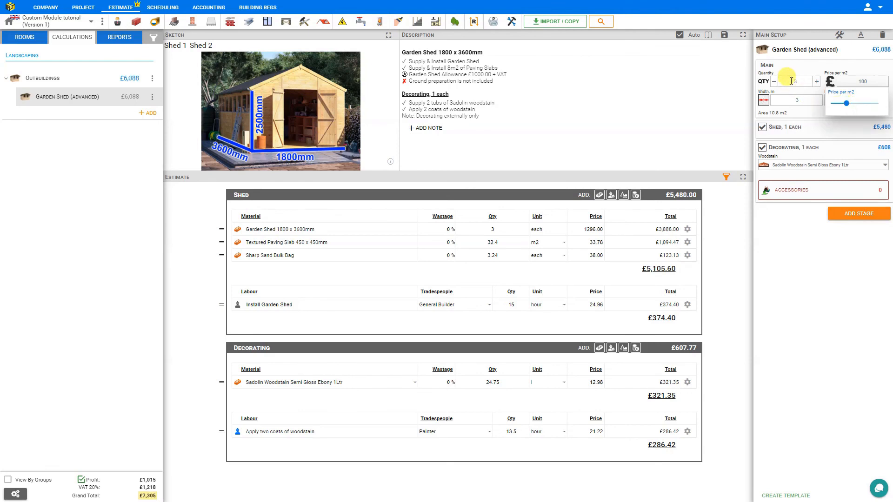
left_click(774, 81)
left_click(774, 81)
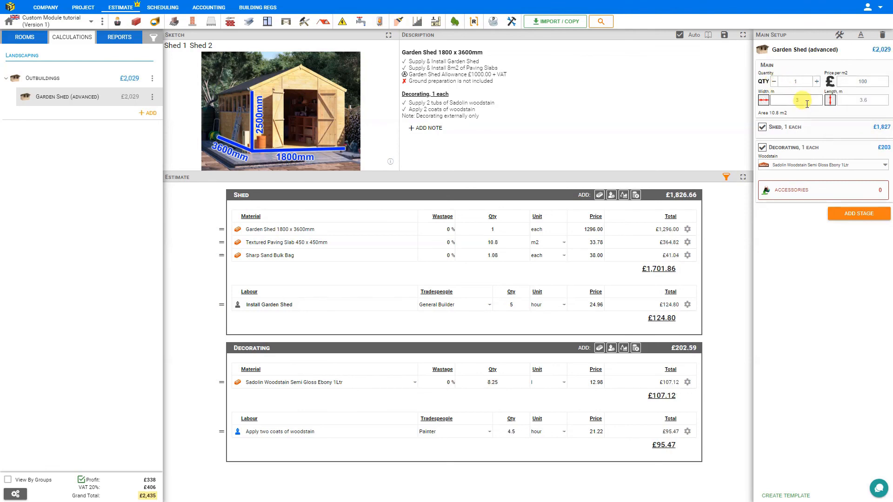
- Set the shed's width to 1.8 m in the main setup
left_click(807, 103)
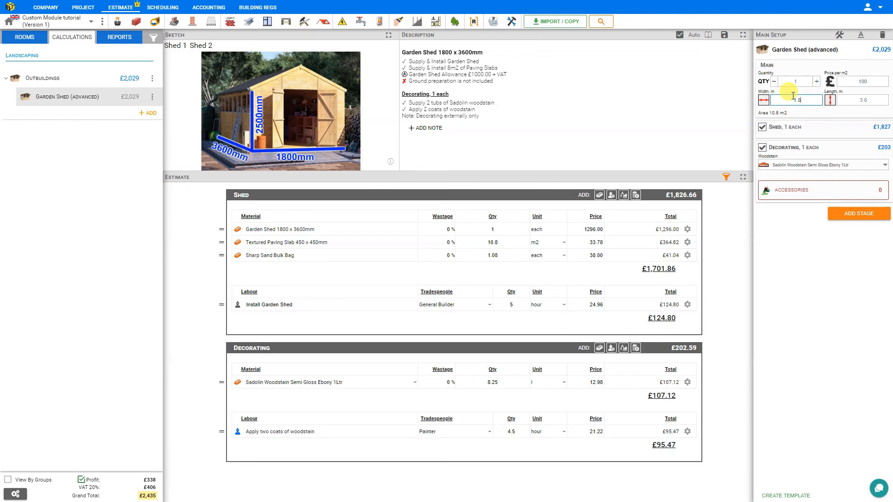
type("1.8")
key("Tab")
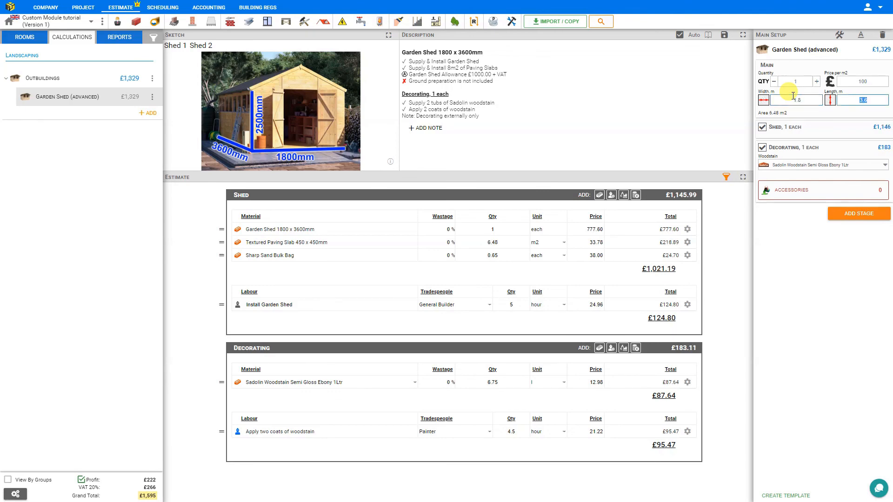
left_click(822, 114)
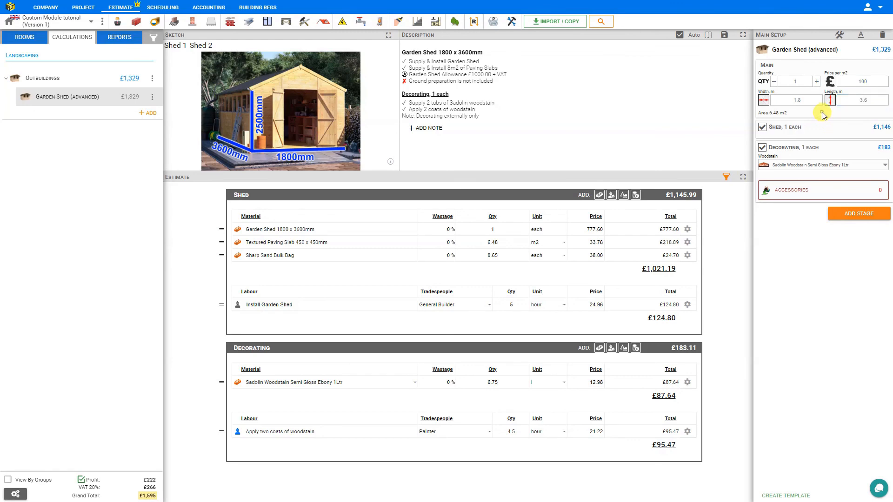
- Save the module as a new Landscaping template titled Garden Shed (advanced) and check the Landscaping module list for it
left_click(780, 495)
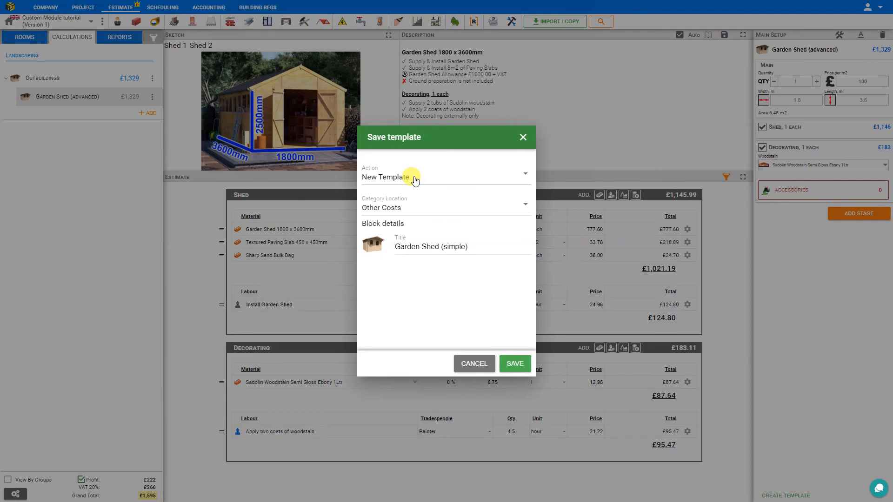
left_click(414, 204)
left_click(414, 247)
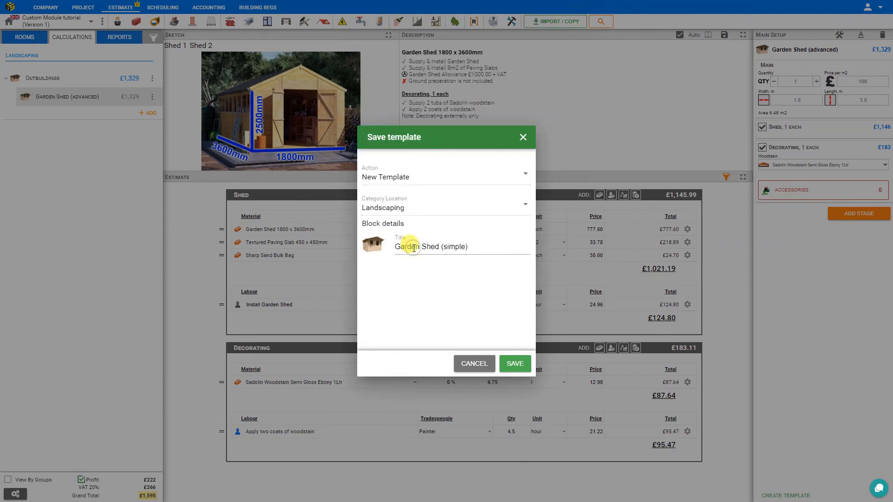
left_click(451, 248)
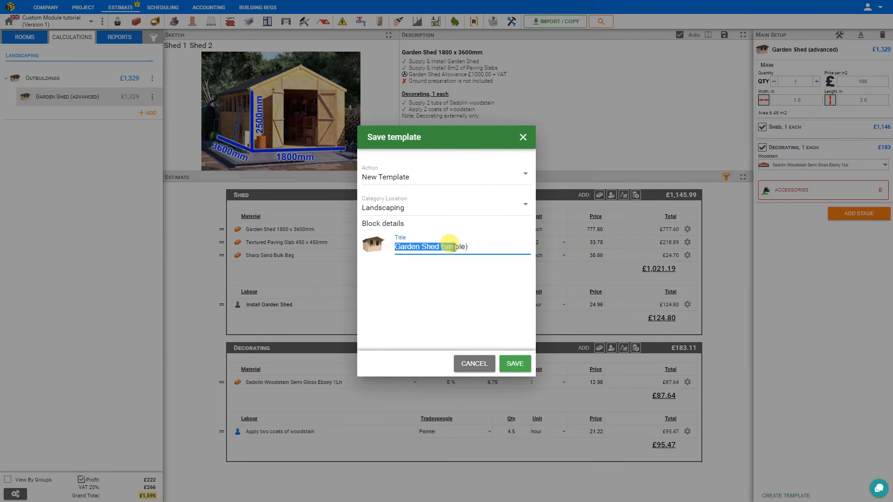
double_click(454, 247)
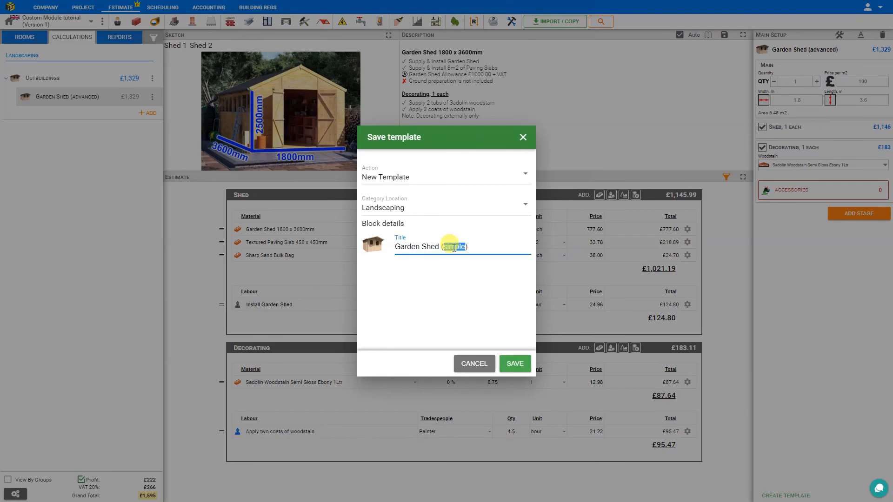
type("advanced")
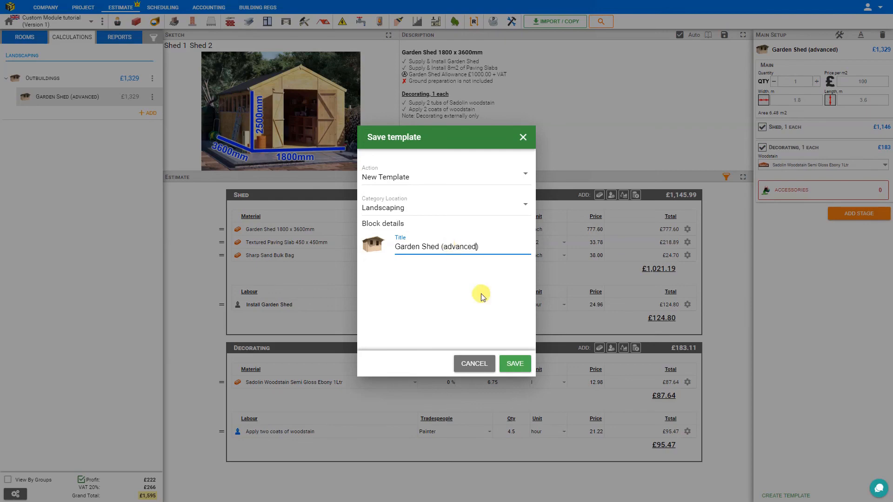
left_click(515, 367)
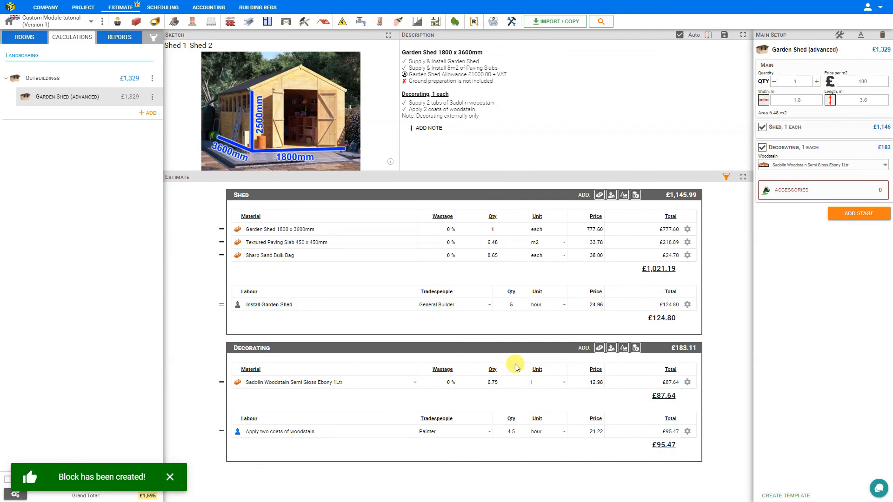
left_click(456, 24)
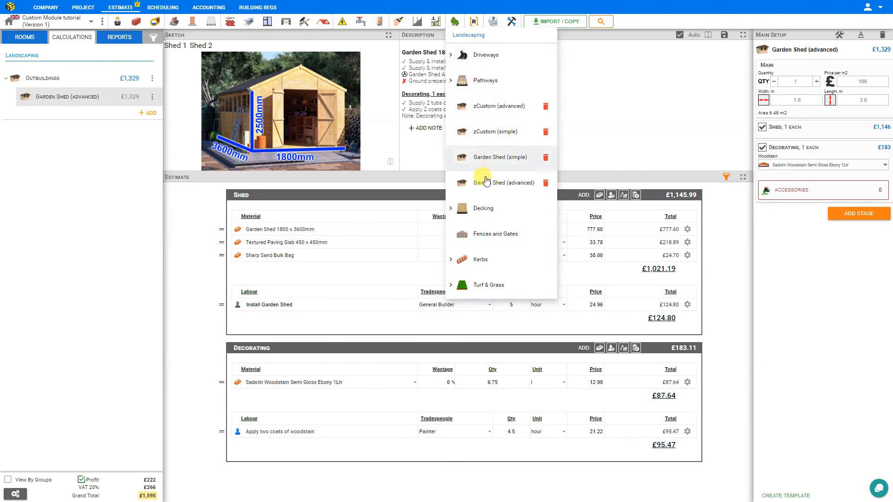
left_click(603, 139)
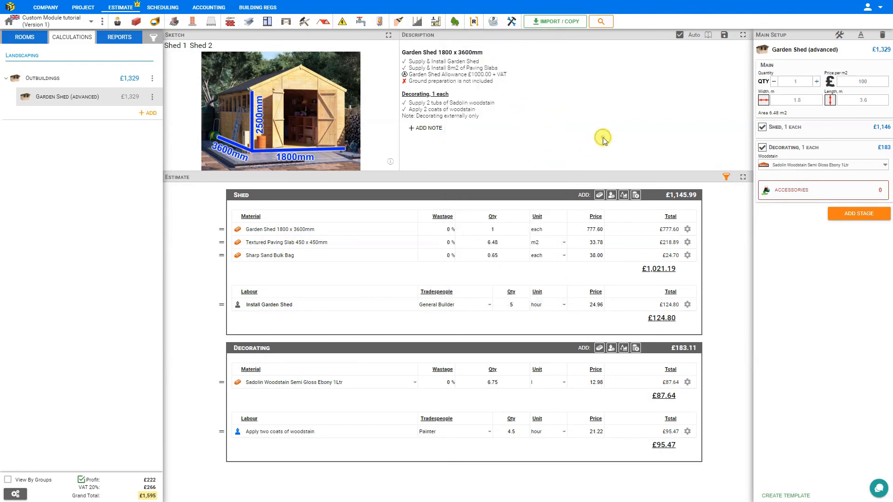
- Delete the existing Garden Shed (advanced) module from the project calculations
left_click(152, 97)
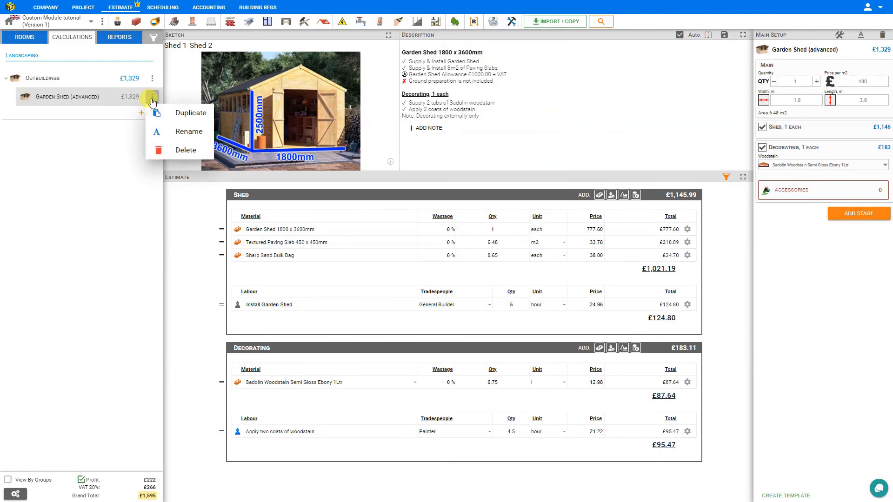
left_click(180, 153)
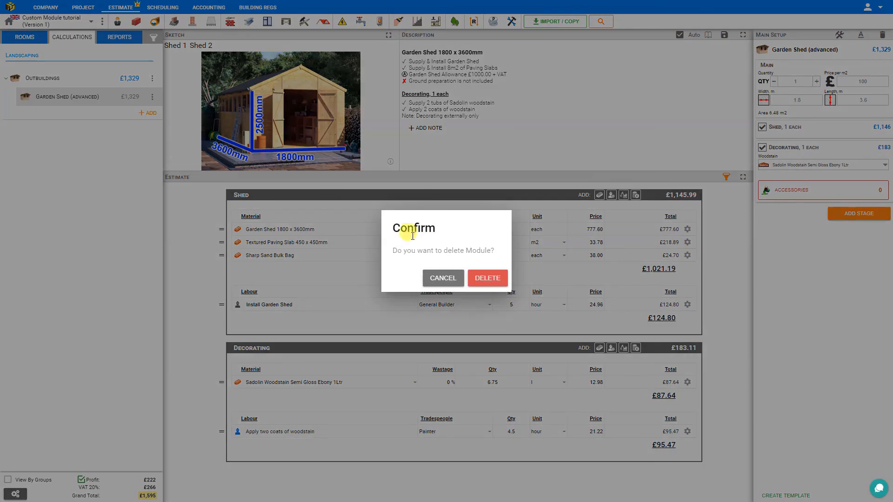
left_click(495, 281)
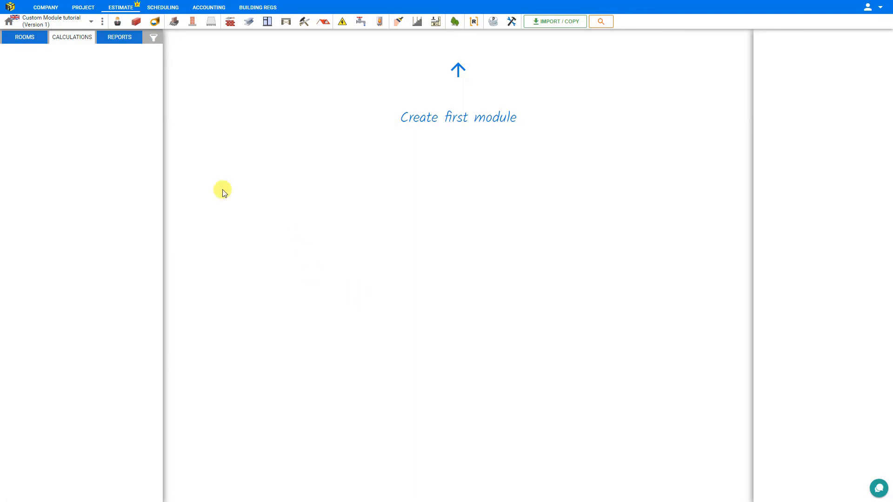
- Create a module from the saved Garden Shed (advanced) Landscaping template in the General location and a new folder
left_click(455, 23)
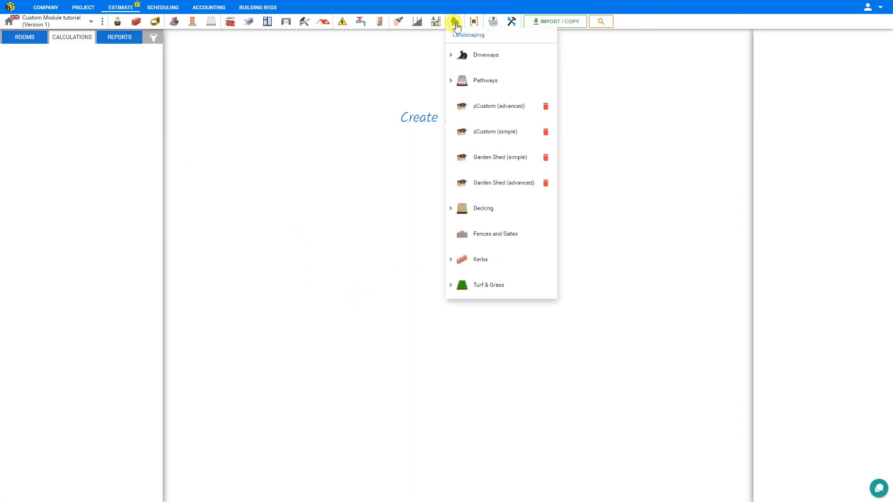
left_click(488, 188)
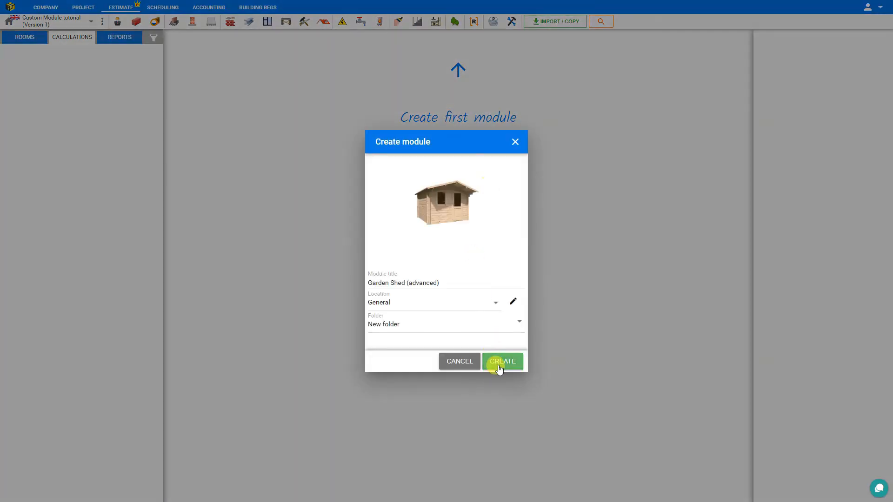
left_click(498, 367)
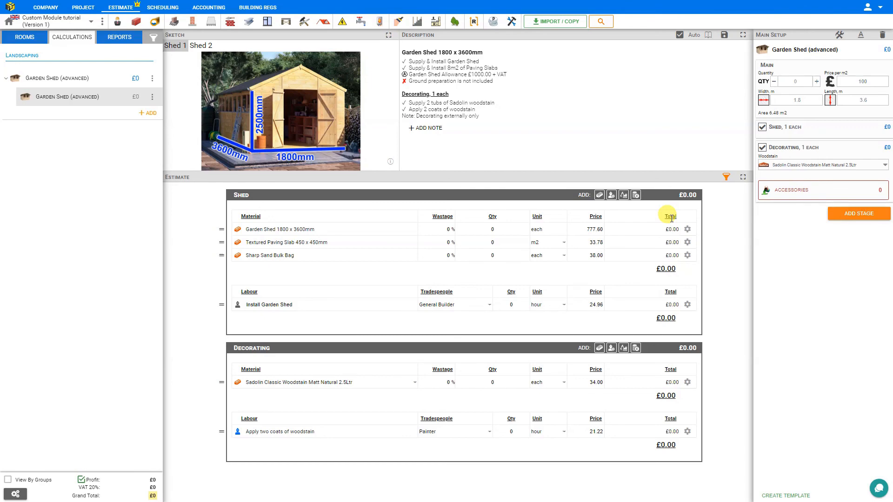
- Set the new Garden Shed (advanced) module's quantity to 3
left_click(817, 81)
left_click(817, 81)
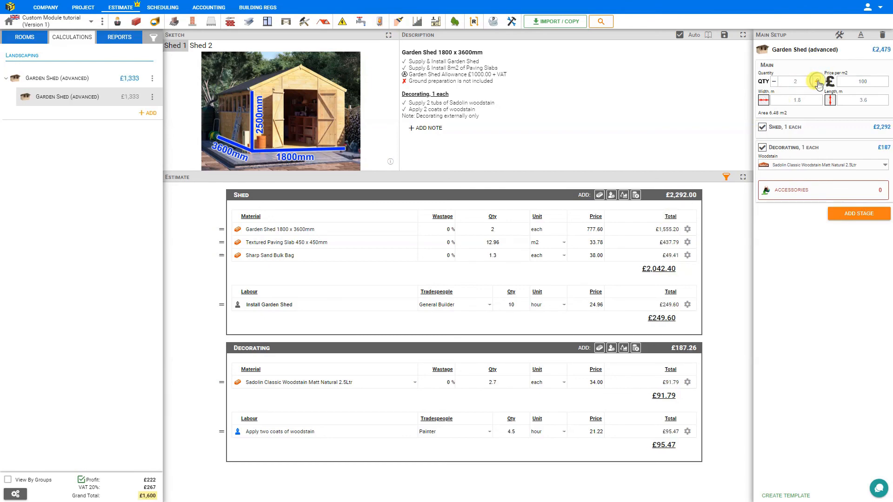
left_click(816, 81)
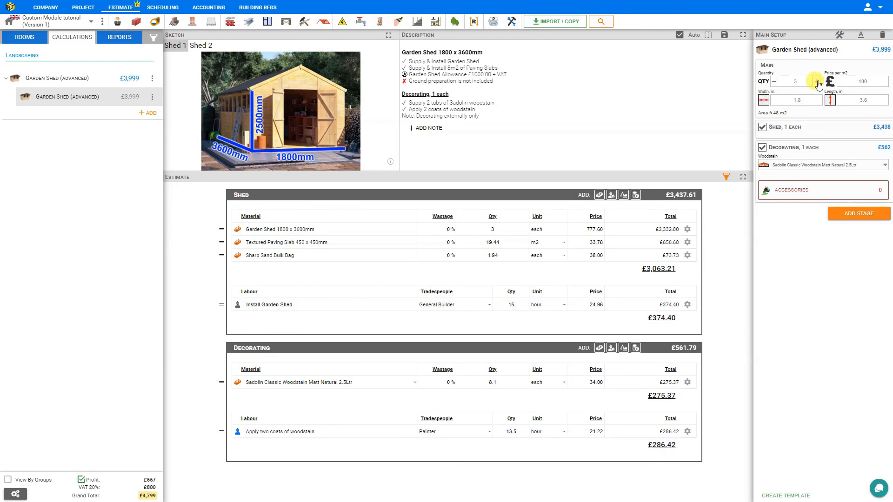